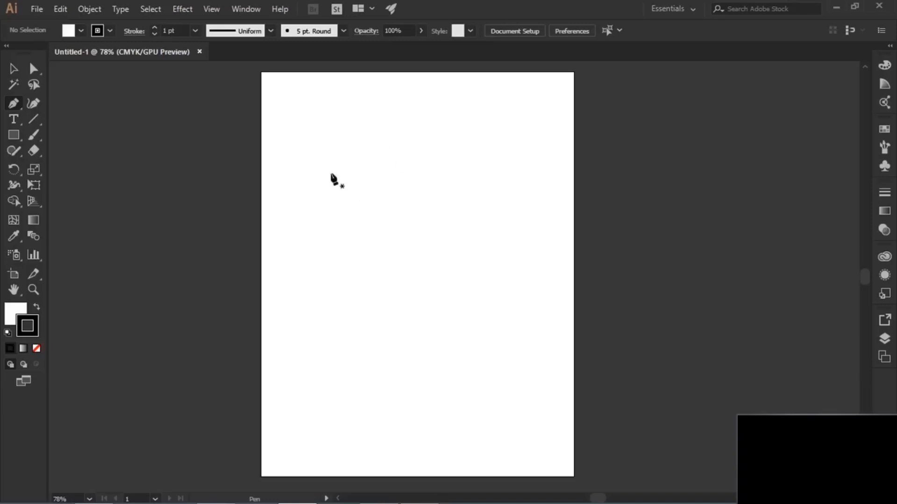
# Draw a closed irregular polygon with eleven corner anchors and straight sides across the artboard using the Pen tool.
pyautogui.click(350, 158)
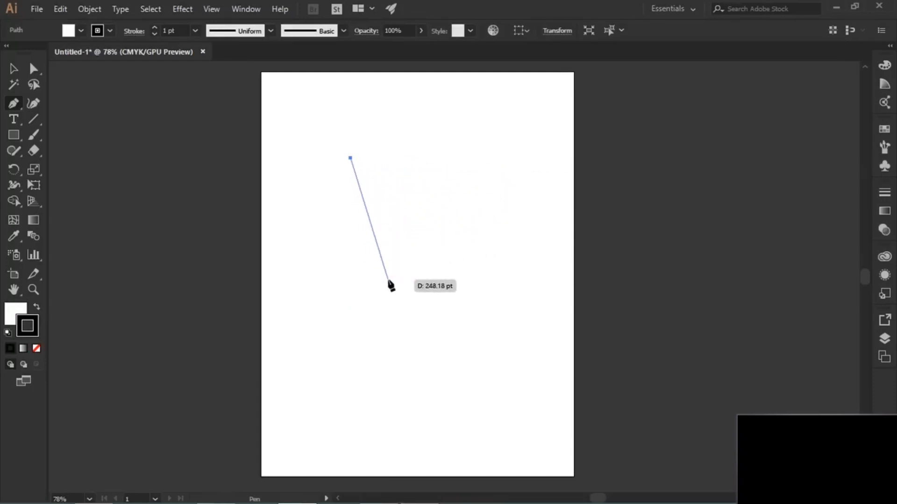
pyautogui.click(367, 295)
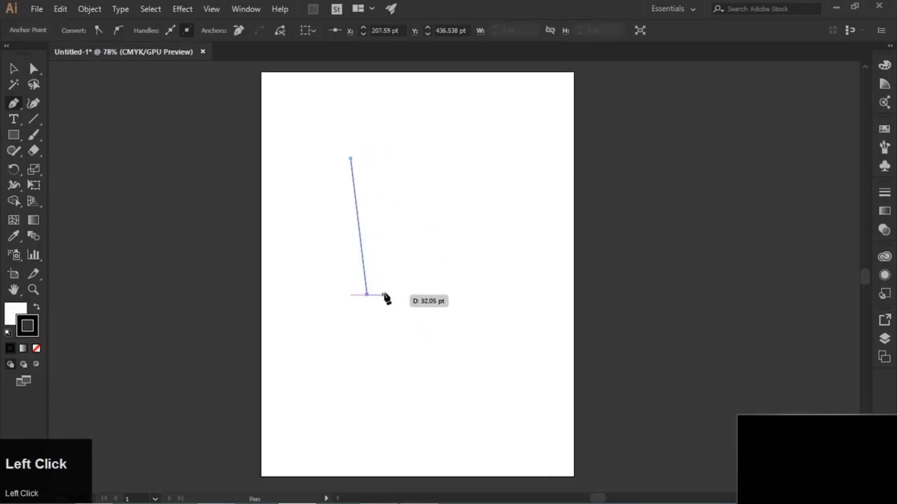
pyautogui.click(518, 249)
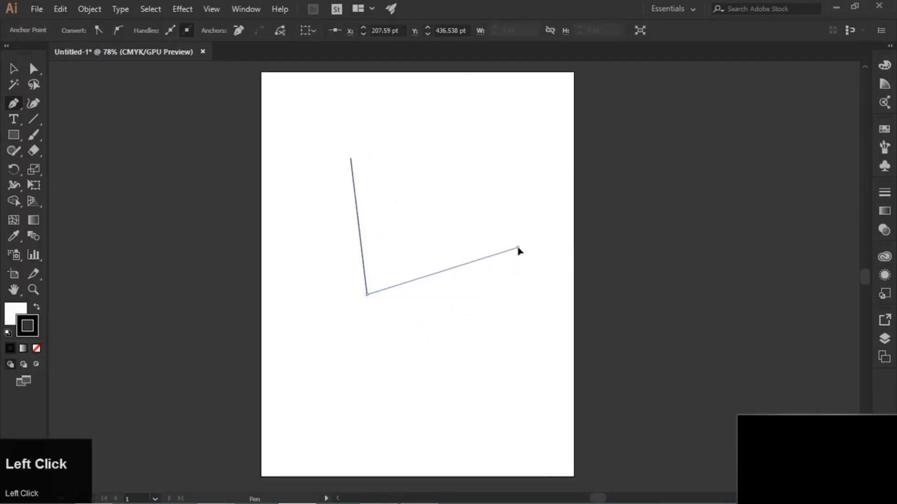
pyautogui.click(518, 364)
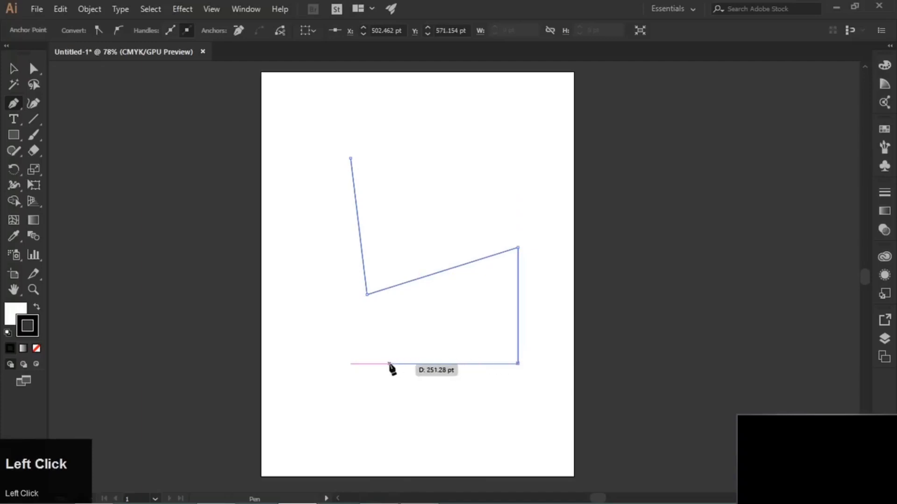
pyautogui.click(399, 332)
pyautogui.click(294, 409)
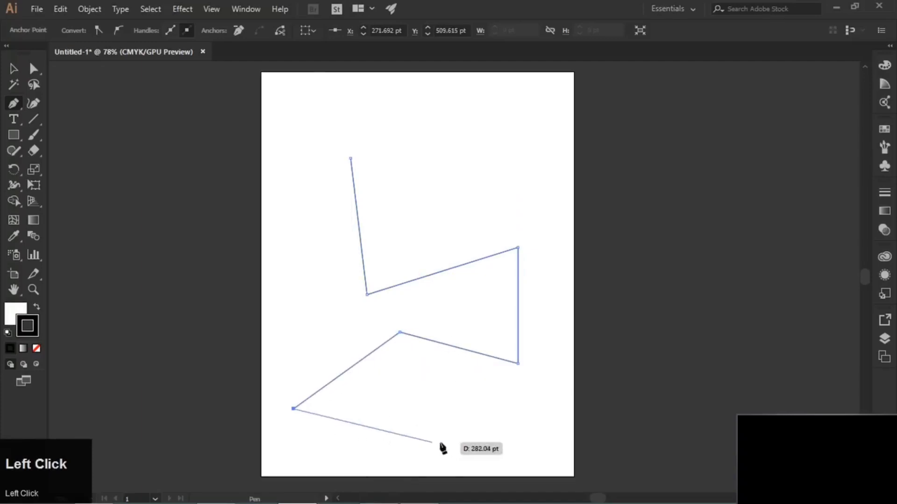
pyautogui.click(478, 434)
pyautogui.click(562, 395)
pyautogui.click(545, 171)
pyautogui.click(401, 233)
pyautogui.click(398, 125)
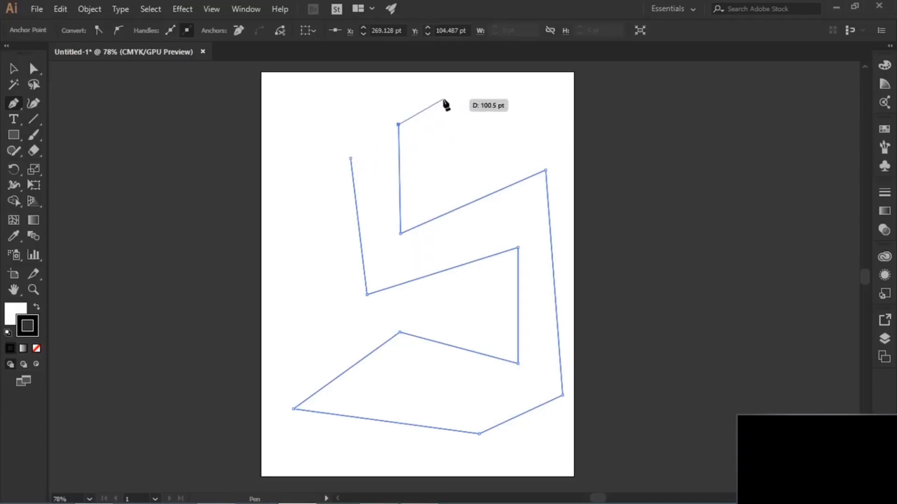
pyautogui.click(351, 160)
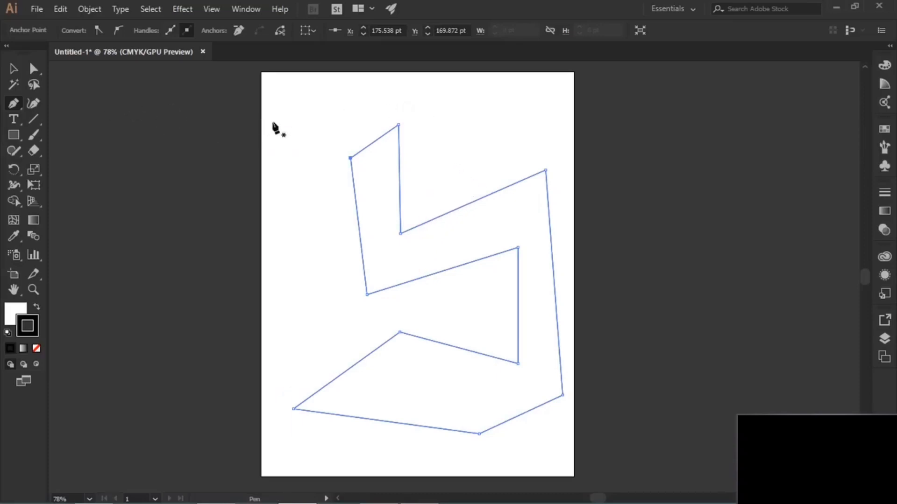
# Delete the entire polygon path and check the Smart Guides option.
pyautogui.hotkey('ctrl', 'a')
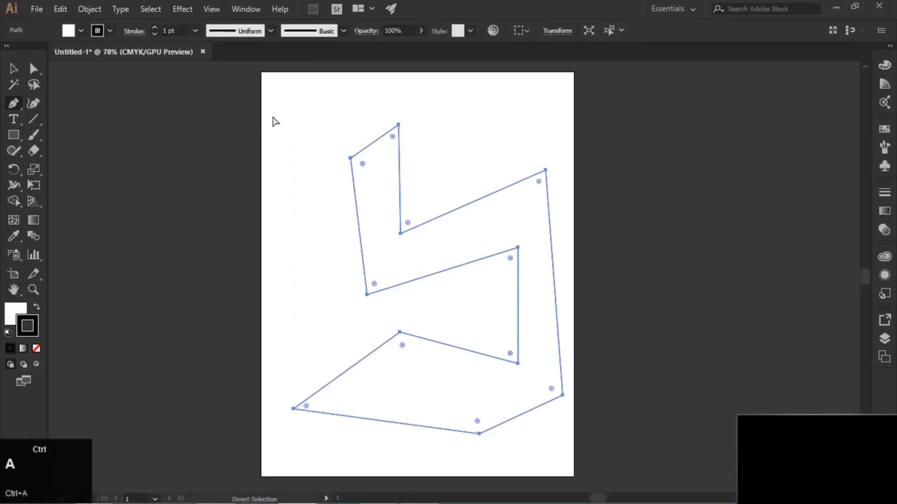
pyautogui.press('BackSpace')
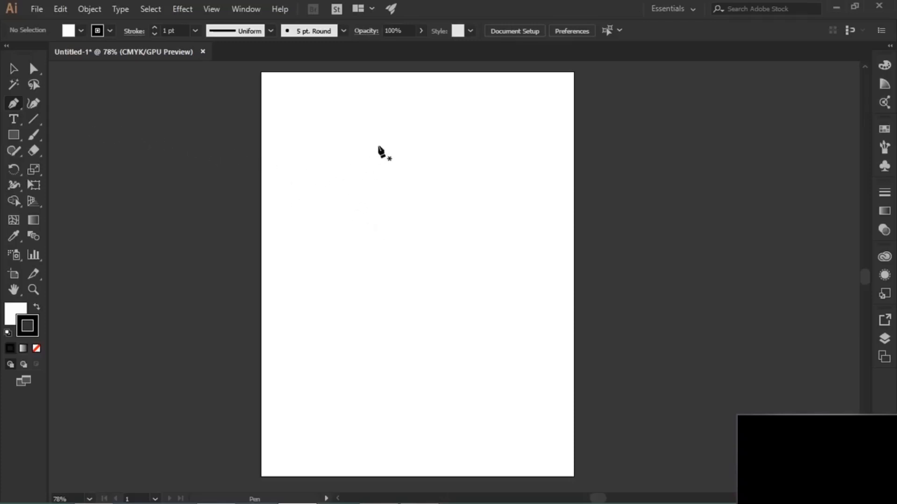
pyautogui.click(209, 9)
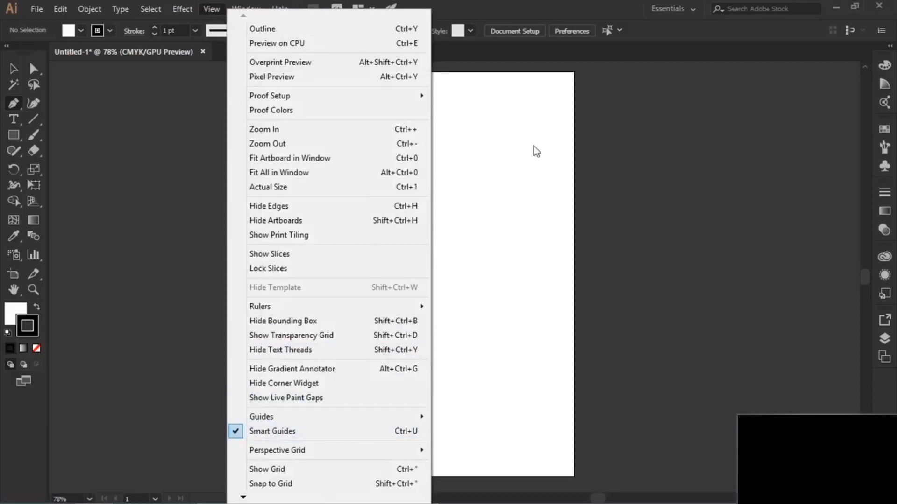
pyautogui.click(479, 6)
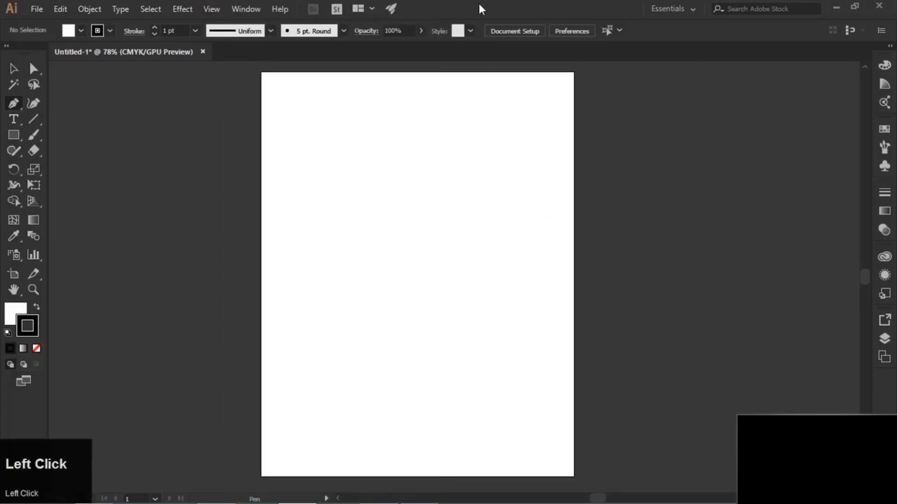
# Draw a closed rectangle about 226 by 245 pt with constrained straight Pen tool segments, and undo it.
pyautogui.click(356, 161)
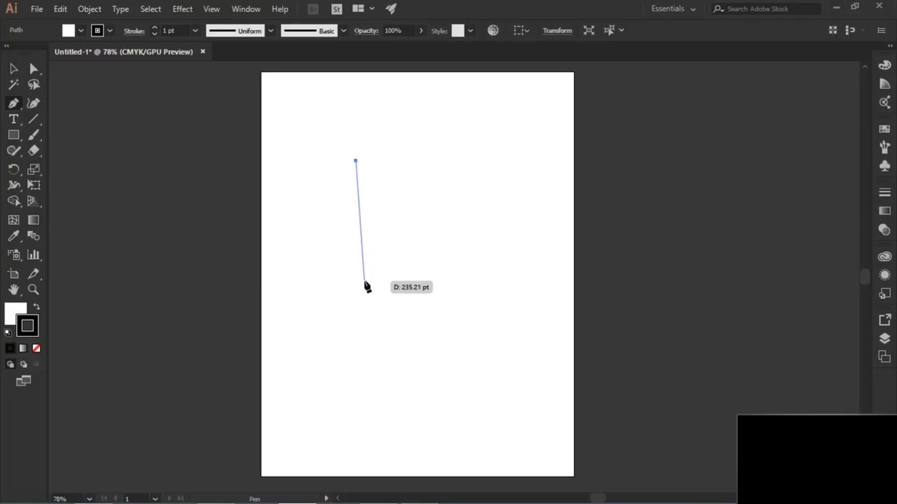
pyautogui.press('shift')
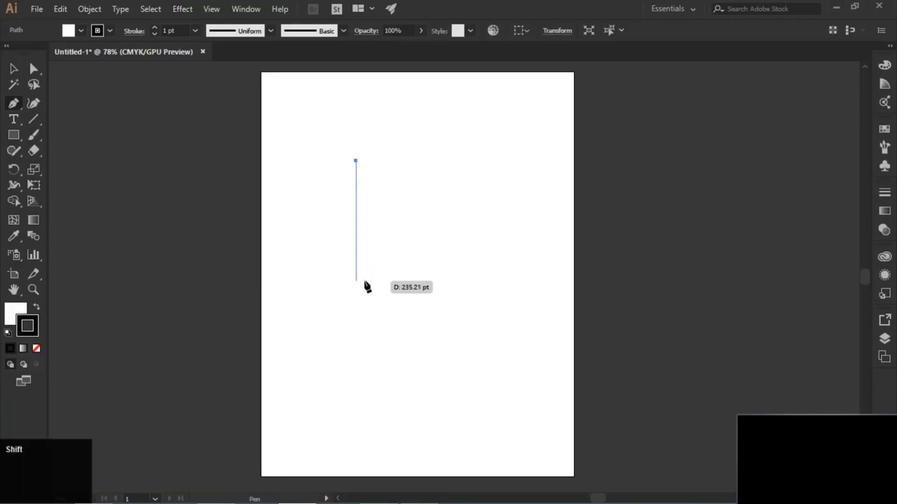
pyautogui.keyDown('shift'); pyautogui.click(390, 288); pyautogui.keyUp('shift')
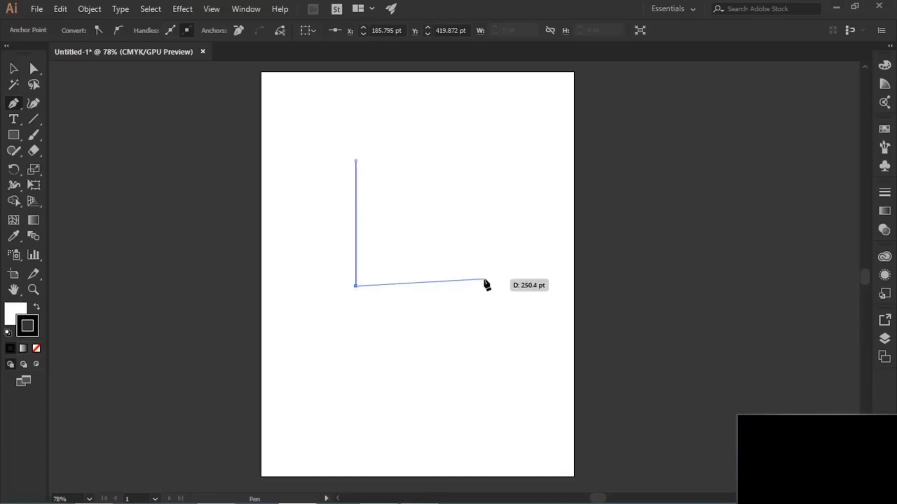
pyautogui.keyDown('shift'); pyautogui.click(471, 286); pyautogui.keyUp('shift')
pyautogui.keyDown('shift'); pyautogui.click(466, 162); pyautogui.keyUp('shift')
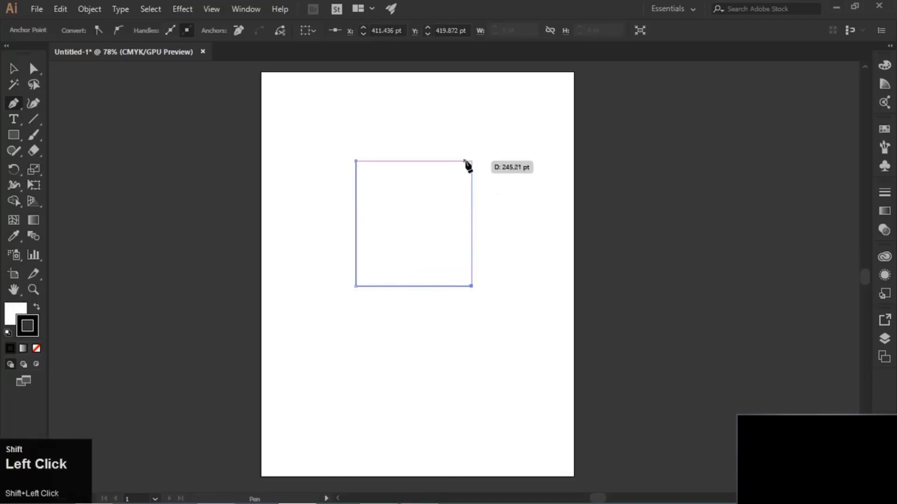
pyautogui.click(354, 162)
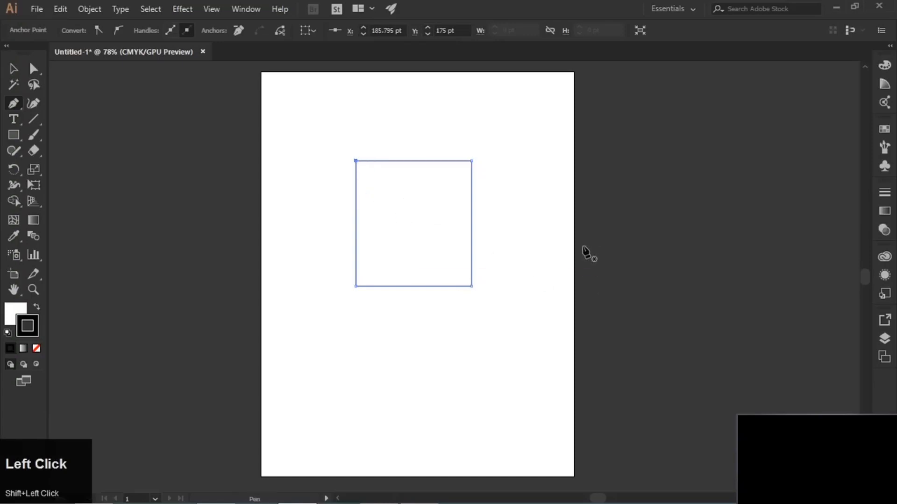
pyautogui.hotkey('ctrl', 'z')
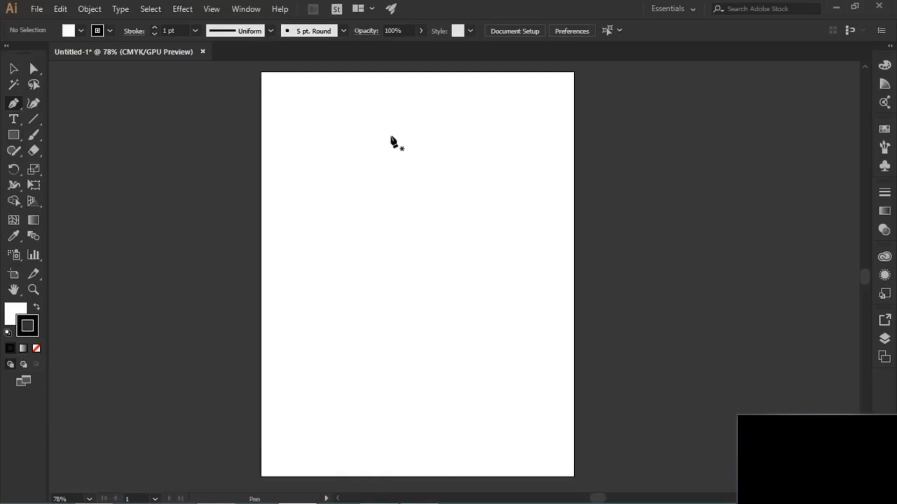
# Draw a Pen tool curve between two anchors about 300 pt apart vertically, pull its handles diagonally down-right, and undo the path.
pyautogui.moveTo(390, 136); pyautogui.dragTo(390, 147)
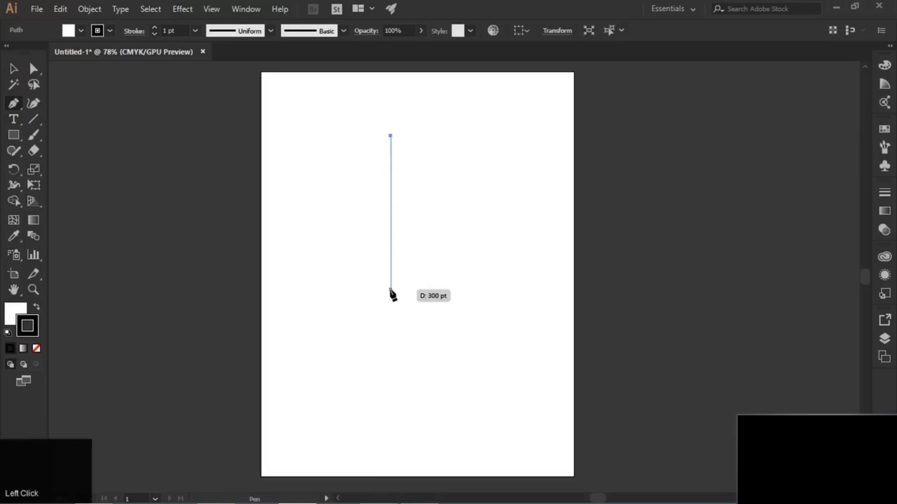
pyautogui.keyDown('shift'); pyautogui.click(390, 290); pyautogui.keyUp('shift')
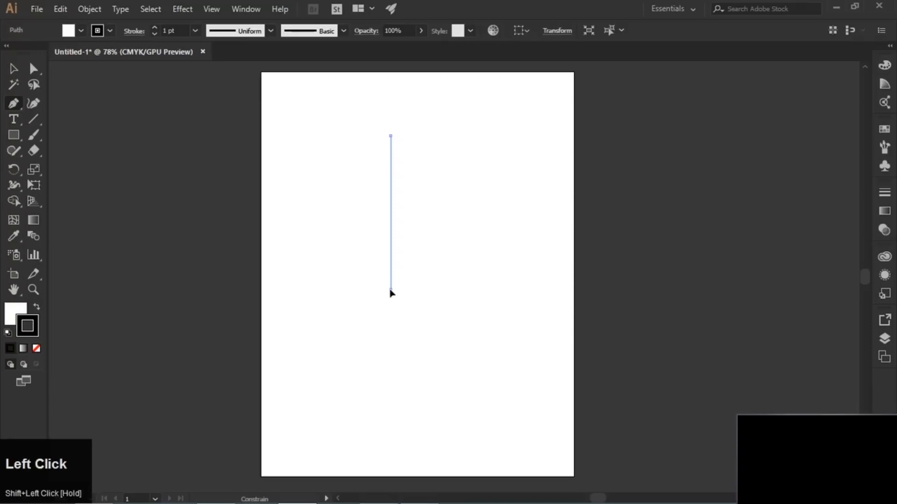
pyautogui.moveTo(391, 291); pyautogui.dragTo(426, 333)
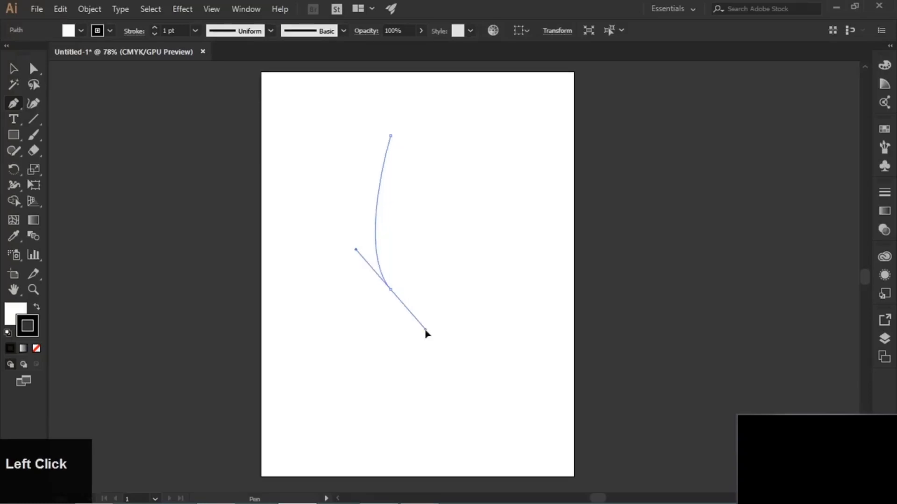
pyautogui.moveTo(426, 333)
pyautogui.mouseDown()
pyautogui.moveTo(413, 314)
pyautogui.moveTo(509, 370)
pyautogui.moveTo(434, 337)
pyautogui.moveTo(445, 353)
pyautogui.moveTo(475, 377)
pyautogui.moveTo(432, 322)
pyautogui.moveTo(440, 311)
pyautogui.moveTo(476, 355)
pyautogui.moveTo(476, 380)
pyautogui.moveTo(406, 308)
pyautogui.moveTo(434, 344)
pyautogui.mouseUp()
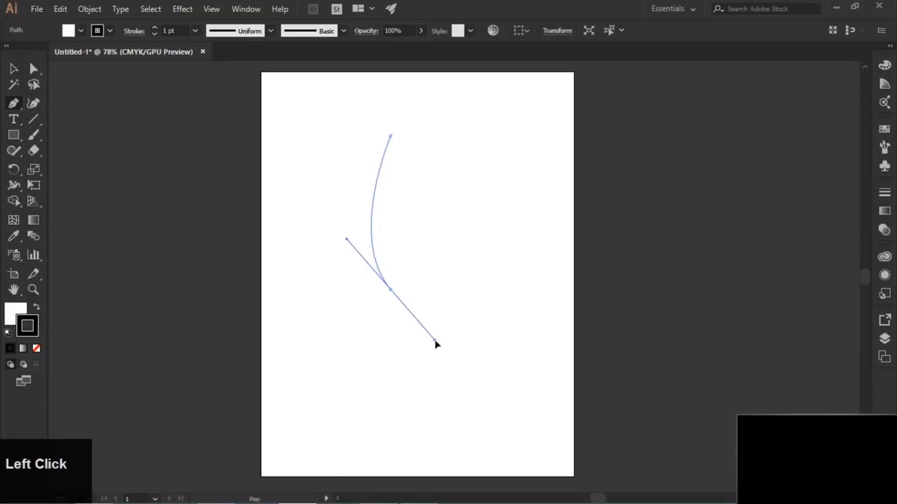
pyautogui.moveTo(435, 344); pyautogui.dragTo(481, 377)
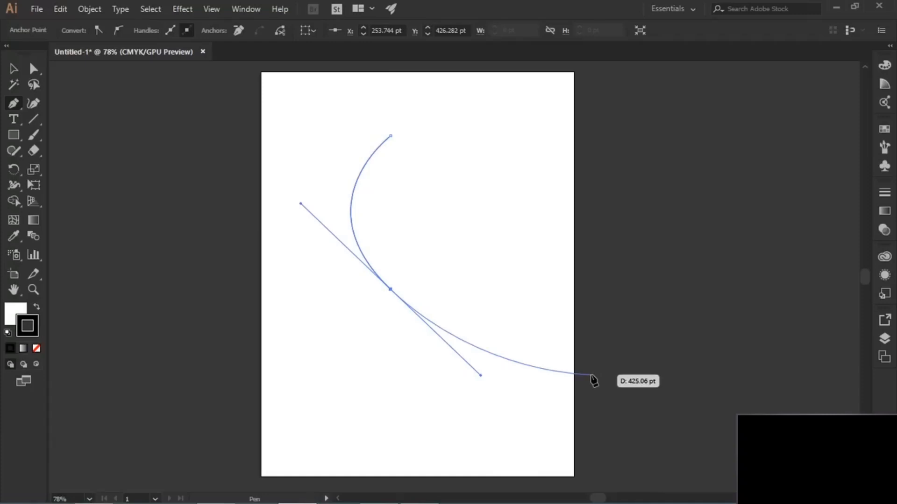
pyautogui.hotkey('ctrl', 'z')
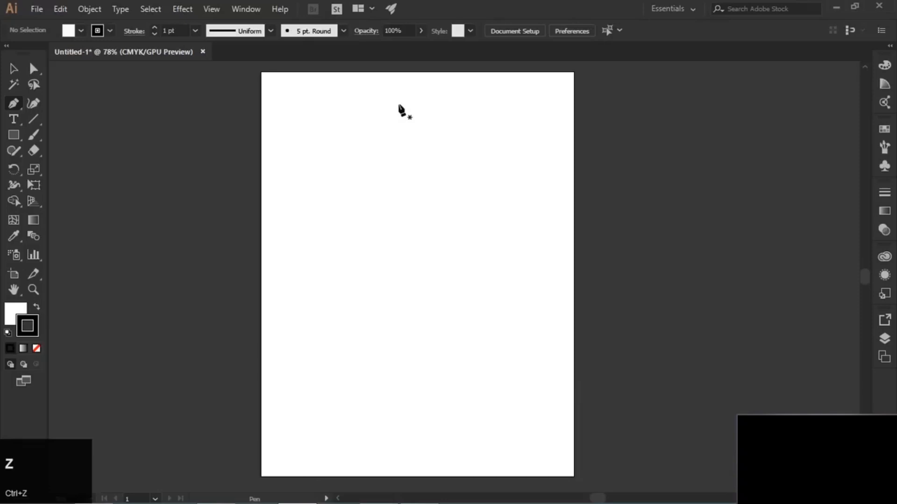
# Draw an open Pen path with a vertical straight segment followed by a left-bulging curve ending about 219 pt lower.
pyautogui.click(398, 104)
pyautogui.keyDown('shift'); pyautogui.click(399, 242); pyautogui.keyUp('shift')
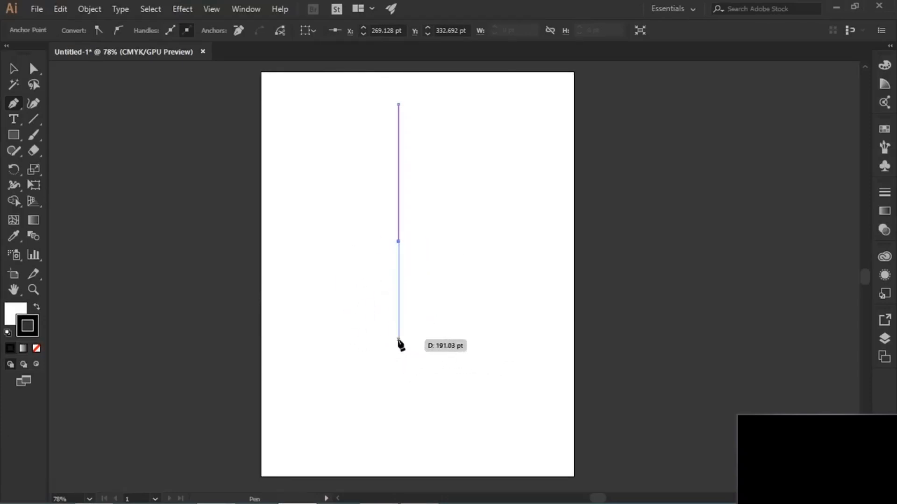
pyautogui.keyDown('shift'); pyautogui.click(400, 353); pyautogui.keyUp('shift')
pyautogui.moveTo(402, 355); pyautogui.dragTo(458, 418)
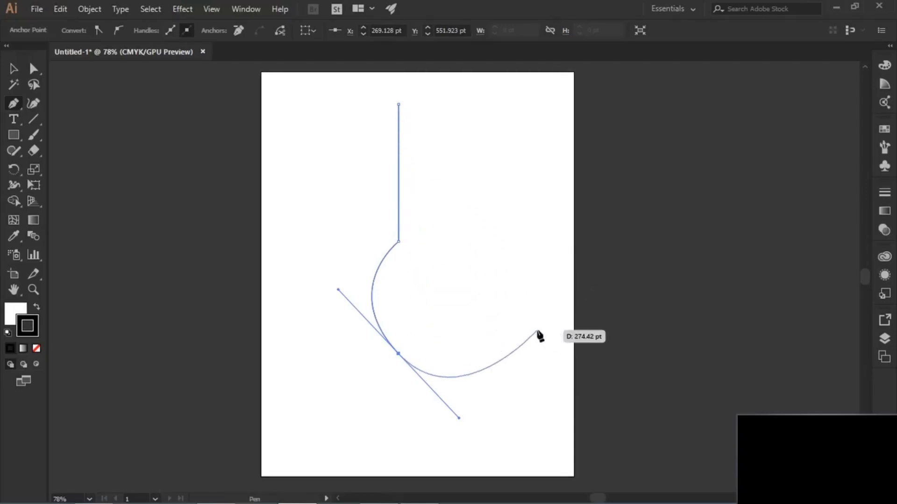
pyautogui.press('Escape')
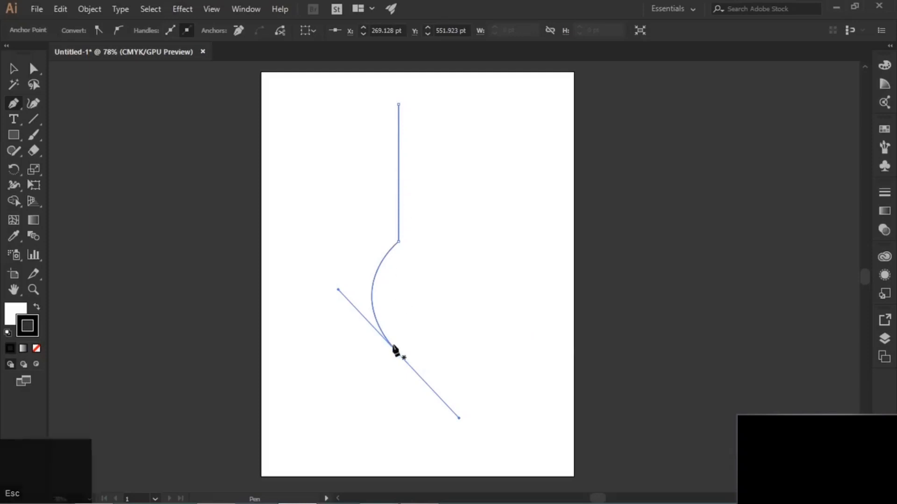
# Move the open path toward the right side of the artboard, and delete it.
pyautogui.click(16, 69)
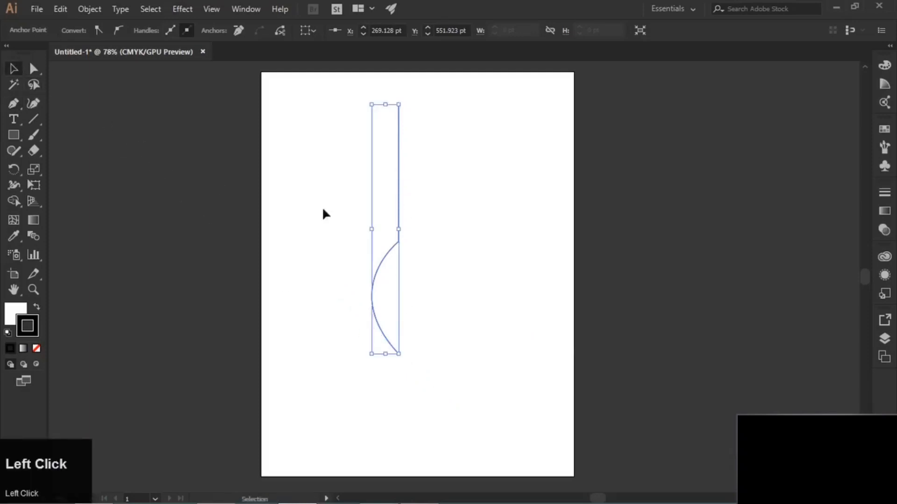
pyautogui.click(415, 202)
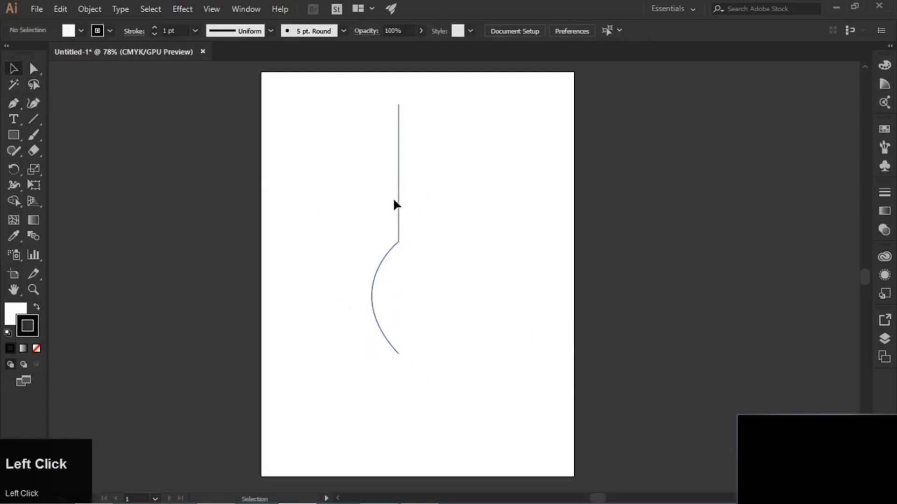
pyautogui.moveTo(405, 208); pyautogui.dragTo(497, 229)
pyautogui.moveTo(556, 165); pyautogui.dragTo(424, 393)
pyautogui.click(397, 385)
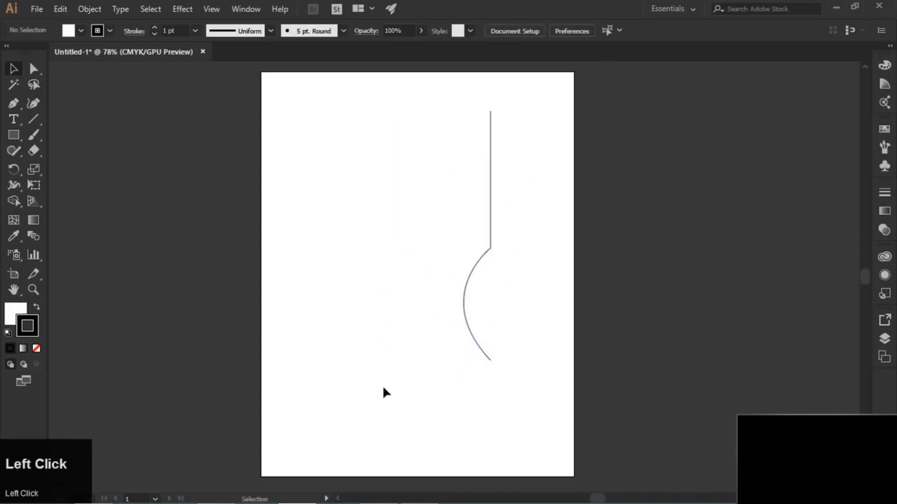
pyautogui.moveTo(422, 202); pyautogui.dragTo(528, 344)
pyautogui.press('BackSpace')
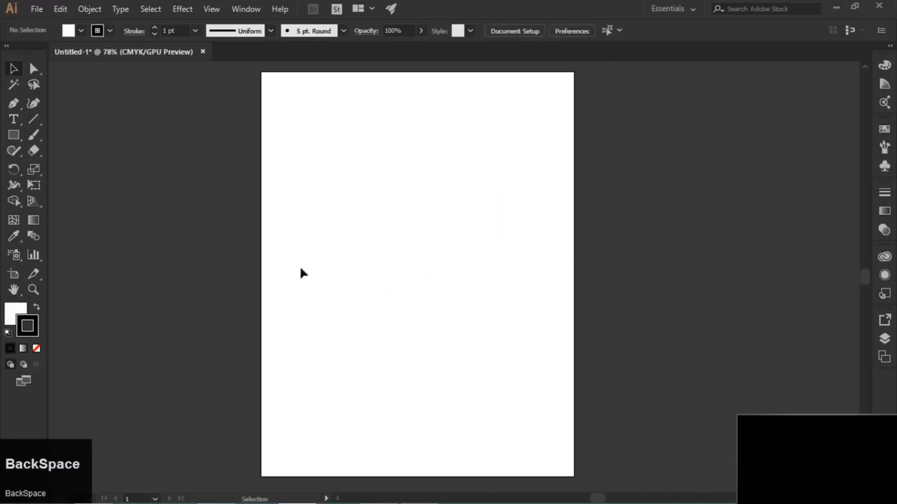
# Draw a left-bulging Pen tool curve to an anchor about 279 pt below the first, with diagonal handles about 206 pt long.
pyautogui.click(14, 103)
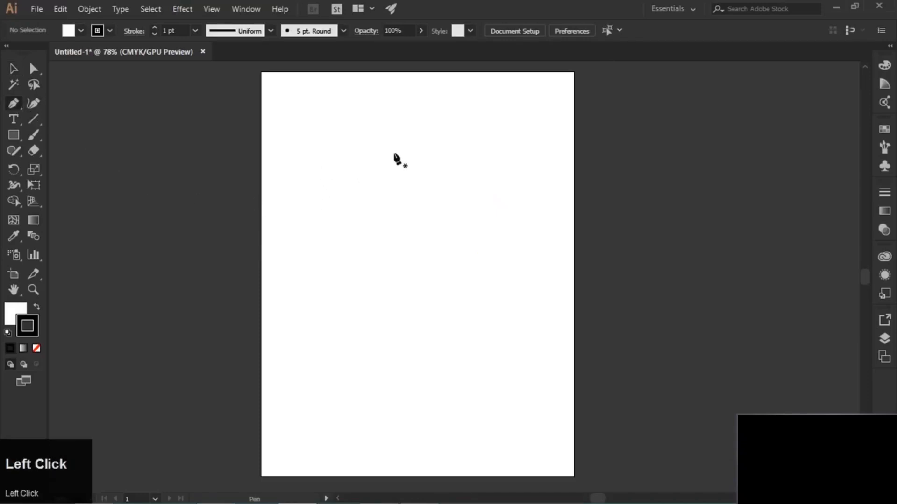
pyautogui.click(404, 132)
pyautogui.moveTo(405, 274); pyautogui.dragTo(481, 350)
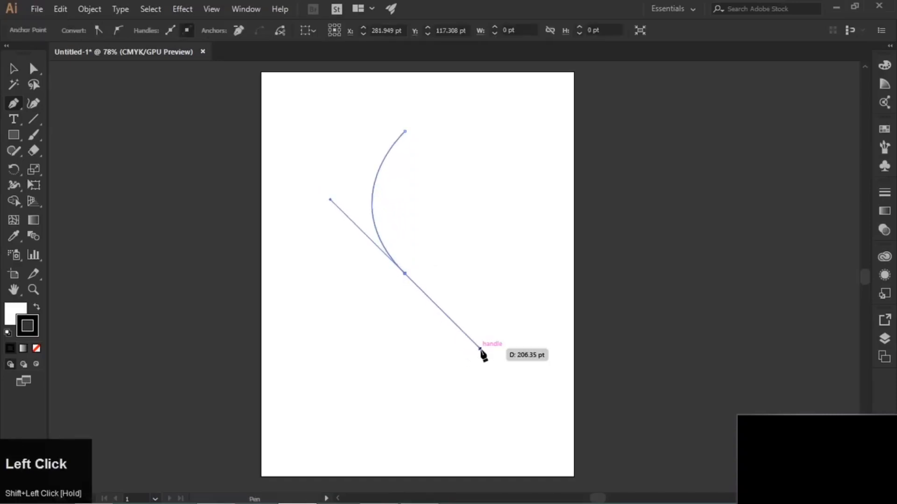
pyautogui.press('space')
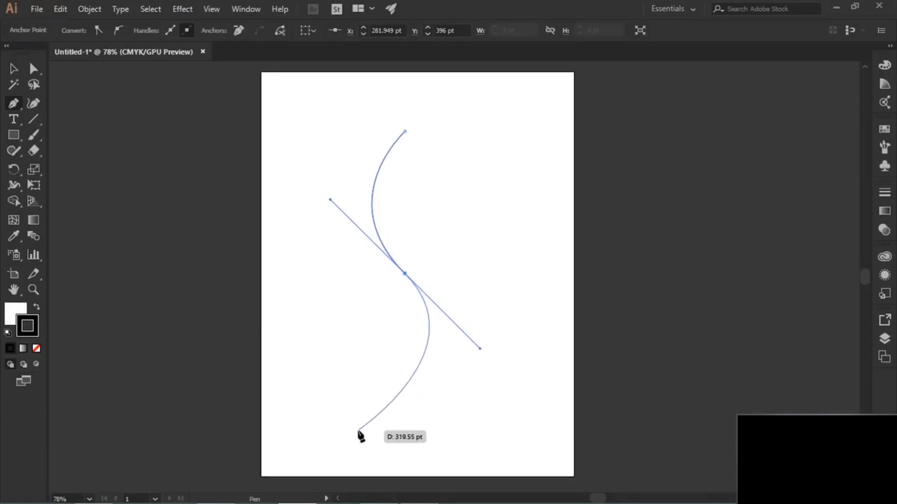
# Try continuing the curve to a third anchor near the artboard's lower left, and undo that anchor.
pyautogui.click(358, 431)
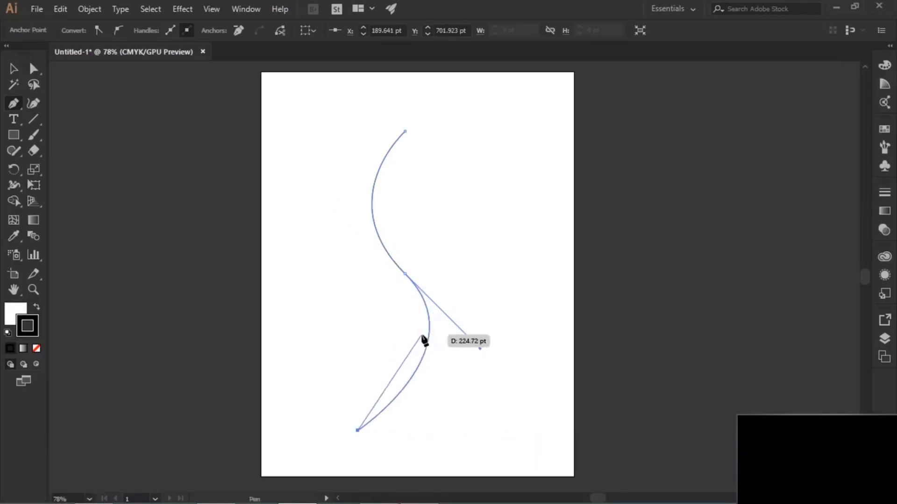
pyautogui.hotkey('ctrl', 'z')
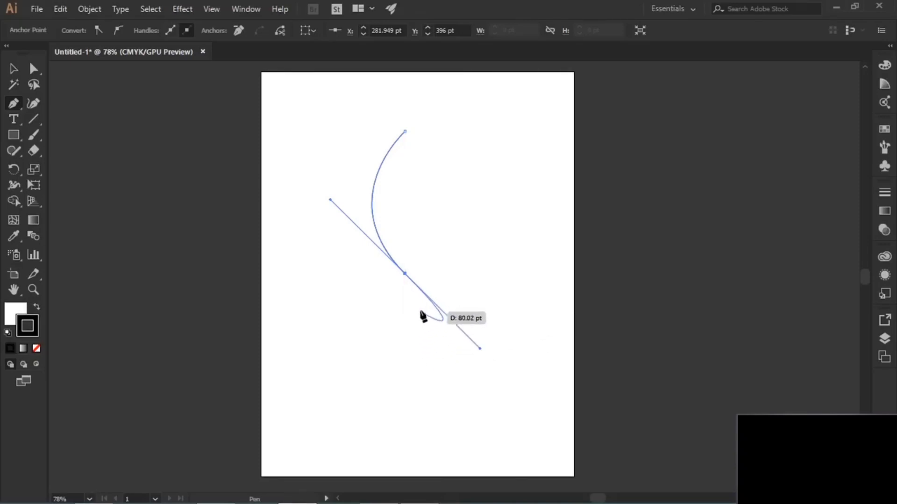
# Remove the lower anchor's outgoing handle, and end the path with a straight diagonal segment toward the artboard's lower left.
pyautogui.click(405, 275)
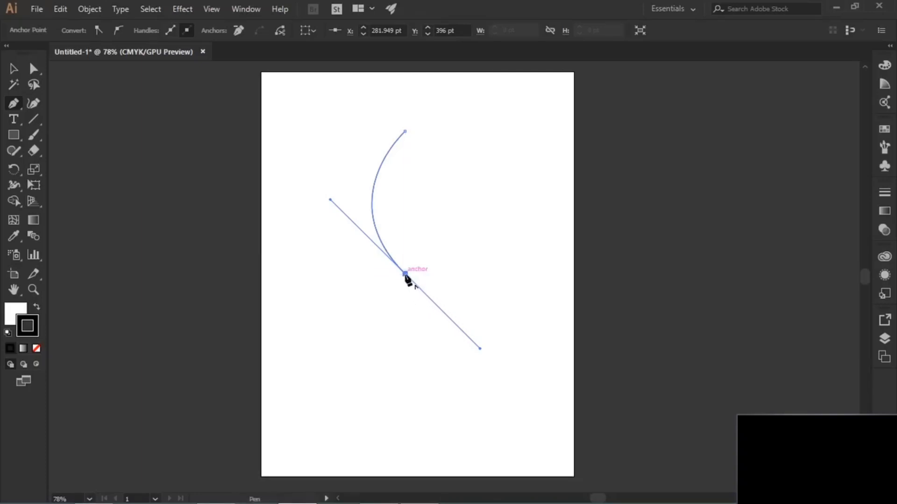
pyautogui.click(405, 275)
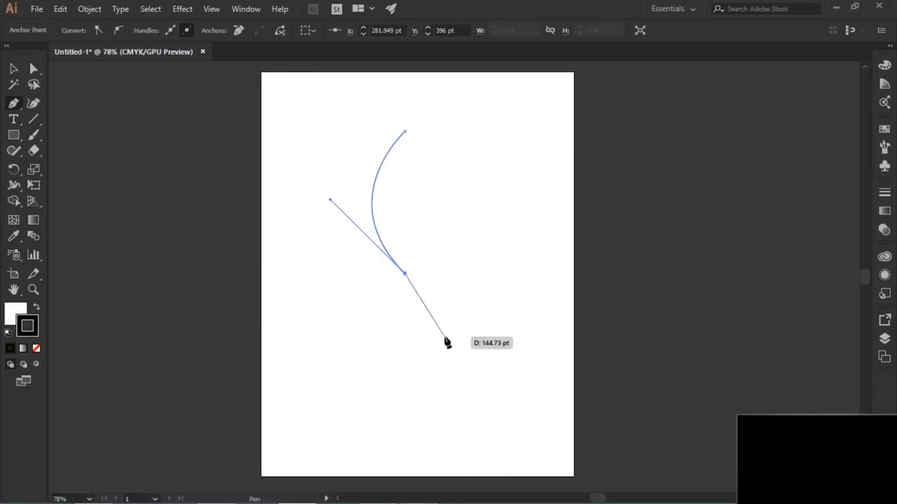
pyautogui.click(318, 396)
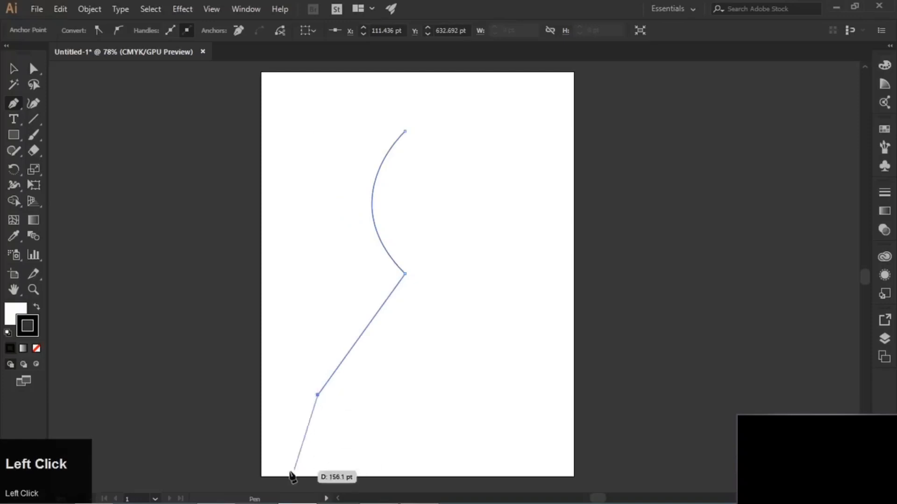
pyautogui.press('Escape')
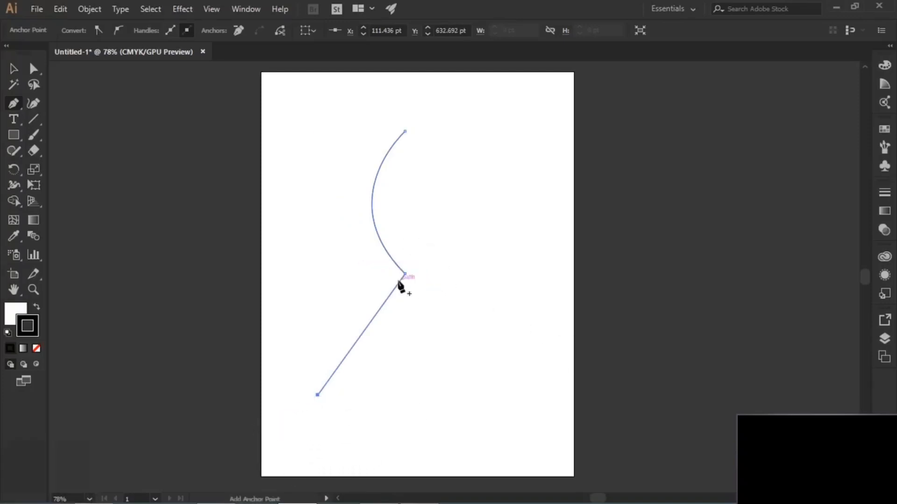
# Examine the corner anchor where the curve meets the straight segment.
pyautogui.keyDown('alt'); pyautogui.scroll(10, 405, 286); pyautogui.keyUp('alt')
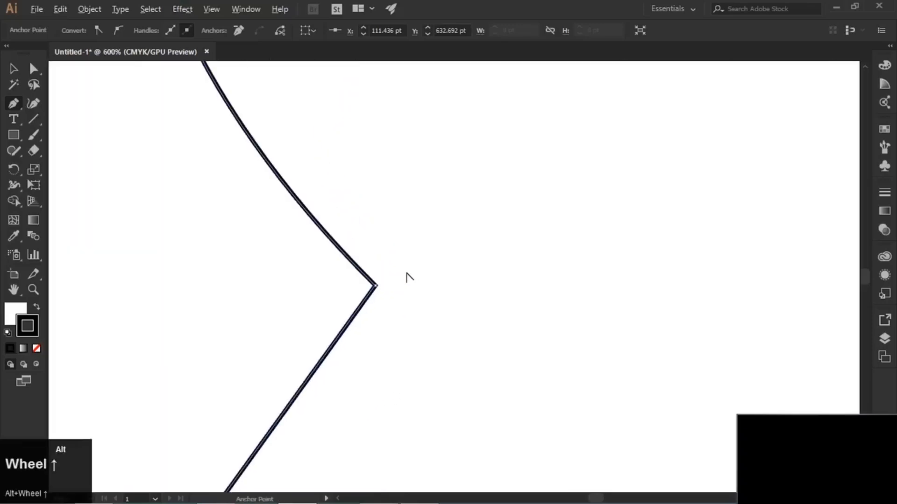
pyautogui.keyDown('alt'); pyautogui.scroll(-6, 406, 238); pyautogui.keyUp('alt')
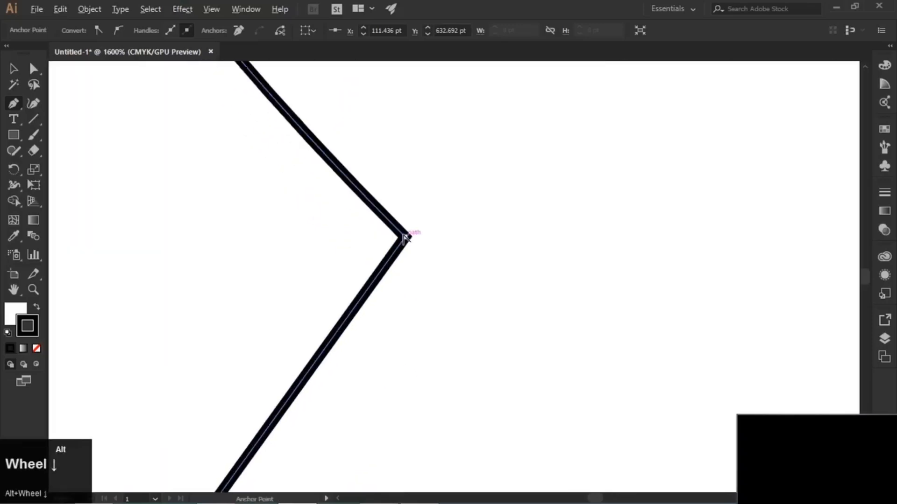
pyautogui.keyDown('alt'); pyautogui.scroll(-4, 402, 234); pyautogui.keyUp('alt')
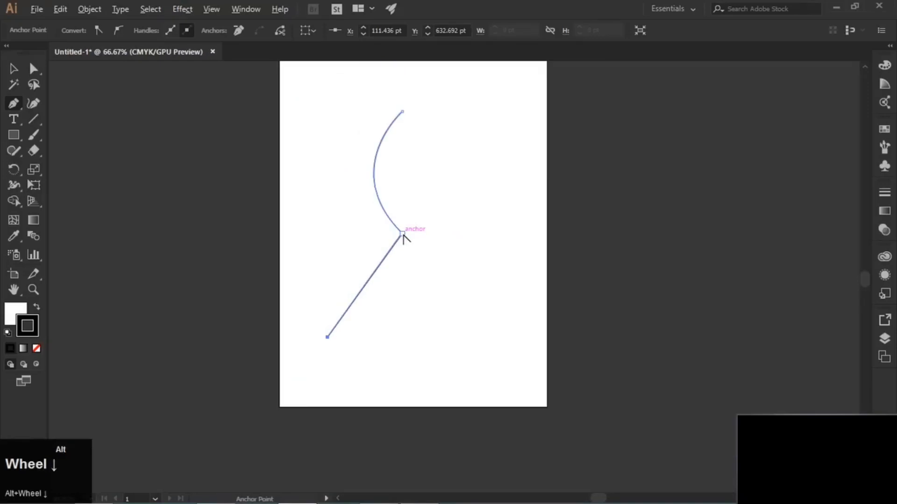
pyautogui.press('space')
pyautogui.moveTo(441, 213); pyautogui.dragTo(420, 244)
pyautogui.rightClick(448, 232)
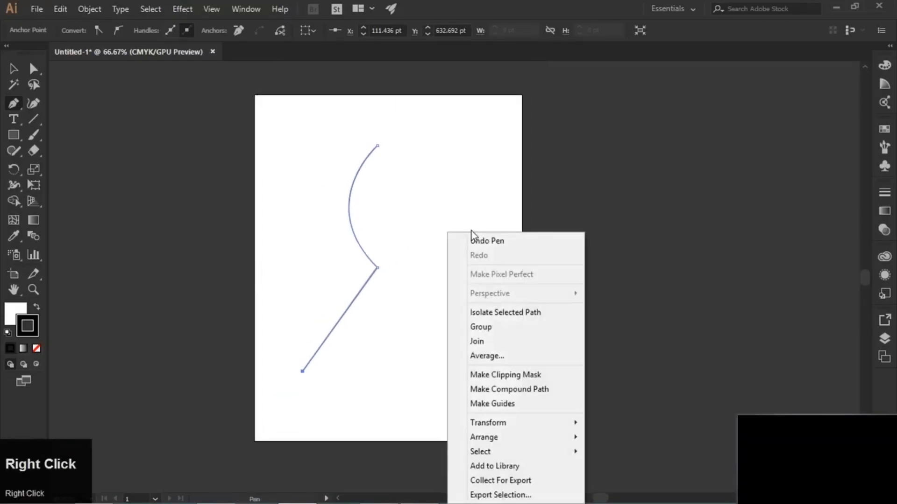
pyautogui.click(533, 2)
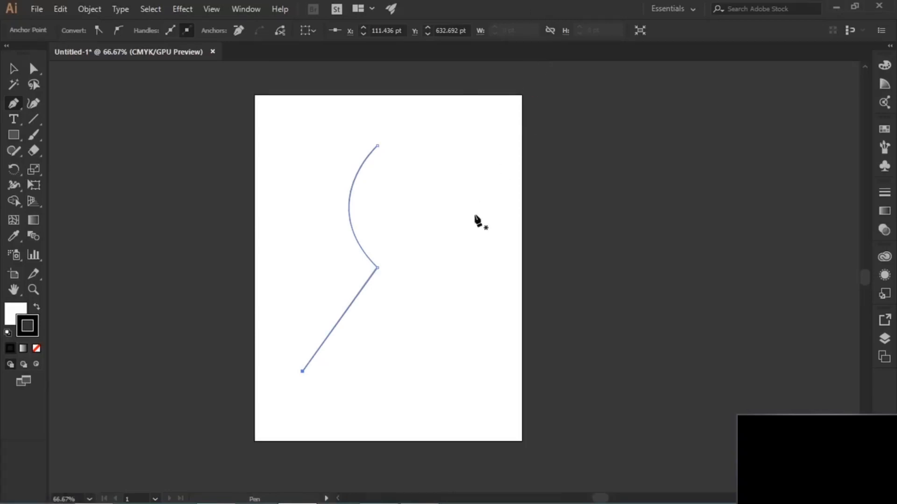
# Select the whole curve-and-straight path, and delete it.
pyautogui.click(19, 71)
pyautogui.moveTo(260, 130); pyautogui.dragTo(422, 354)
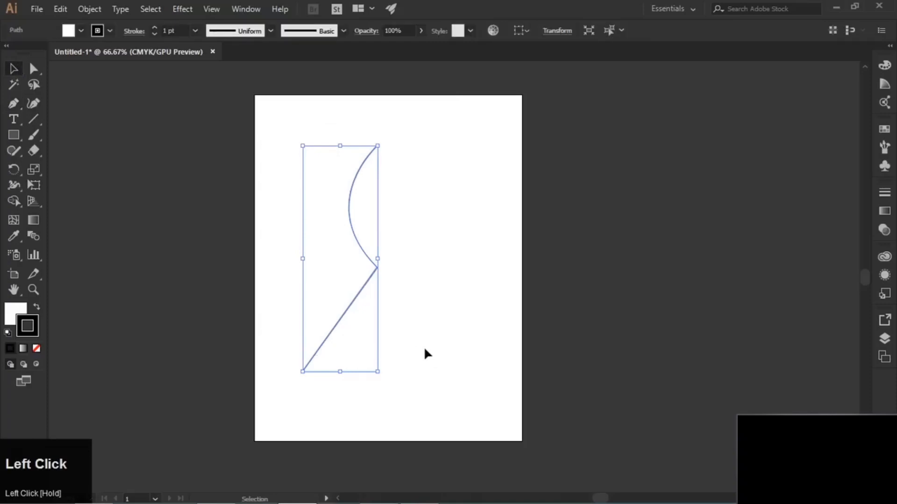
pyautogui.press('BackSpace')
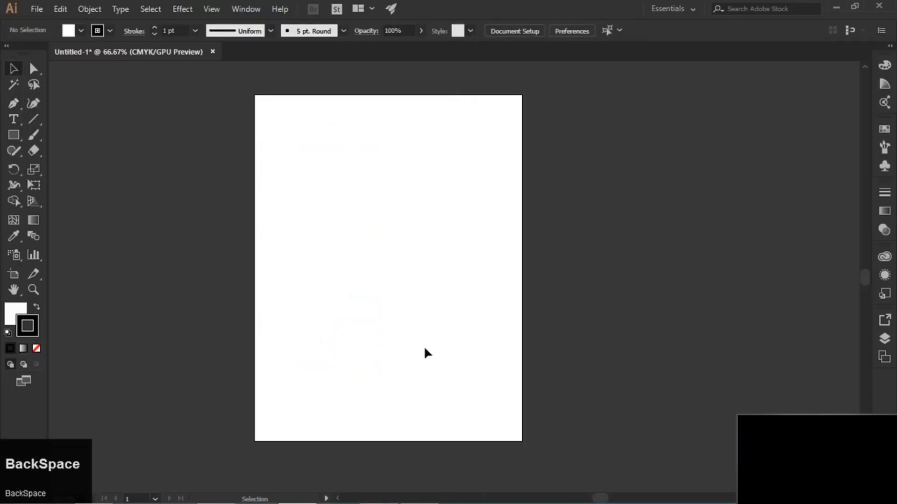
# Draw a left-bulging Pen curve to an anchor about 400 pt directly below the first, and remove its outgoing handle.
pyautogui.click(14, 104)
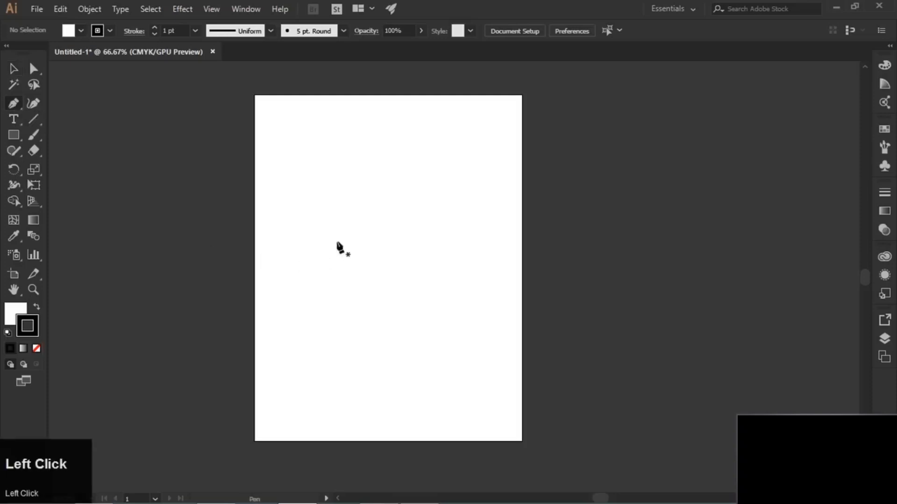
pyautogui.click(369, 139)
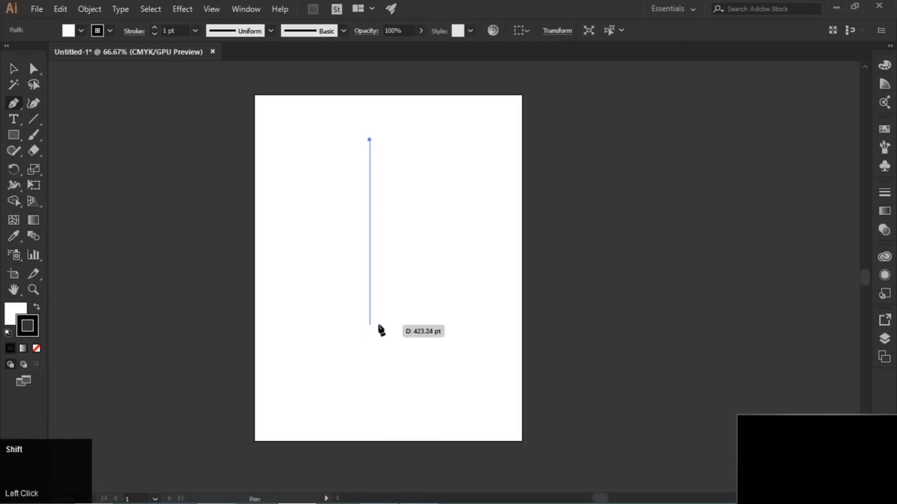
pyautogui.keyDown('shift'); pyautogui.click(374, 316); pyautogui.keyUp('shift')
pyautogui.moveTo(377, 319); pyautogui.dragTo(454, 420)
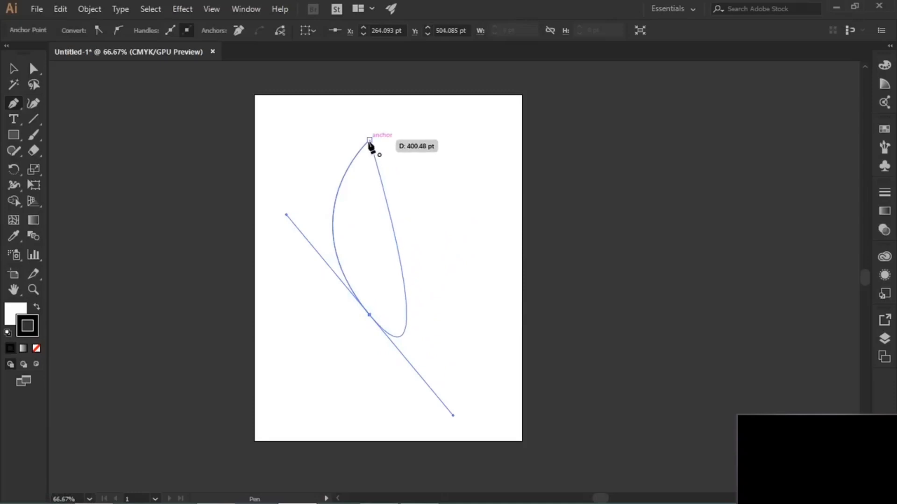
pyautogui.click(369, 315)
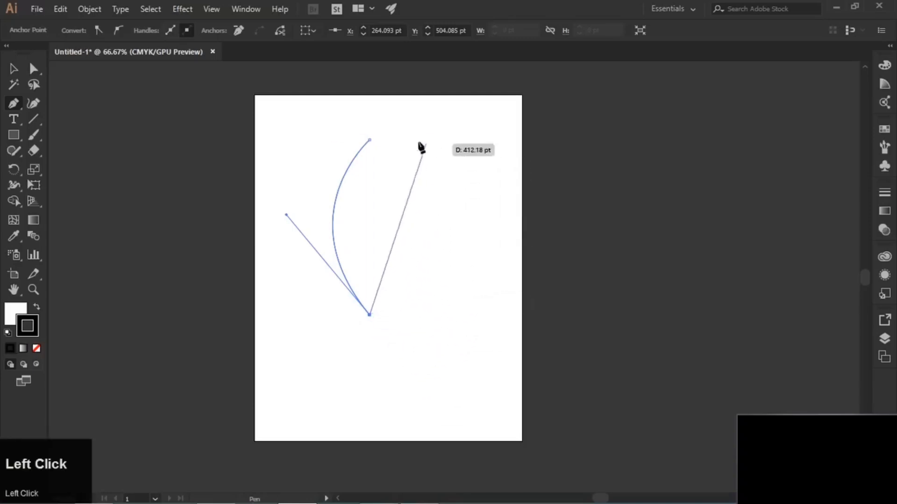
# Try closing the curve at its starting anchor with a straight segment, and undo it.
pyautogui.click(370, 140)
pyautogui.press('ctrl')
pyautogui.hotkey('ctrl', 'z')
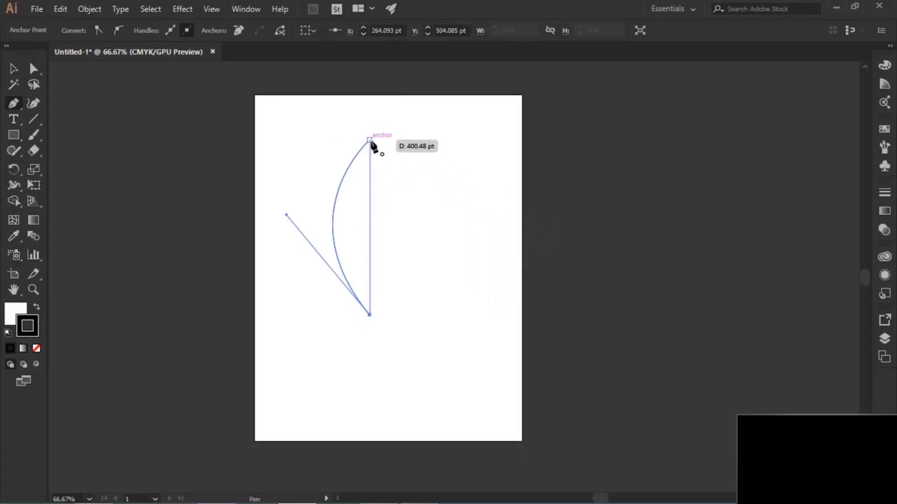
# Close the path with a right-bulging curve to form a leaf about 168 pt wide, and move it toward the artboard's right edge.
pyautogui.moveTo(370, 140); pyautogui.dragTo(287, 143)
pyautogui.click(13, 68)
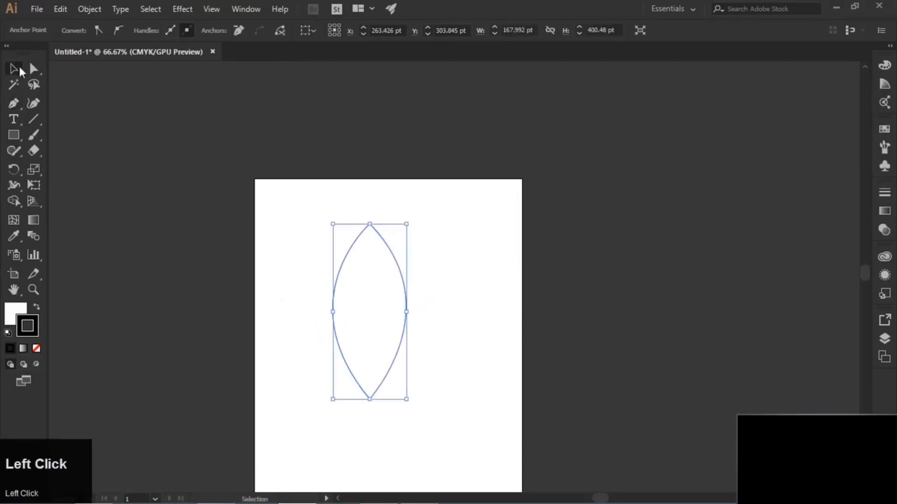
pyautogui.click(433, 217)
pyautogui.moveTo(375, 348); pyautogui.dragTo(479, 327)
pyautogui.click(292, 388)
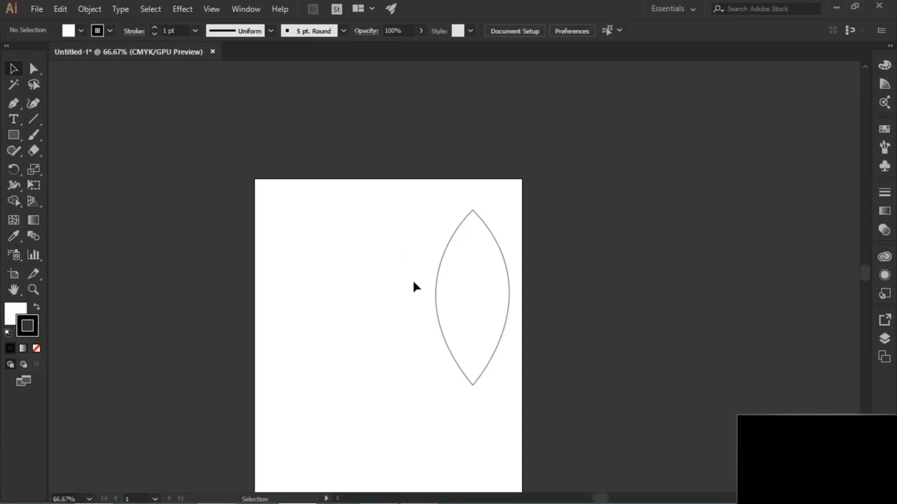
# Draw the upper edge of a swoosh as a Pen curve between anchors about 173 pt apart, and remove the second anchor's outgoing handle.
pyautogui.click(14, 105)
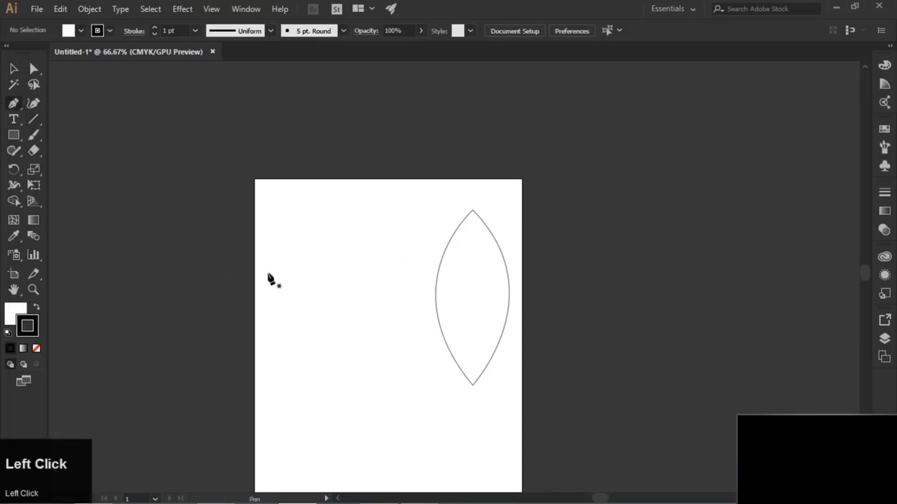
pyautogui.click(301, 309)
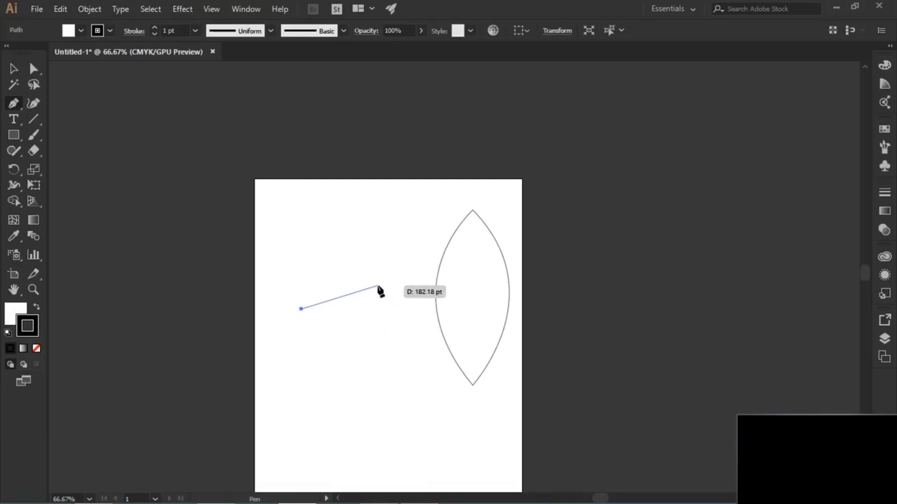
pyautogui.scroll(2, 378, 288)
pyautogui.press('space')
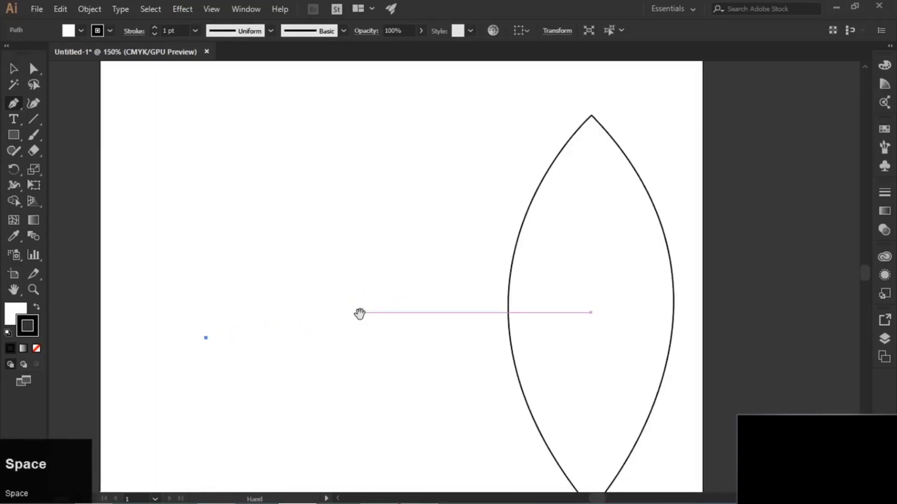
pyautogui.moveTo(360, 314); pyautogui.dragTo(400, 260)
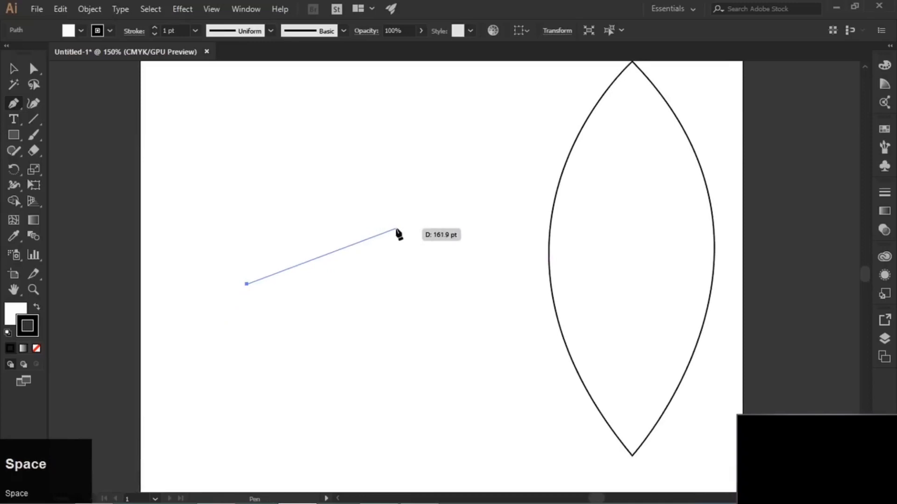
pyautogui.moveTo(408, 230); pyautogui.dragTo(602, 96)
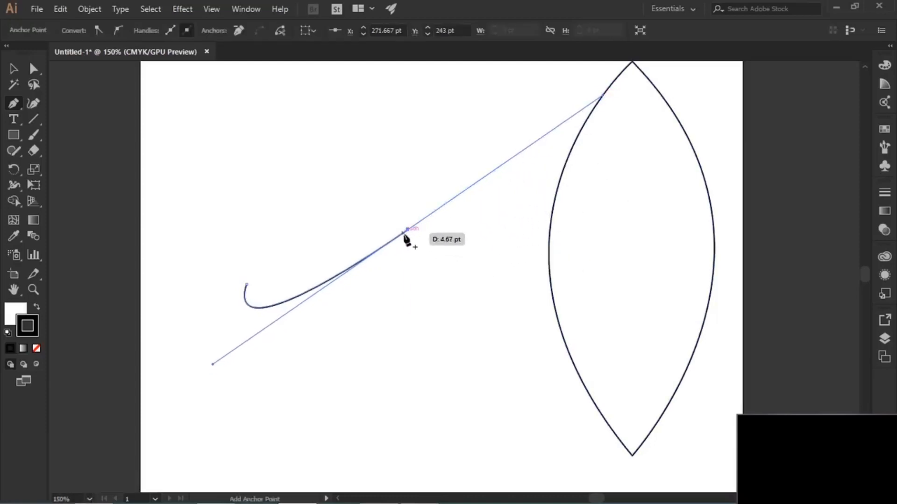
pyautogui.click(405, 232)
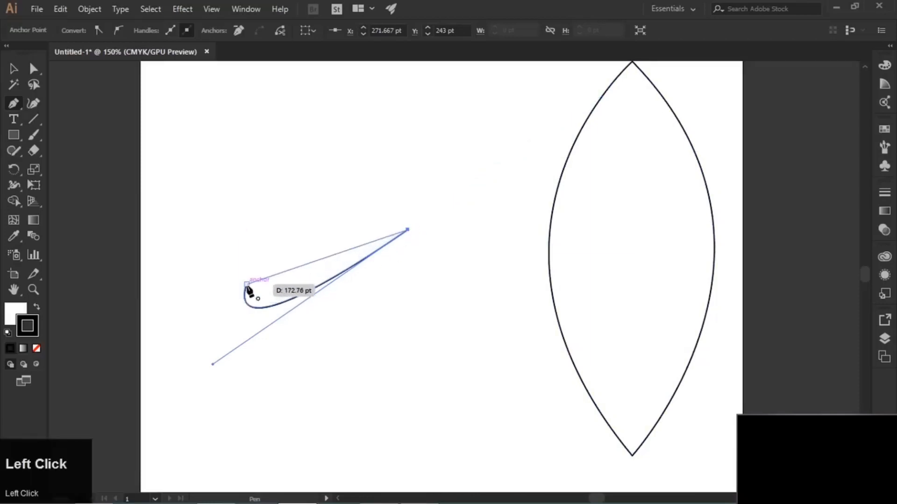
# Close the swoosh at its starting anchor with a deeper lower curve, making it about 171 pt wide and 108 pt tall.
pyautogui.moveTo(248, 286); pyautogui.dragTo(294, 147)
pyautogui.press('v')
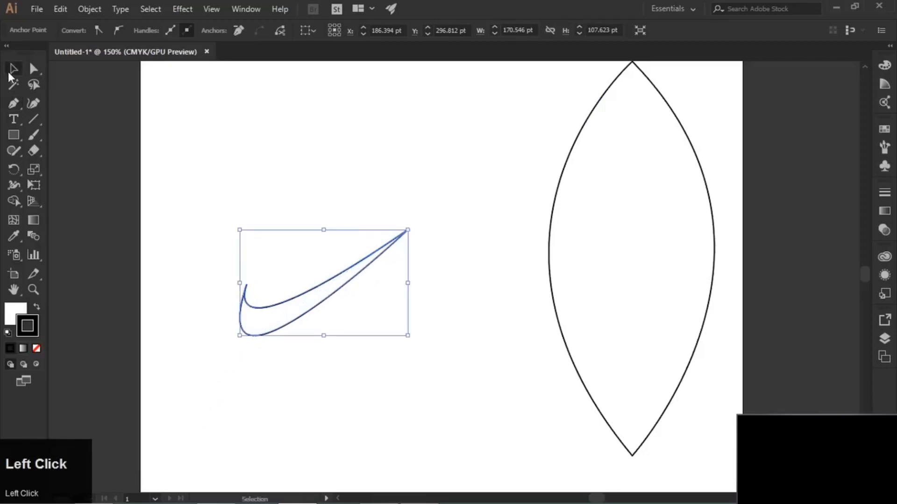
pyautogui.click(405, 399)
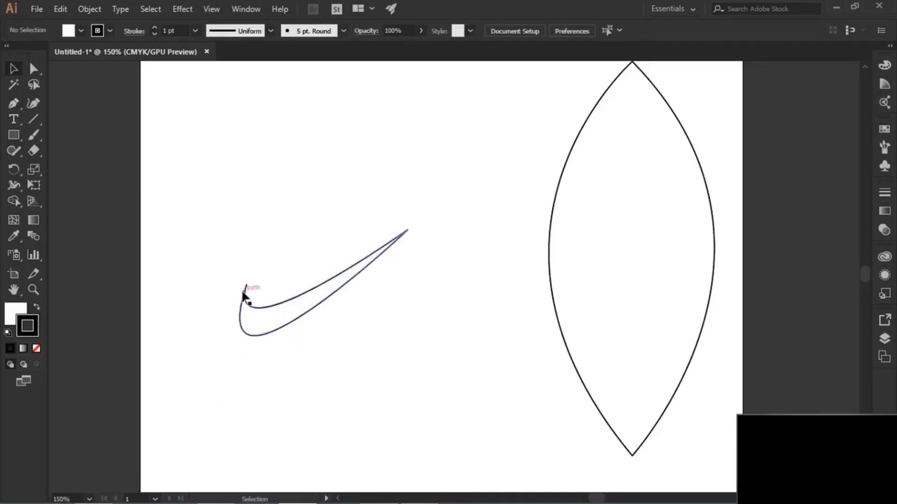
# Refine the swoosh's lower curve by adjusting the direction handles of both its anchors.
pyautogui.keyDown('alt'); pyautogui.scroll(6, 245, 294); pyautogui.keyUp('alt')
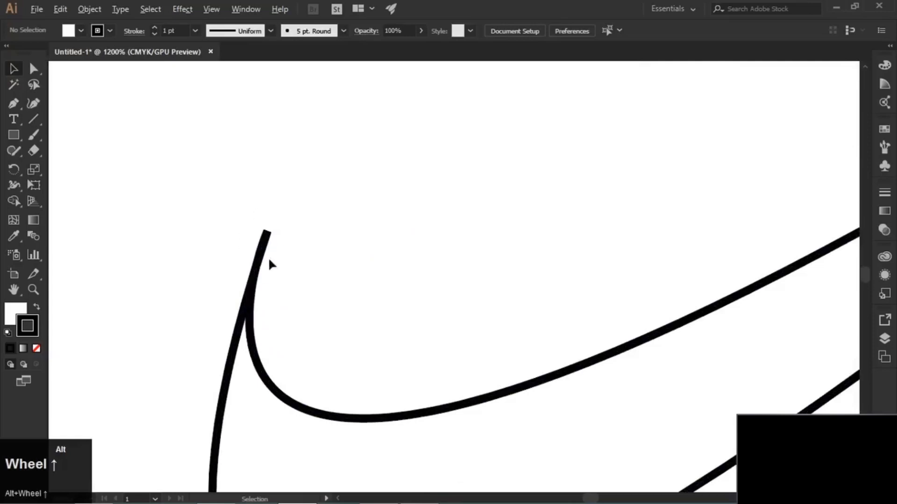
pyautogui.keyDown('alt'); pyautogui.scroll(-6, 269, 246); pyautogui.keyUp('alt')
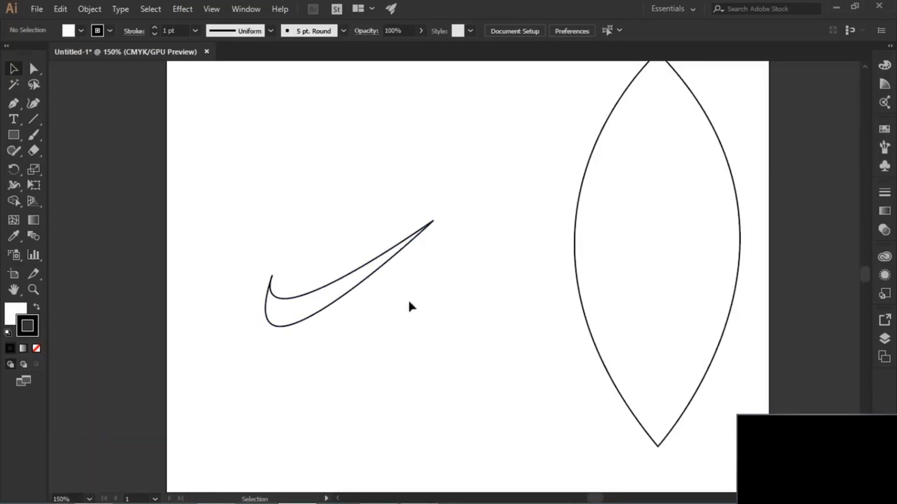
pyautogui.moveTo(294, 226); pyautogui.dragTo(382, 395)
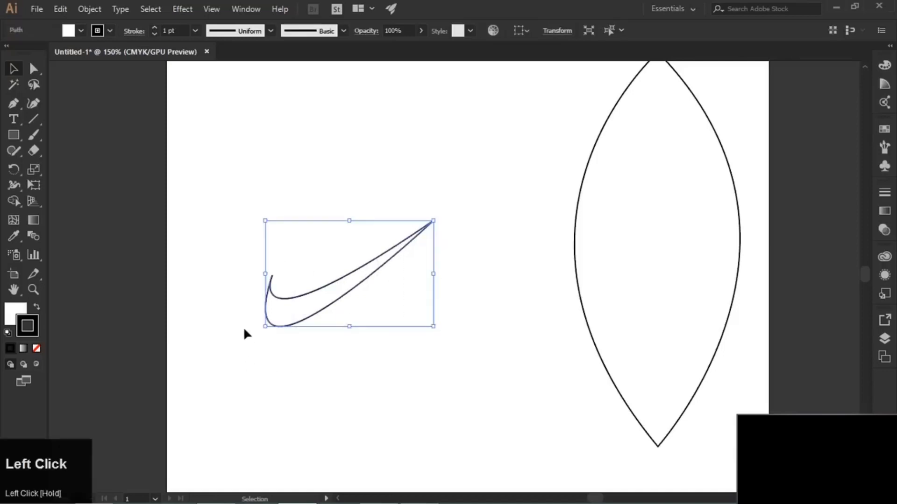
pyautogui.click(34, 70)
pyautogui.keyDown('alt'); pyautogui.scroll(1, 257, 285); pyautogui.keyUp('alt')
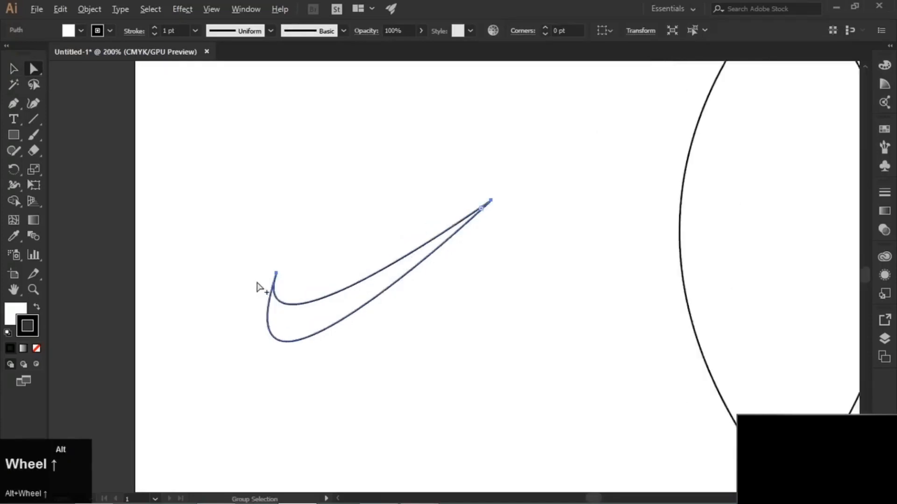
pyautogui.keyDown('alt'); pyautogui.scroll(3, 259, 288); pyautogui.keyUp('alt')
pyautogui.click(316, 259)
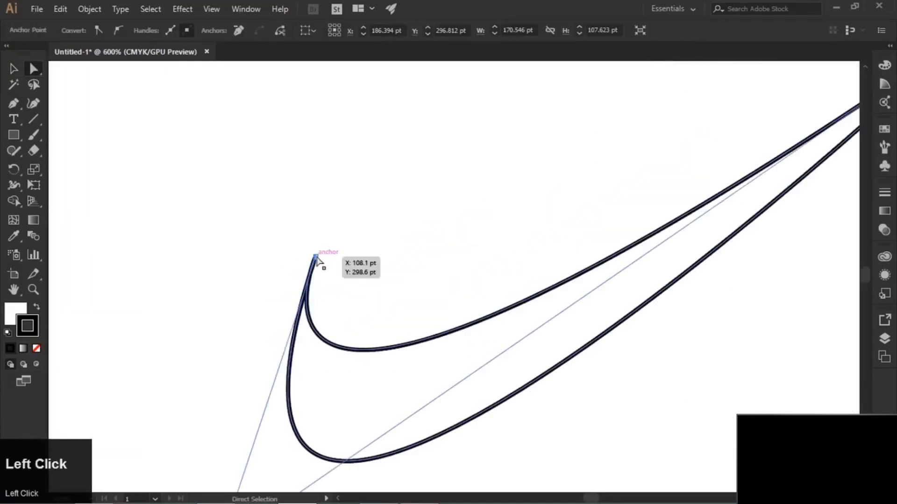
pyautogui.keyDown('alt'); pyautogui.scroll(-3, 308, 285); pyautogui.keyUp('alt')
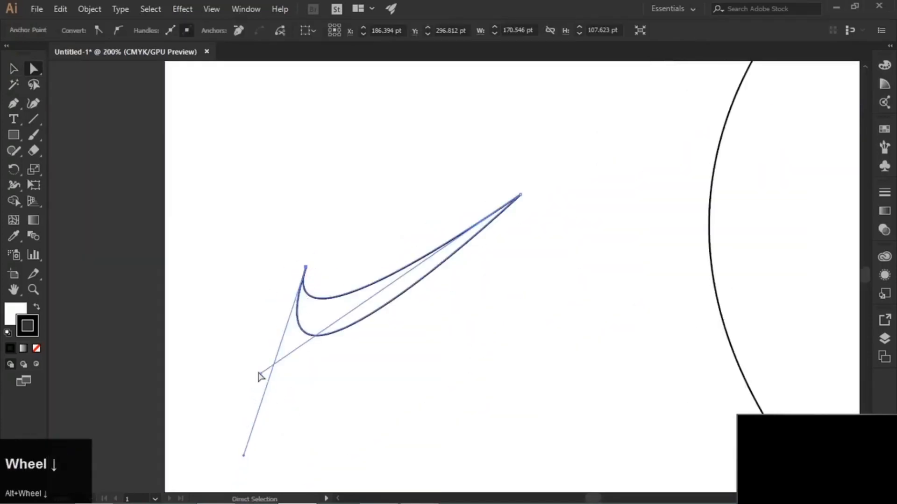
pyautogui.moveTo(260, 374); pyautogui.dragTo(276, 384)
pyautogui.click(244, 455)
pyautogui.moveTo(243, 456)
pyautogui.mouseDown()
pyautogui.moveTo(244, 442)
pyautogui.moveTo(256, 440)
pyautogui.moveTo(249, 453)
pyautogui.mouseUp()
pyautogui.click(563, 380)
pyautogui.scroll(-3, 334, 310)
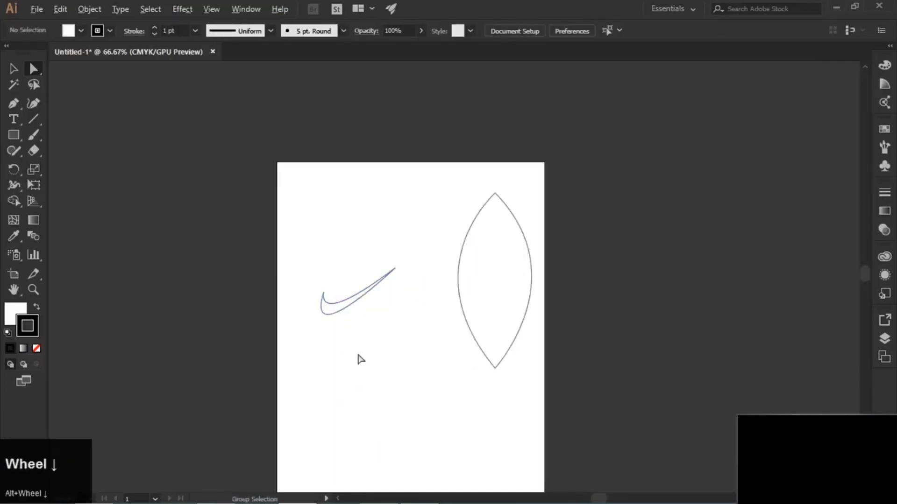
# Move the swoosh above the leaf, and shift both shapes off the right side of the artboard.
pyautogui.click(13, 69)
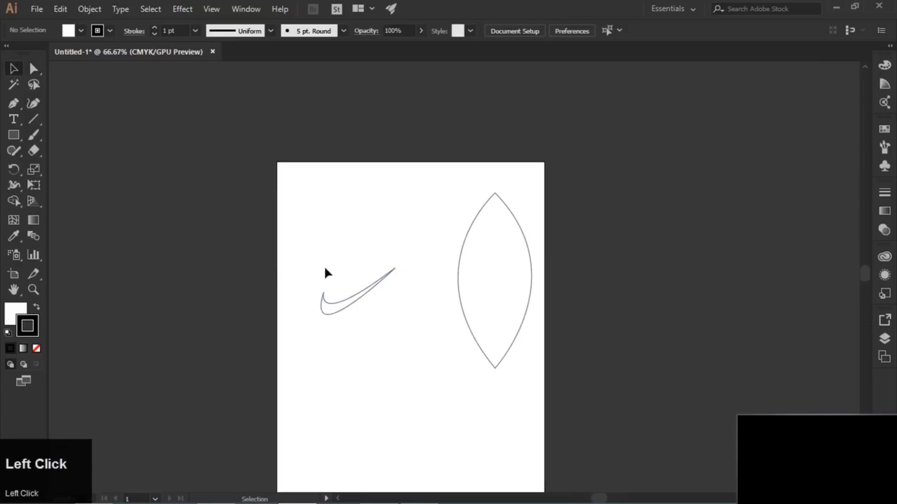
pyautogui.click(335, 298)
pyautogui.moveTo(337, 303); pyautogui.dragTo(508, 175)
pyautogui.moveTo(426, 129); pyautogui.dragTo(516, 320)
pyautogui.moveTo(496, 262); pyautogui.dragTo(607, 274)
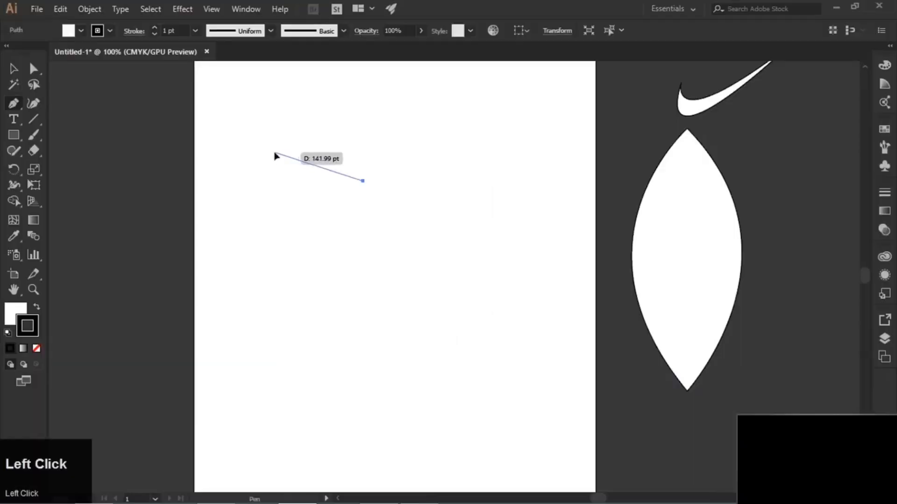
# Draw a closed heart freehand with the Pen tool, placing its first two anchors about 142 pt apart and making its bottom anchor a corner.
pyautogui.moveTo(274, 153); pyautogui.dragTo(227, 176)
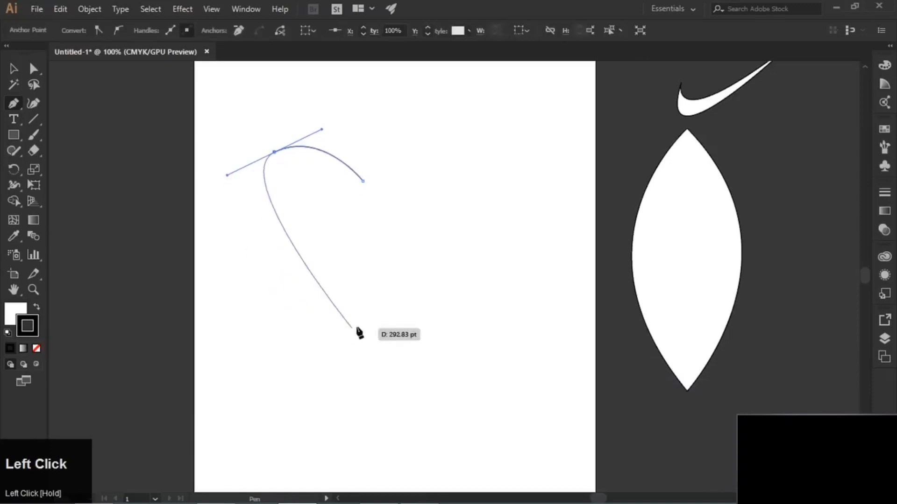
pyautogui.moveTo(364, 297); pyautogui.dragTo(430, 311)
pyautogui.click(363, 295)
pyautogui.moveTo(460, 167); pyautogui.dragTo(407, 109)
pyautogui.click(363, 183)
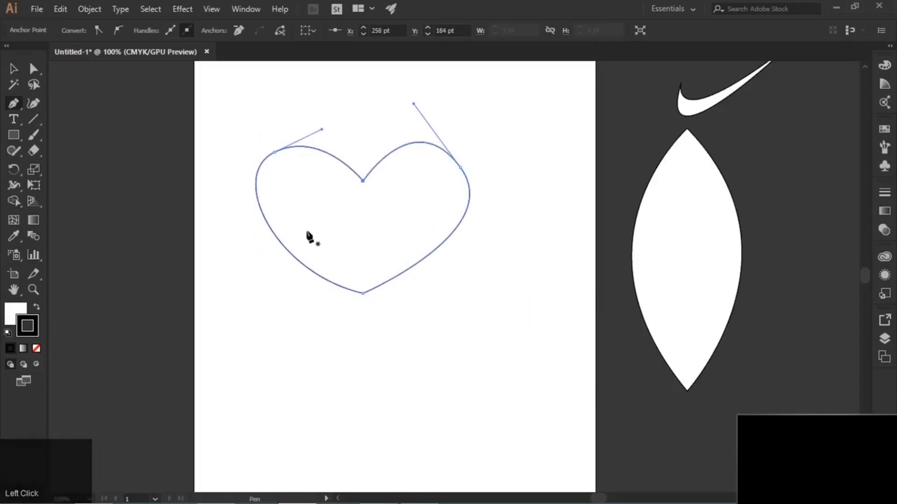
# Undo the whole freehand heart path to clear the artboard.
pyautogui.keyDown('ctrl'); pyautogui.click(466, 137); pyautogui.keyUp('ctrl')
pyautogui.hotkey('ctrl', 'z')
pyautogui.hotkey('ctrl', 'z')
pyautogui.hotkey('ctrl', 'z')
pyautogui.hotkey('ctrl', 'z')
pyautogui.hotkey('ctrl', 'z')
pyautogui.hotkey('ctrl', 'z')
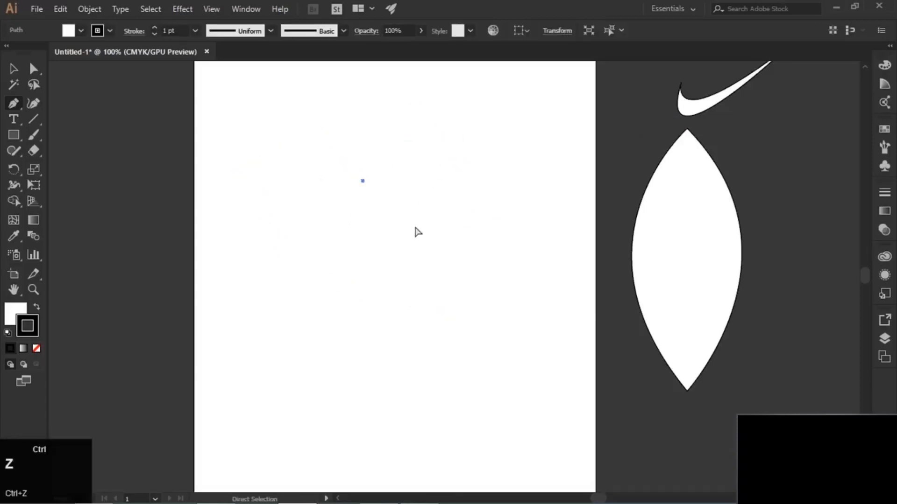
pyautogui.hotkey('ctrl', 'z')
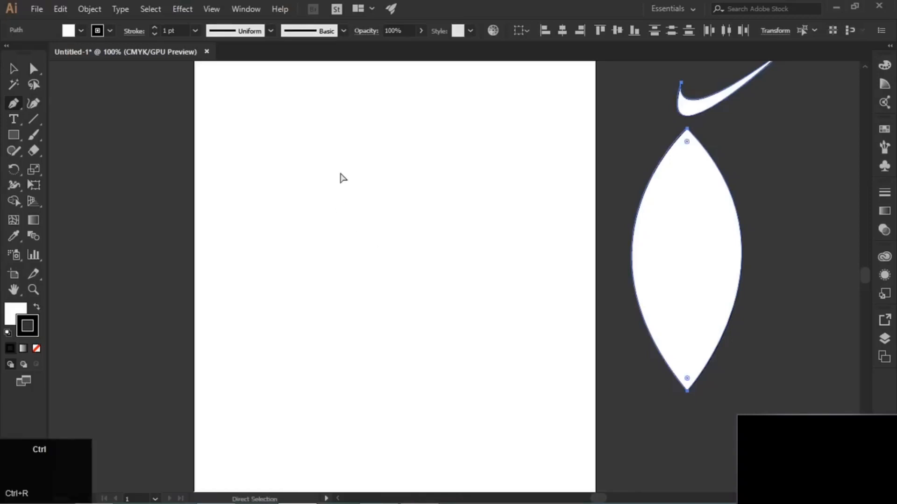
# Show the rulers, view the available ruler units, and place a vertical guide near the 288 pt mark.
pyautogui.hotkey('ctrl', 'r')
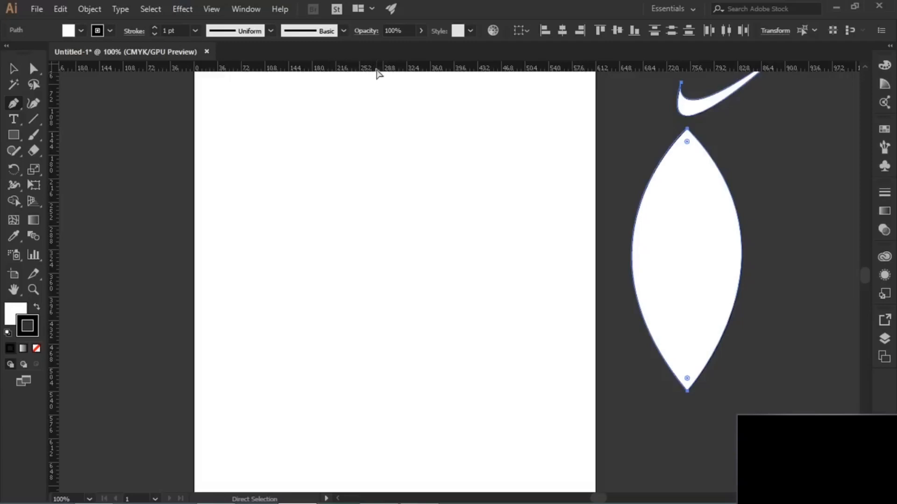
pyautogui.rightClick(378, 74)
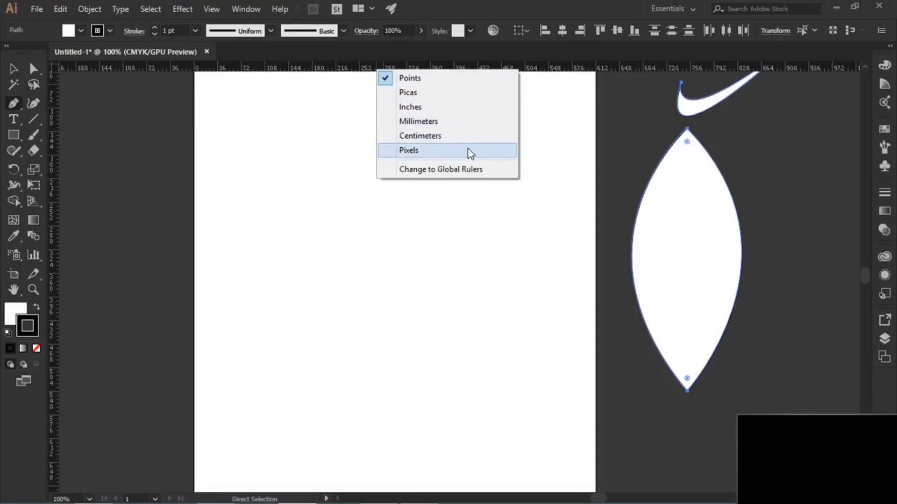
pyautogui.click(426, 53)
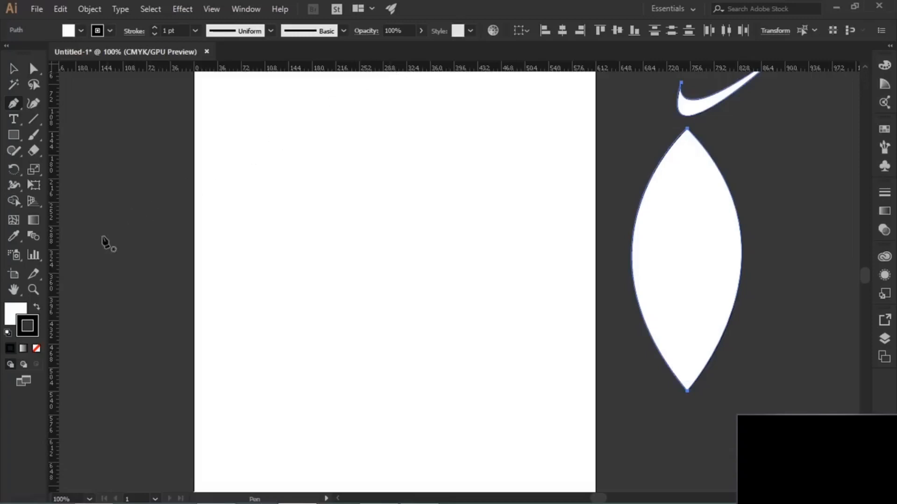
pyautogui.press('ctrl')
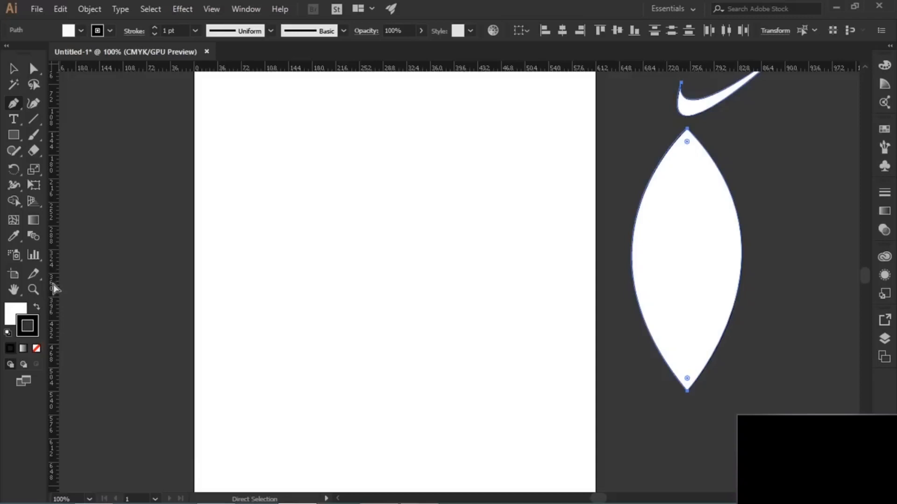
pyautogui.moveTo(56, 298); pyautogui.dragTo(382, 293)
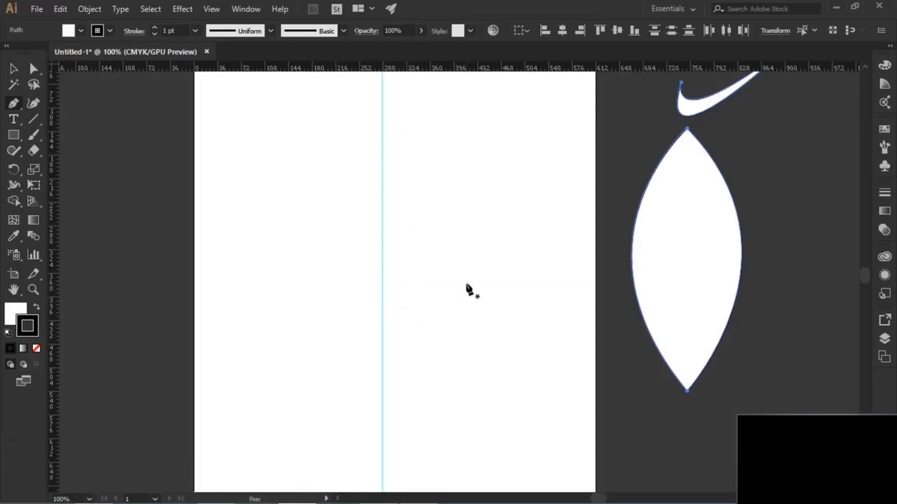
# Try to select the locked vertical guide with the Selection tool.
pyautogui.press('ctrl')
pyautogui.click(13, 70)
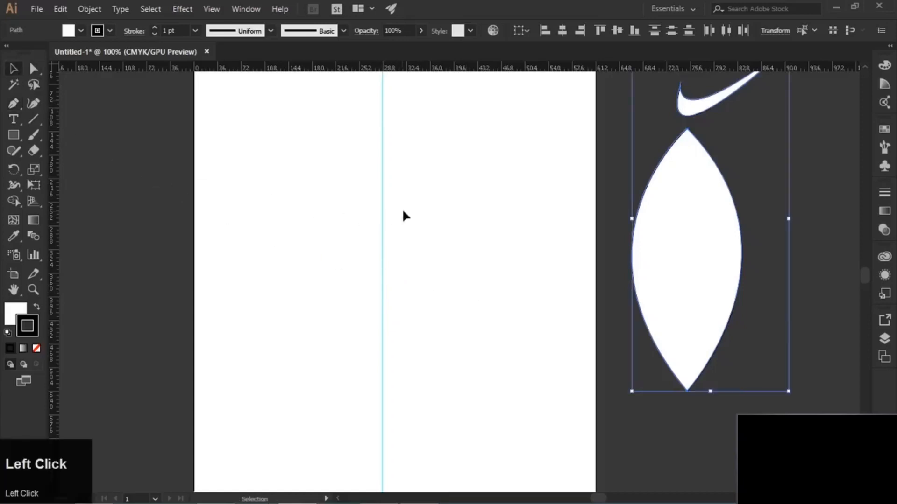
pyautogui.click(377, 229)
pyautogui.moveTo(368, 210); pyautogui.dragTo(445, 282)
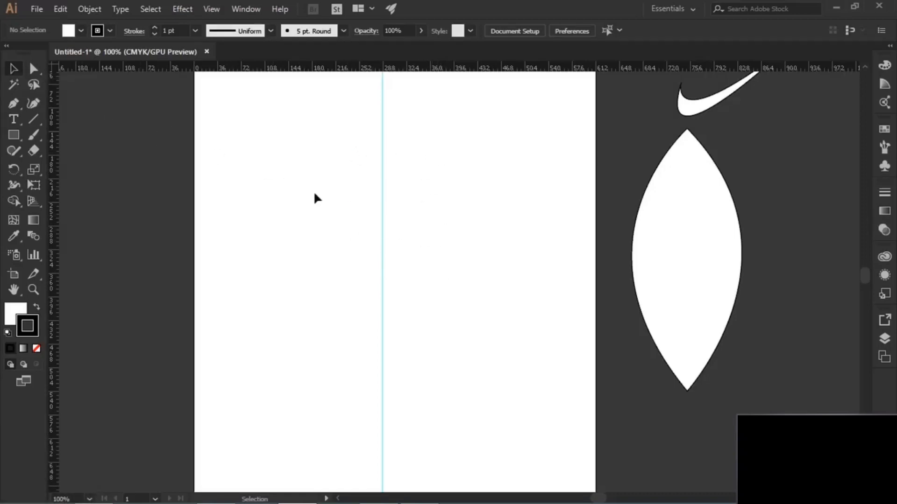
# Unlock the guides and lock them again.
pyautogui.rightClick(407, 167)
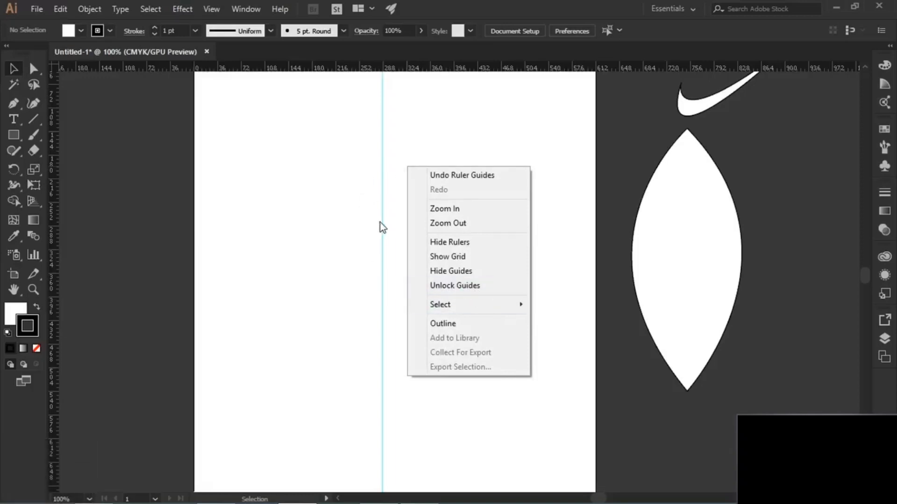
pyautogui.click(456, 286)
pyautogui.rightClick(422, 183)
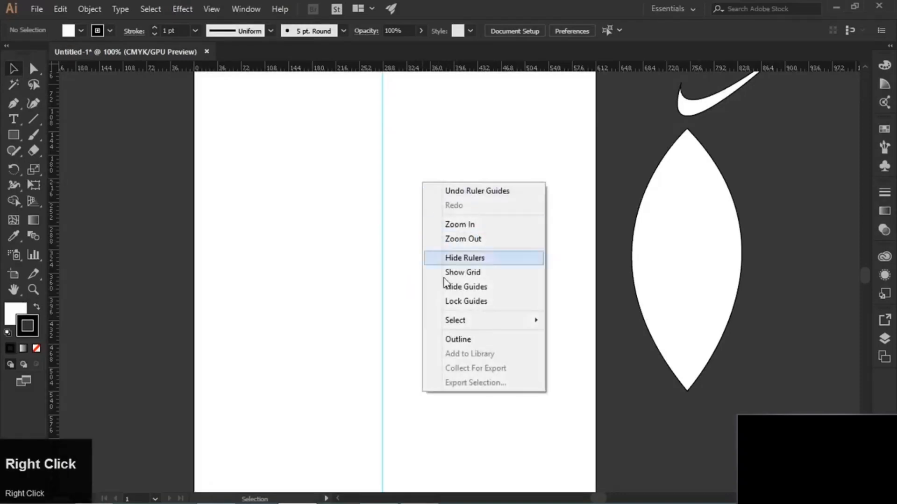
pyautogui.click(492, 302)
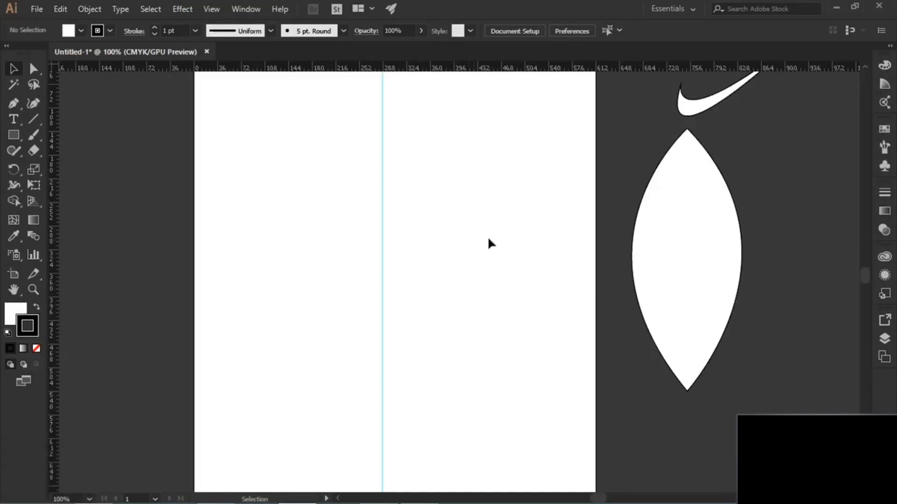
# Try selecting the locked guide again, undo its placement, and hide the rulers.
pyautogui.moveTo(348, 184); pyautogui.dragTo(420, 308)
pyautogui.keyDown('ctrl'); pyautogui.click(381, 208); pyautogui.keyUp('ctrl')
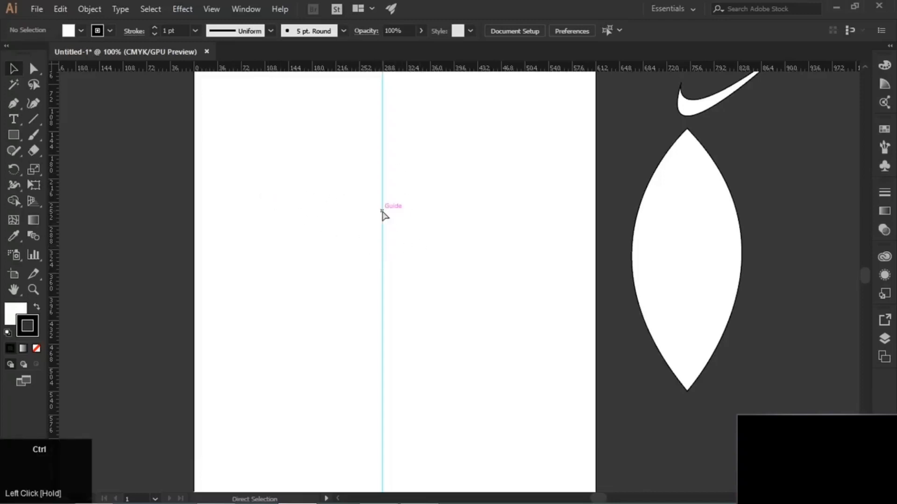
pyautogui.hotkey('ctrl', 'z')
pyautogui.click(234, 295)
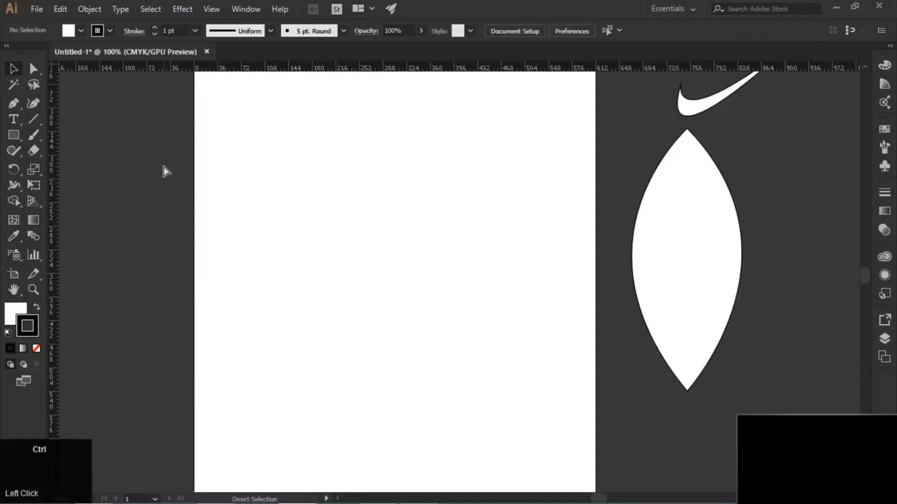
pyautogui.hotkey('ctrl', 'r')
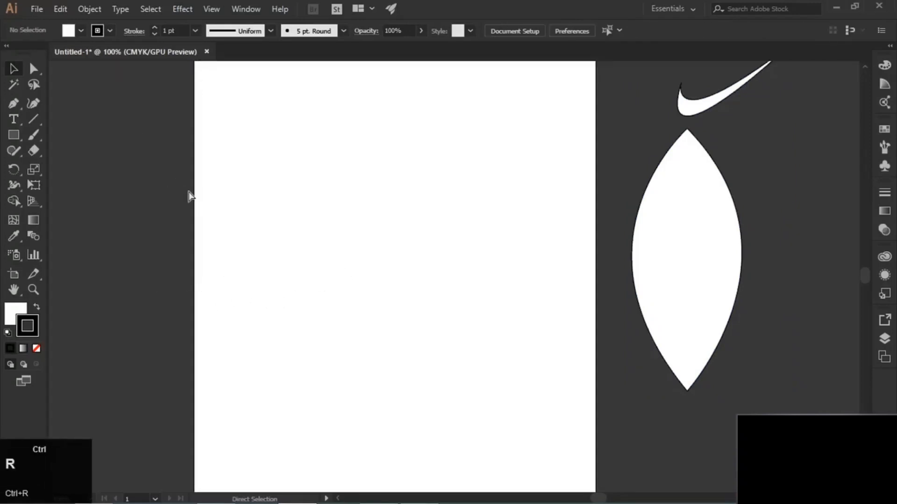
# Show the rulers and place a vertical guide at about 293 pt, near the middle of the artboard.
pyautogui.click(213, 9)
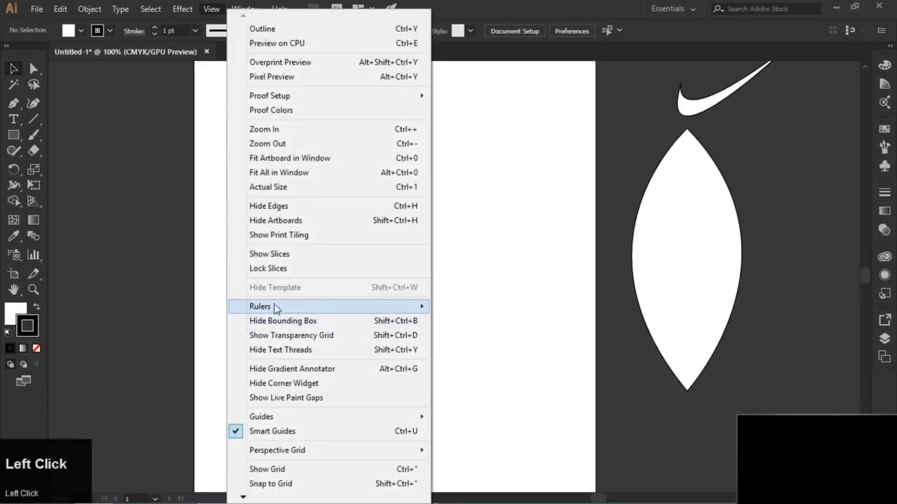
pyautogui.moveTo(296, 306)
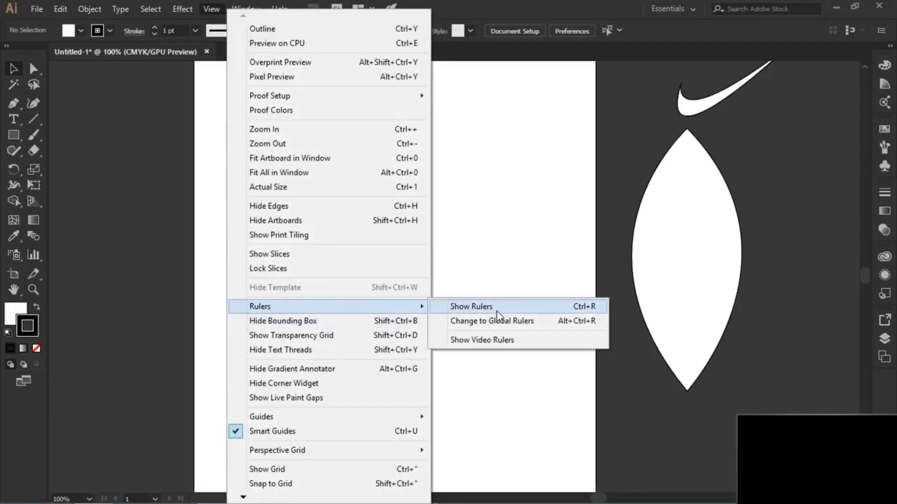
pyautogui.click(509, 307)
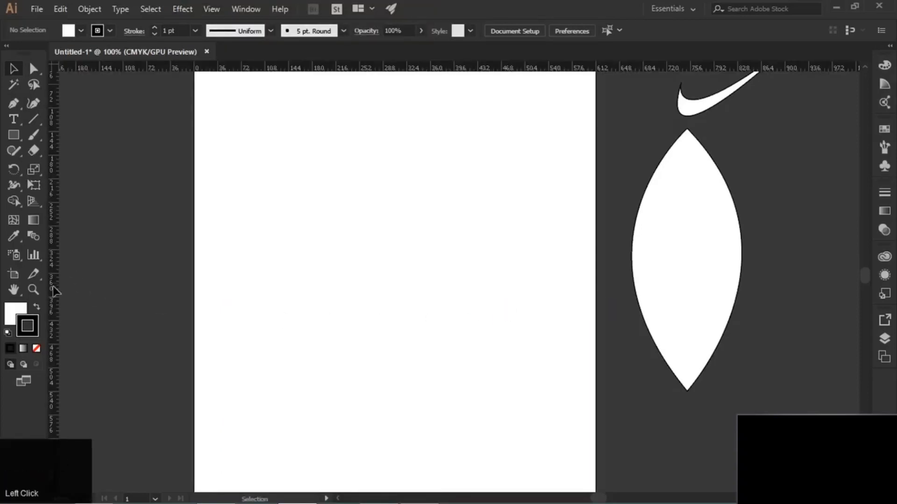
pyautogui.moveTo(54, 298); pyautogui.dragTo(386, 288)
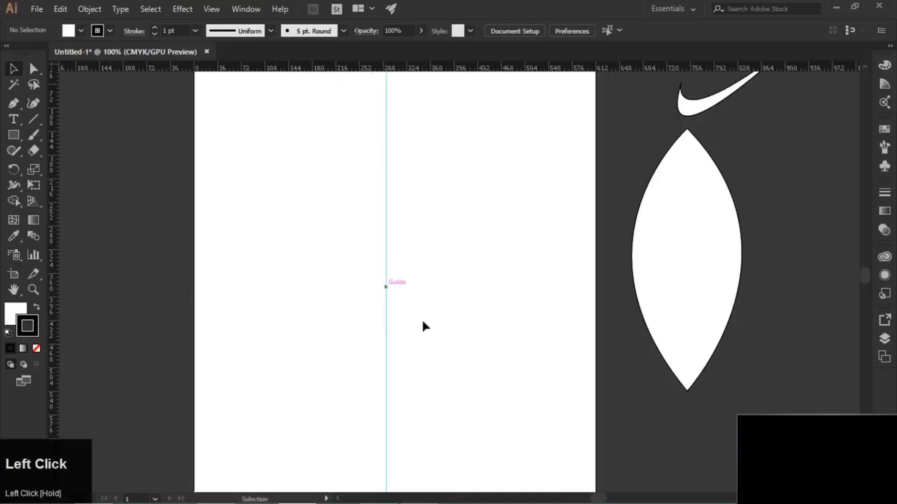
# Place a horizontal guide crossing the vertical one and undo it.
pyautogui.moveTo(431, 70); pyautogui.dragTo(430, 266)
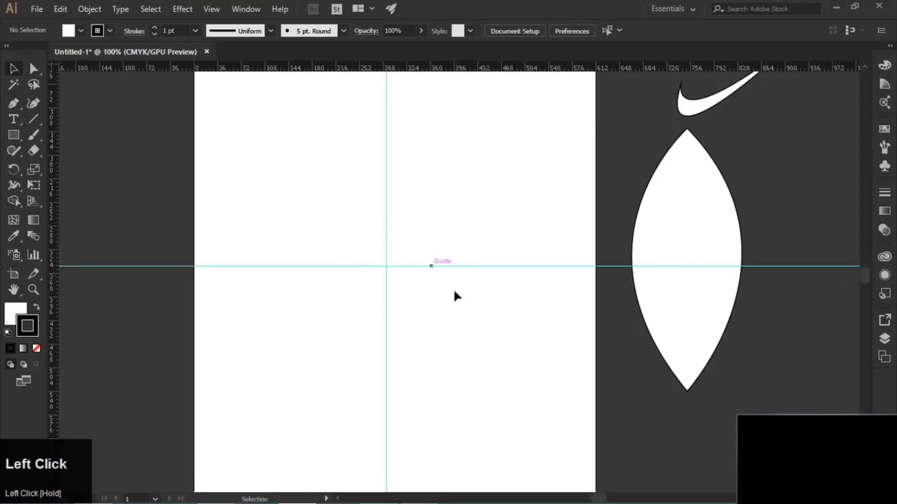
pyautogui.press('ctrl')
pyautogui.hotkey('ctrl', 'z')
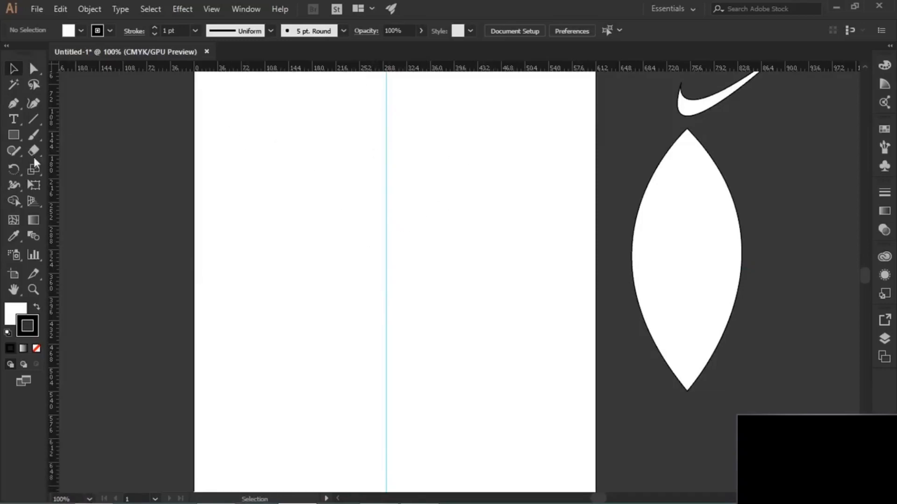
# Draw an open left half-heart with the Pen tool, starting and ending on the guide, its bottom anchor at about X 293 pt, Y 438 pt.
pyautogui.click(13, 103)
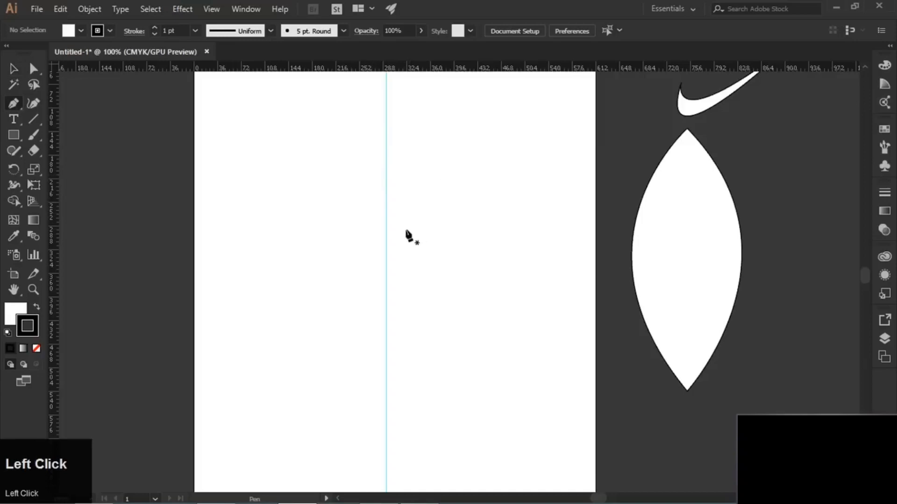
pyautogui.click(386, 210)
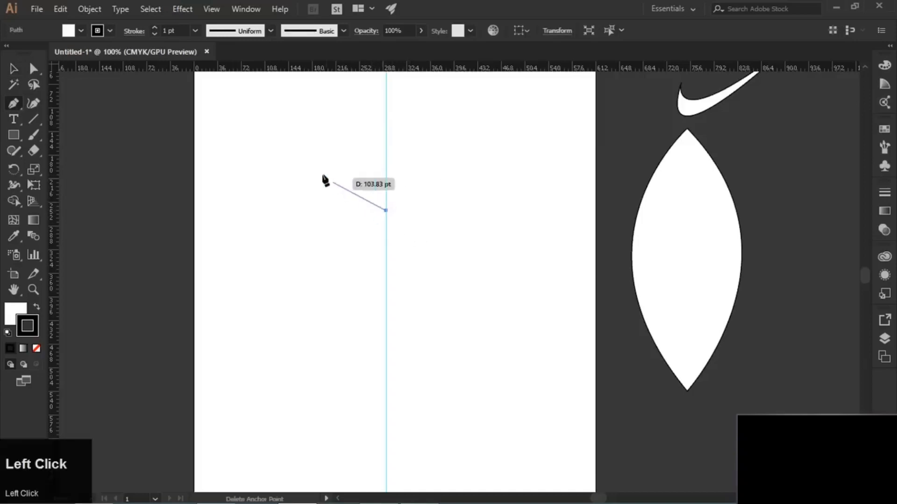
pyautogui.moveTo(298, 183); pyautogui.dragTo(251, 204)
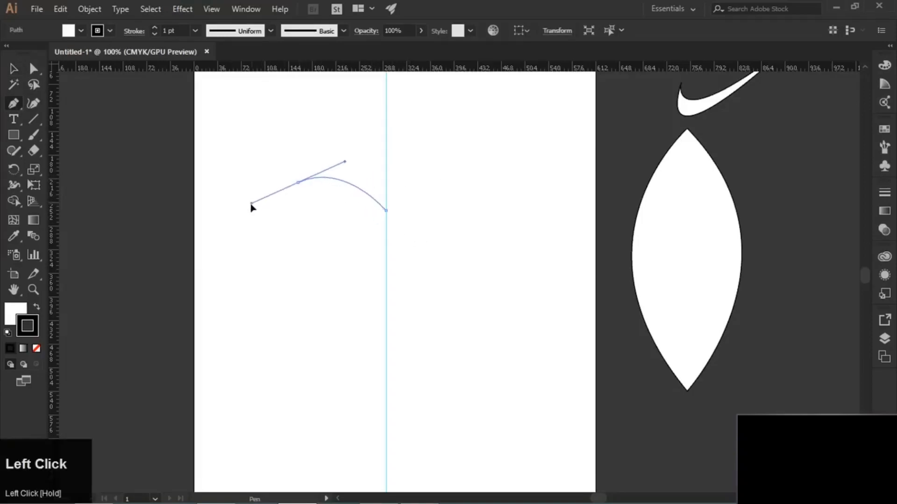
pyautogui.moveTo(386, 348); pyautogui.dragTo(498, 395)
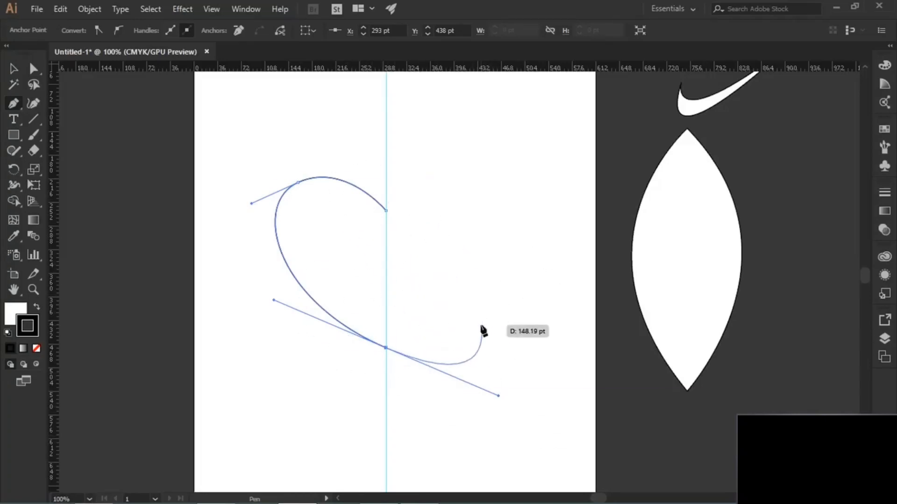
pyautogui.press('Escape')
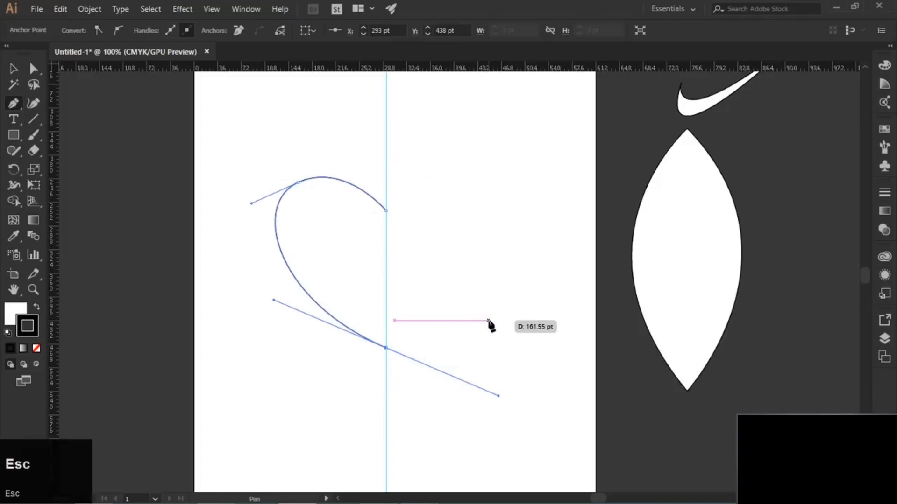
pyautogui.press('ctrl')
pyautogui.click(14, 69)
pyautogui.click(571, 254)
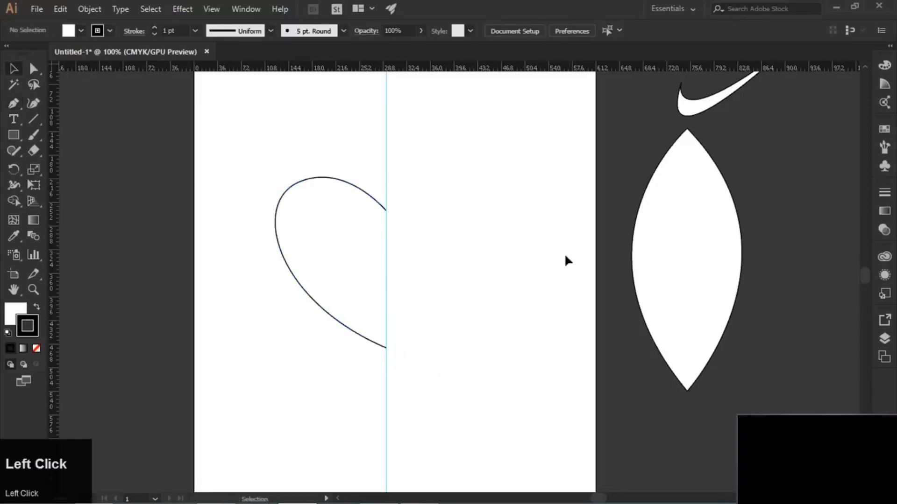
# Create a reflected copy of the half-heart using the Vertical axis at 90°, with the preview enabled.
pyautogui.moveTo(241, 123); pyautogui.dragTo(399, 382)
pyautogui.rightClick(329, 228)
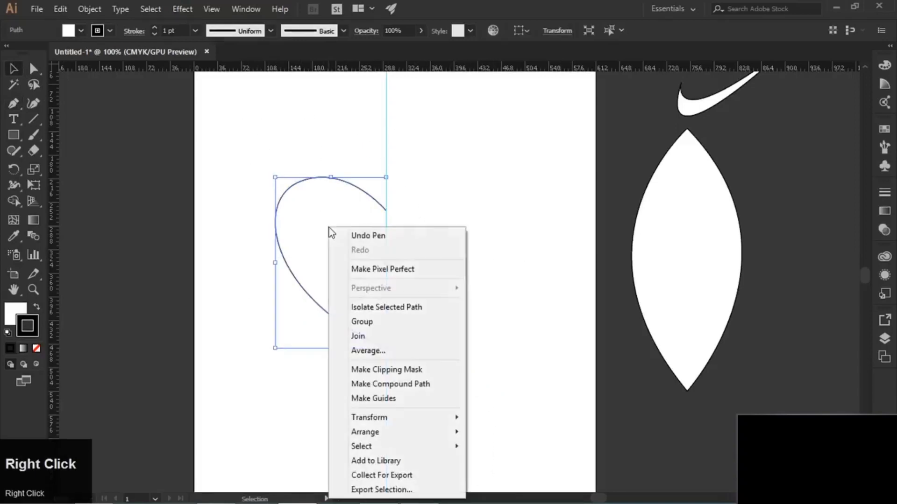
pyautogui.moveTo(377, 420)
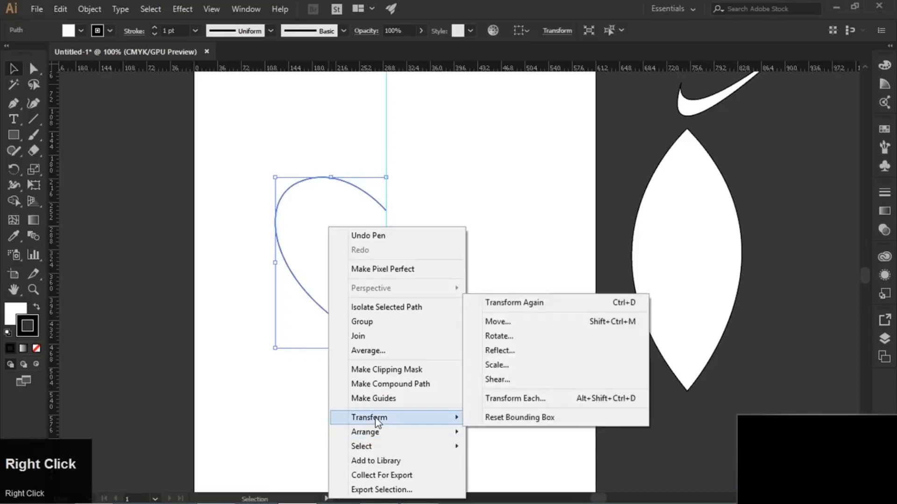
pyautogui.click(504, 351)
pyautogui.moveTo(567, 104); pyautogui.dragTo(504, 174)
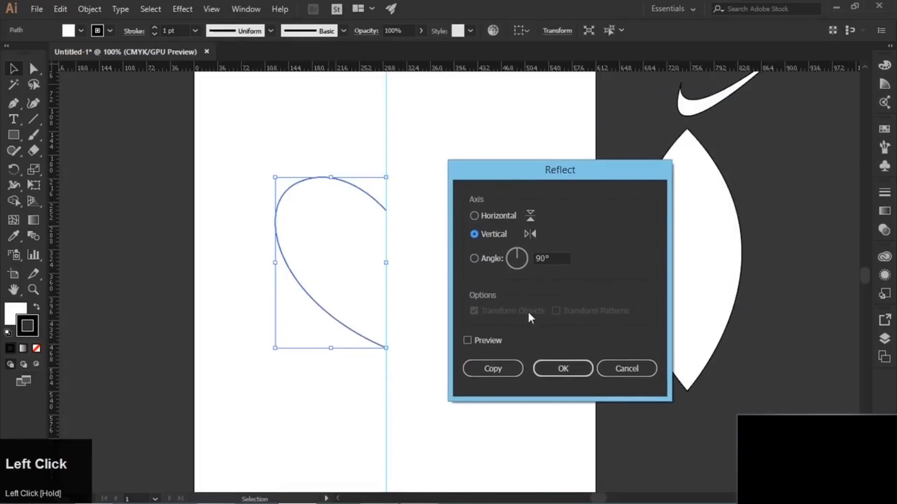
pyautogui.click(468, 341)
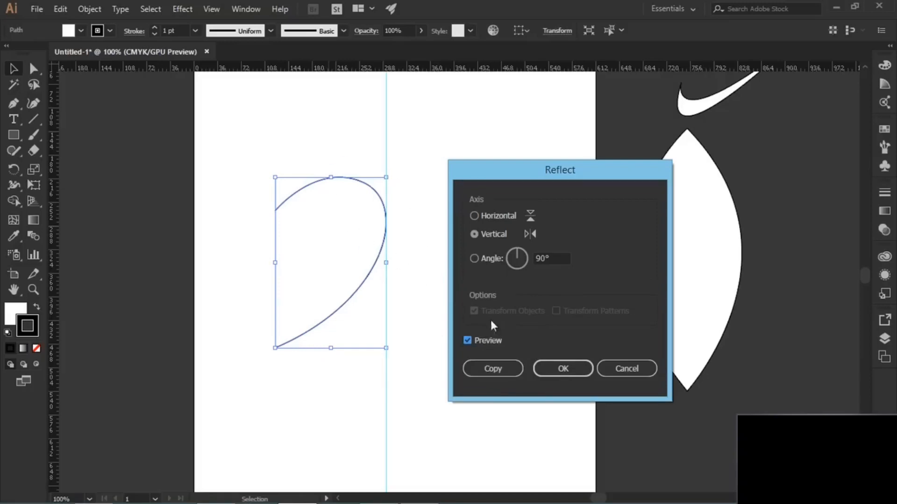
pyautogui.click(488, 369)
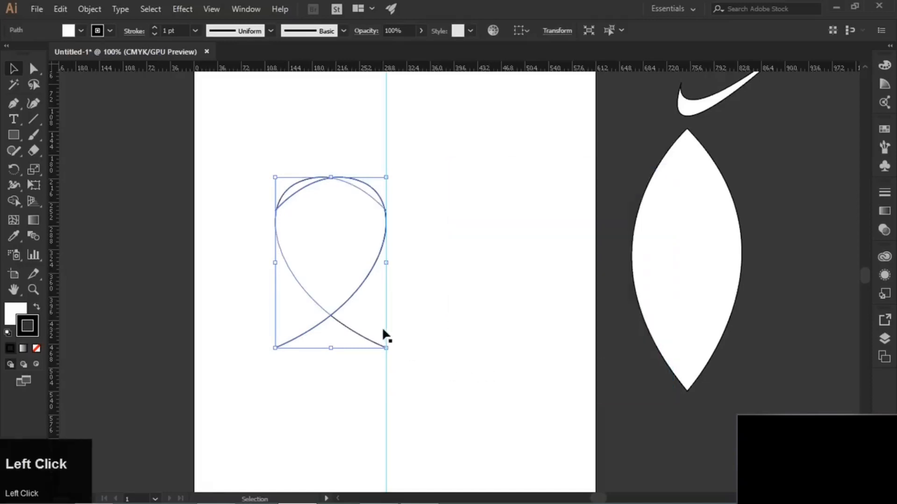
pyautogui.click(317, 248)
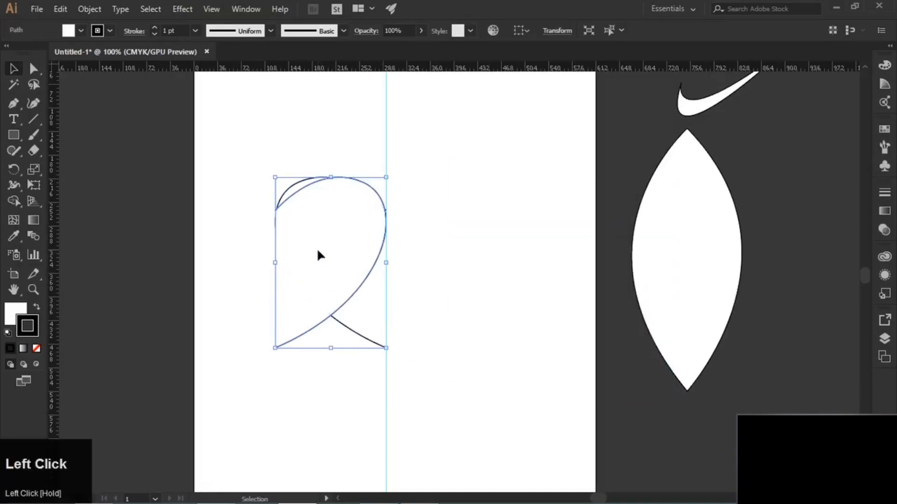
# Move the reflected half to the other side of the vertical guide so that the two halves meet as a heart.
pyautogui.moveTo(318, 252); pyautogui.dragTo(429, 254)
pyautogui.click(541, 357)
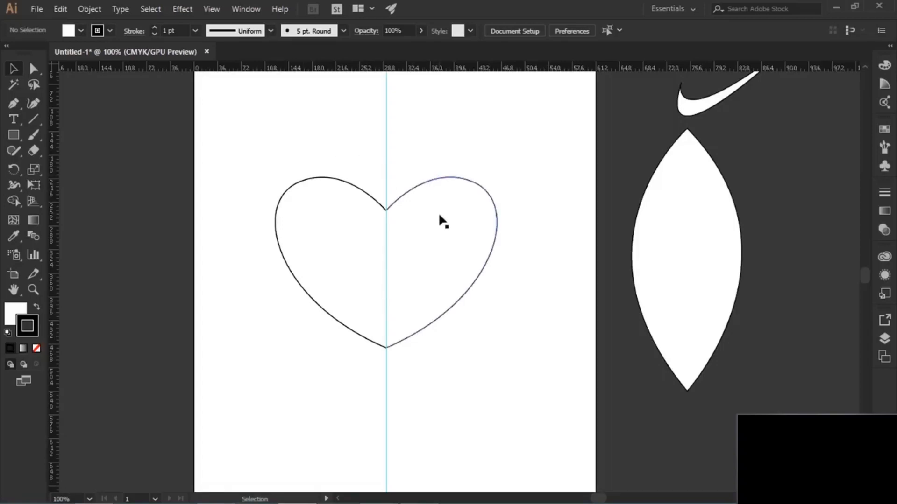
# Pull the two heart halves apart to demonstrate that they are separate paths, and undo both moves.
pyautogui.moveTo(444, 246); pyautogui.dragTo(463, 245)
pyautogui.moveTo(352, 242); pyautogui.dragTo(319, 242)
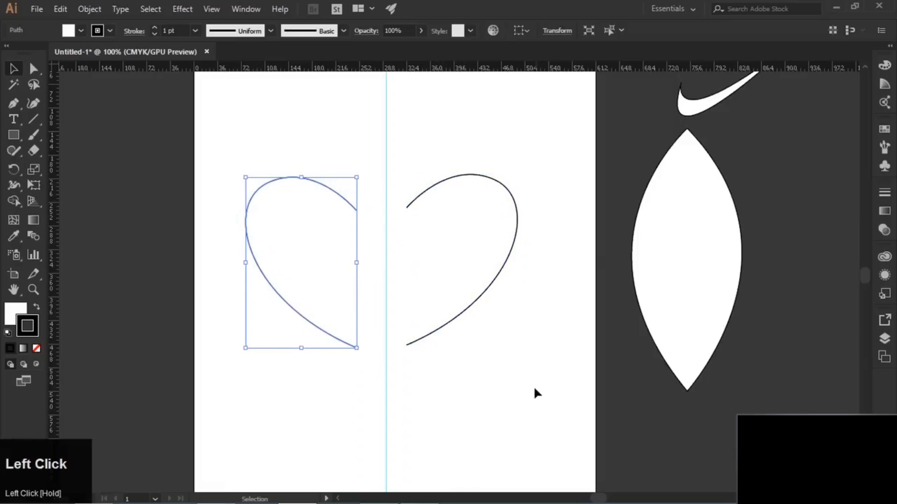
pyautogui.hotkey('ctrl', 'z')
pyautogui.hotkey('ctrl', 'z')
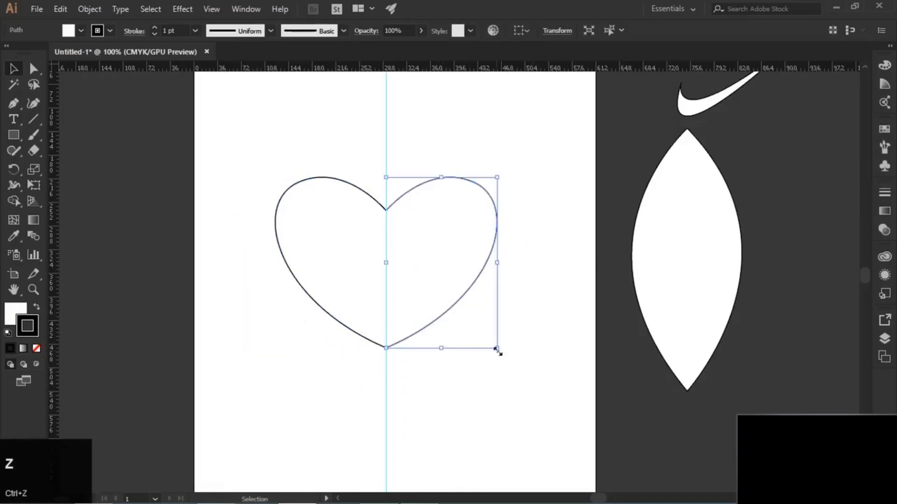
pyautogui.click(507, 398)
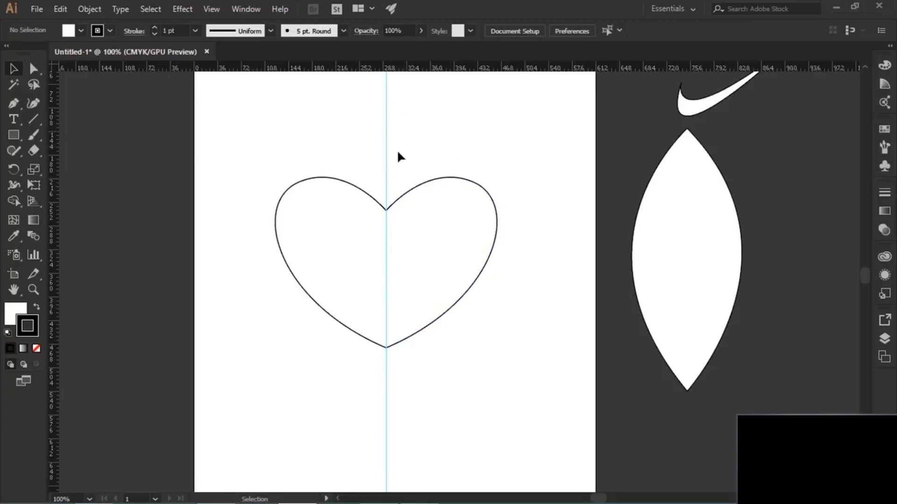
# Hide the guides on the artboard.
pyautogui.rightClick(451, 136)
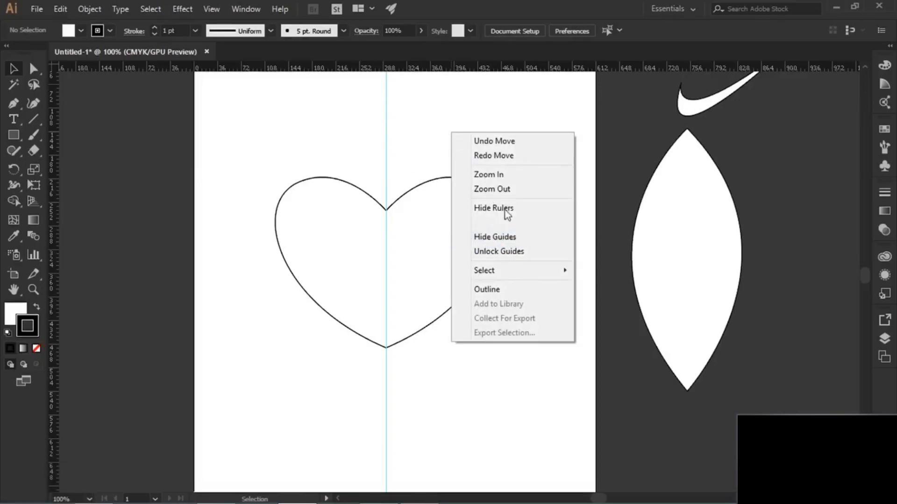
pyautogui.click(468, 106)
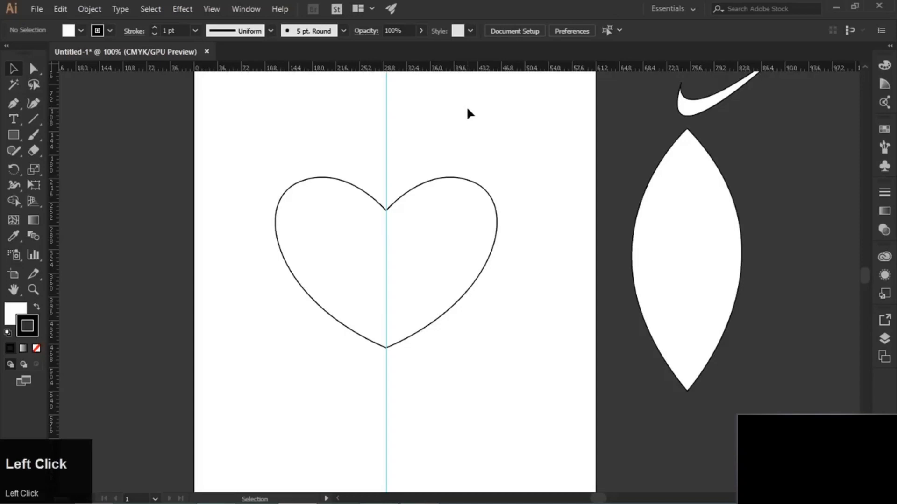
pyautogui.press('ctrl')
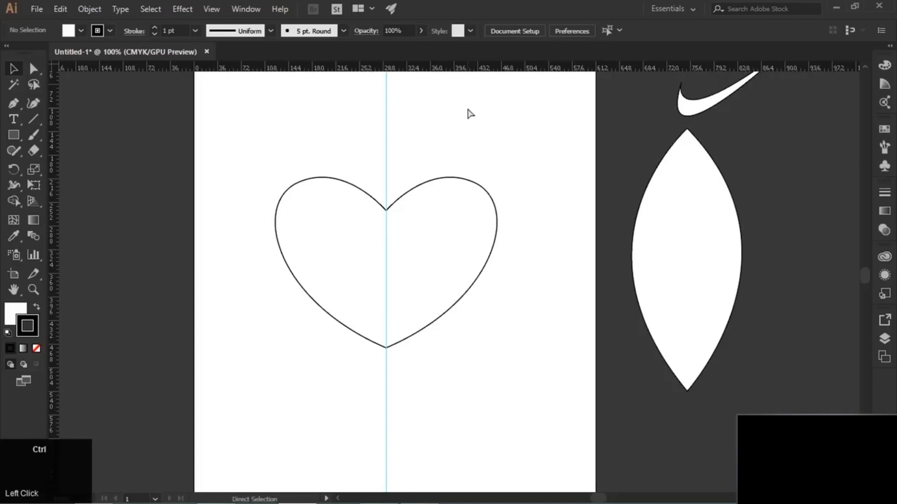
pyautogui.hotkey('ctrl', ';')
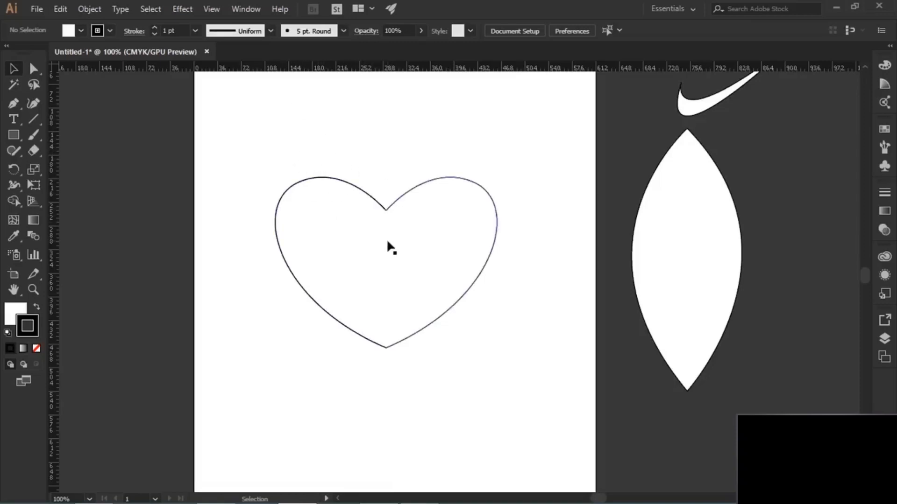
# Move the right heart half away from the left one, undo the move and clear the selection.
pyautogui.moveTo(424, 248); pyautogui.dragTo(467, 248)
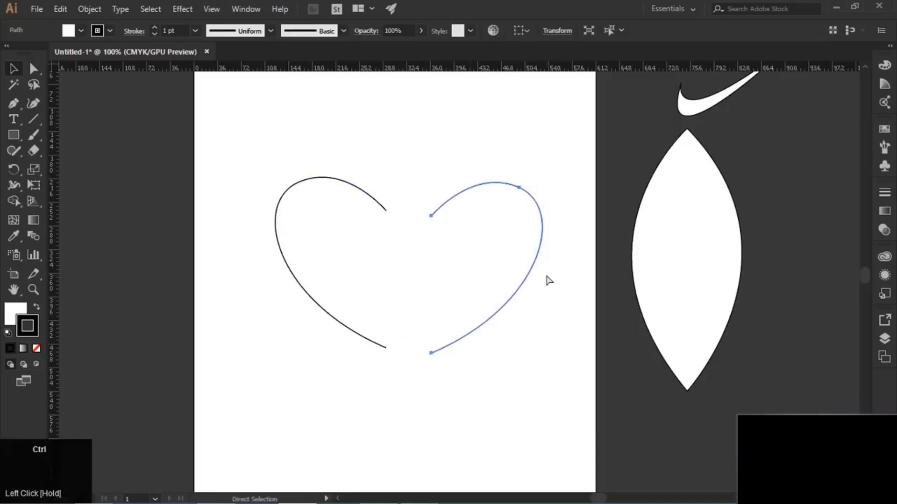
pyautogui.hotkey('ctrl', 'z')
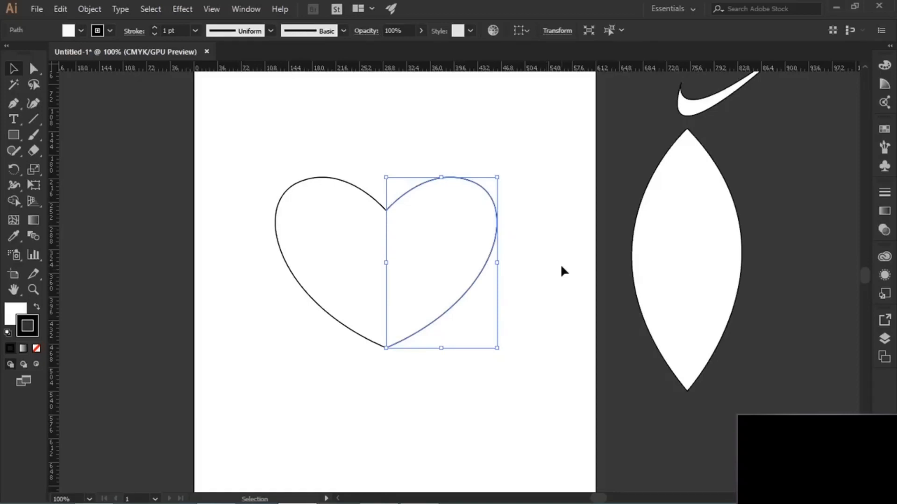
pyautogui.click(354, 154)
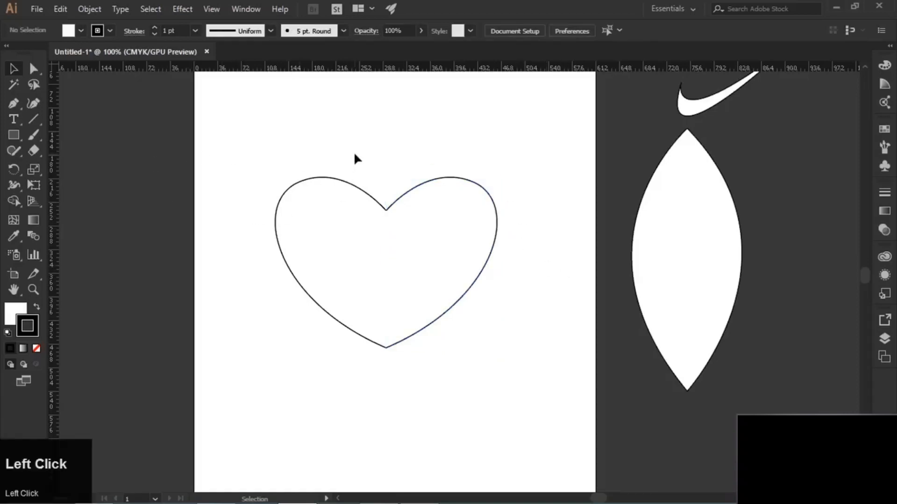
# Select the overlapping endpoints of both halves at the heart's upper notch with the Direct Selection tool.
pyautogui.click(33, 289)
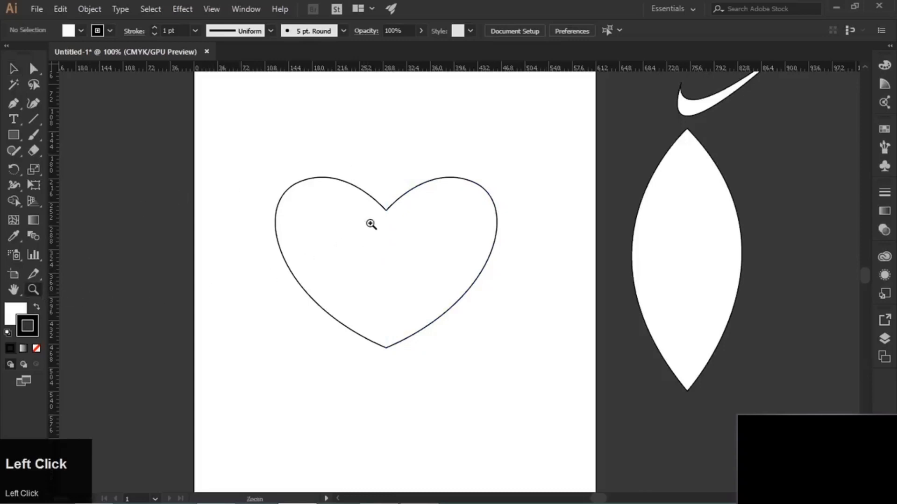
pyautogui.moveTo(367, 183); pyautogui.dragTo(684, 369)
pyautogui.click(34, 69)
pyautogui.moveTo(452, 278); pyautogui.dragTo(495, 374)
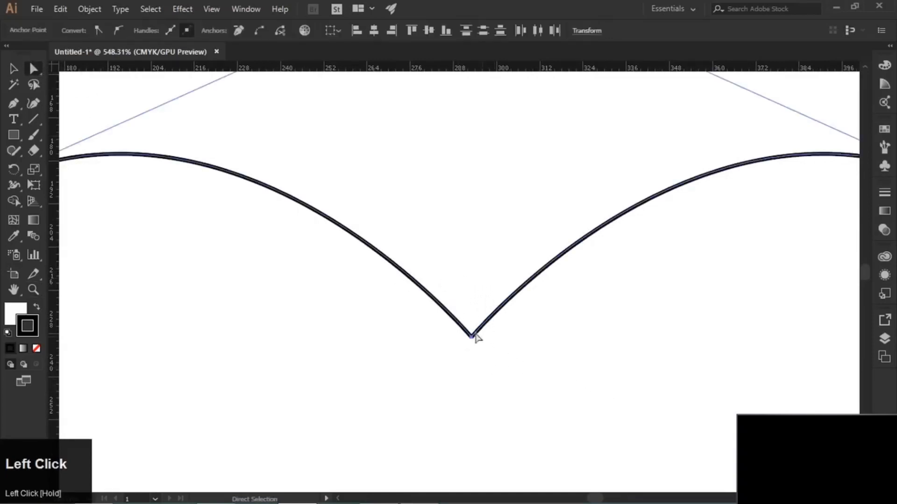
pyautogui.keyDown('alt'); pyautogui.scroll(-5, 381, 243); pyautogui.keyUp('alt')
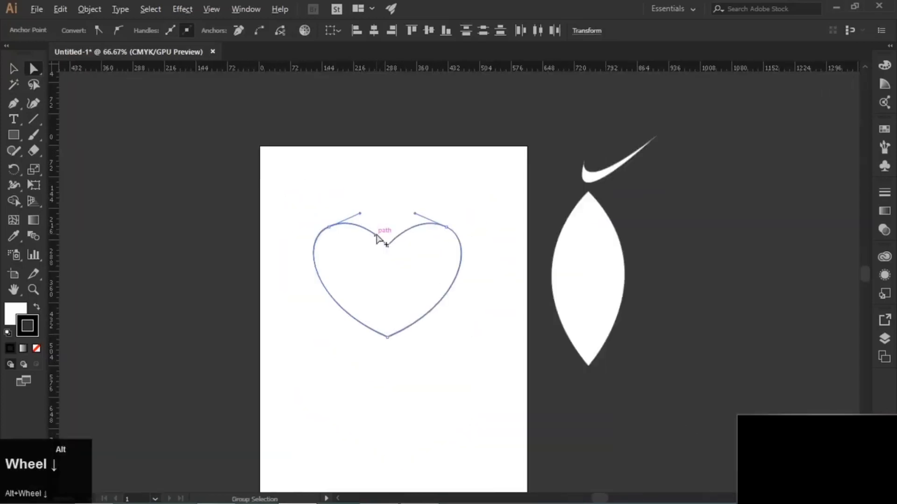
pyautogui.keyDown('alt'); pyautogui.scroll(2, 378, 240); pyautogui.keyUp('alt')
pyautogui.moveTo(446, 361); pyautogui.dragTo(414, 316)
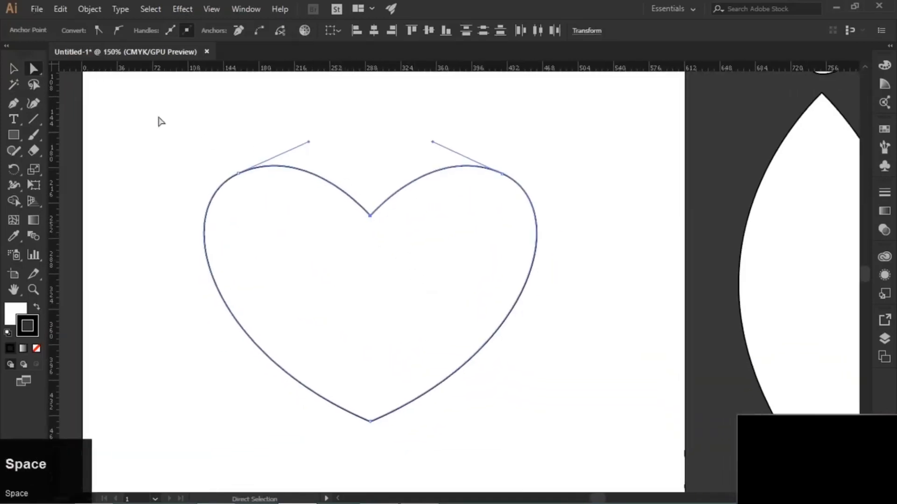
pyautogui.moveTo(357, 182); pyautogui.dragTo(387, 251)
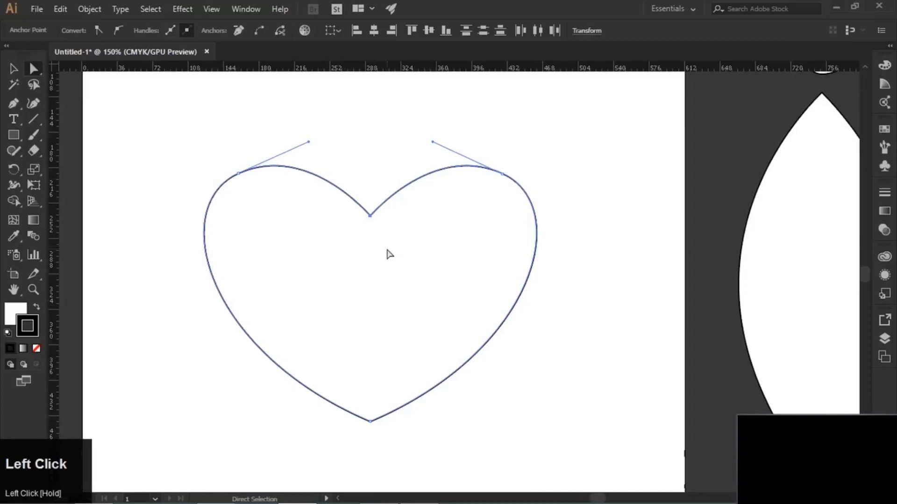
# Select both halves as whole paths, deselect them, and select only their upper notch endpoints with Direct Selection for comparison.
pyautogui.click(13, 69)
pyautogui.moveTo(344, 153); pyautogui.dragTo(390, 254)
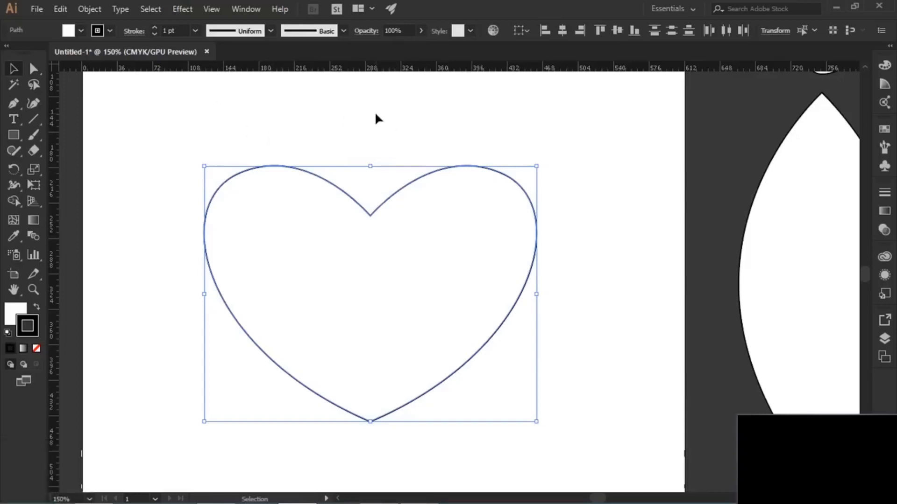
pyautogui.click(33, 69)
pyautogui.click(371, 163)
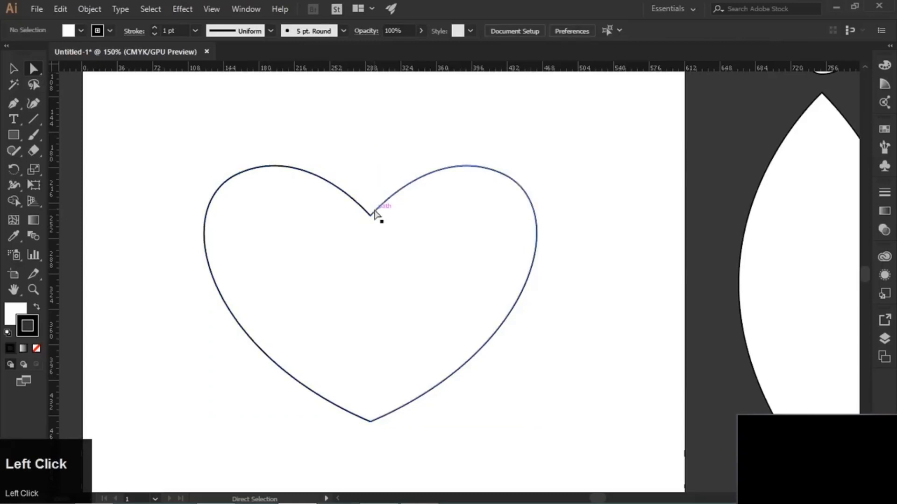
pyautogui.moveTo(354, 167); pyautogui.dragTo(381, 250)
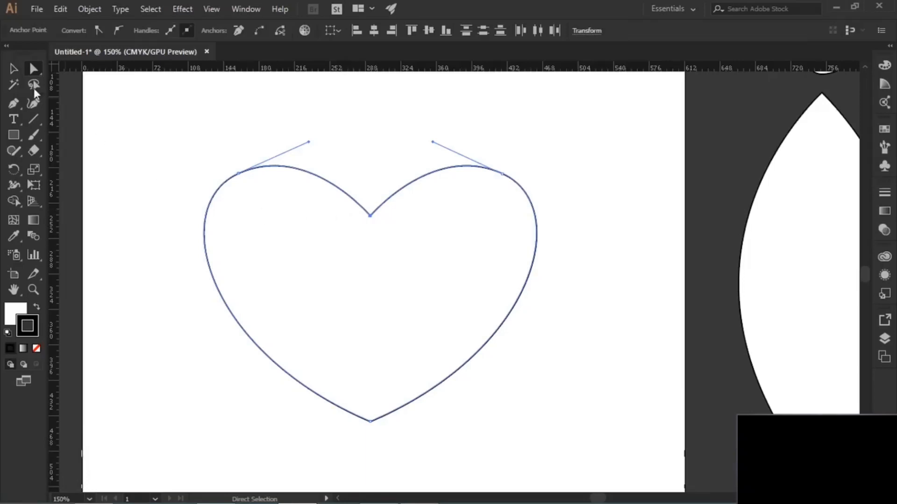
# Move both heart halves together to the artboard's right edge, clearing the middle of the artboard.
pyautogui.click(15, 69)
pyautogui.moveTo(240, 116); pyautogui.dragTo(681, 145)
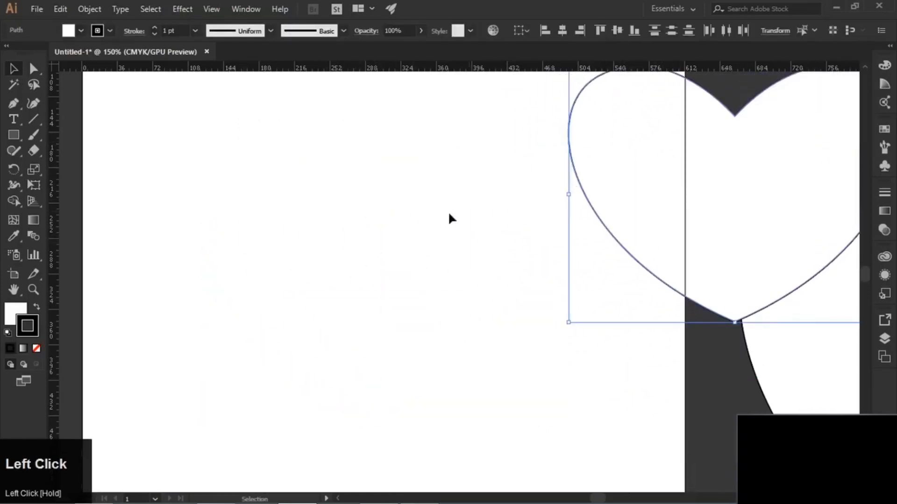
pyautogui.click(146, 198)
# Draw two separate diagonal line segments forming an open-topped peak, the right one about 139 pt wide and 151 pt high.
pyautogui.press('\\')
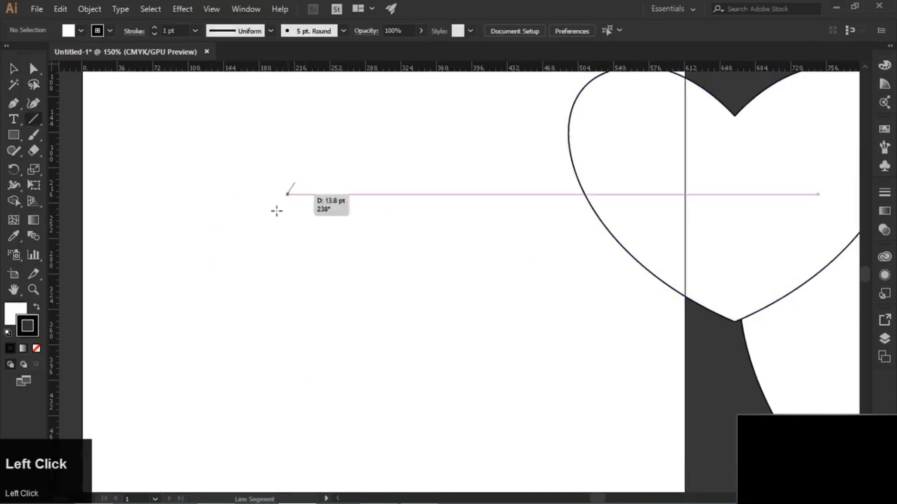
pyautogui.moveTo(296, 182); pyautogui.dragTo(203, 303)
pyautogui.moveTo(360, 172); pyautogui.dragTo(497, 321)
# Join the upper endpoints of the two lines twice to demonstrate the connecting segment, undoing the join each time.
pyautogui.click(34, 68)
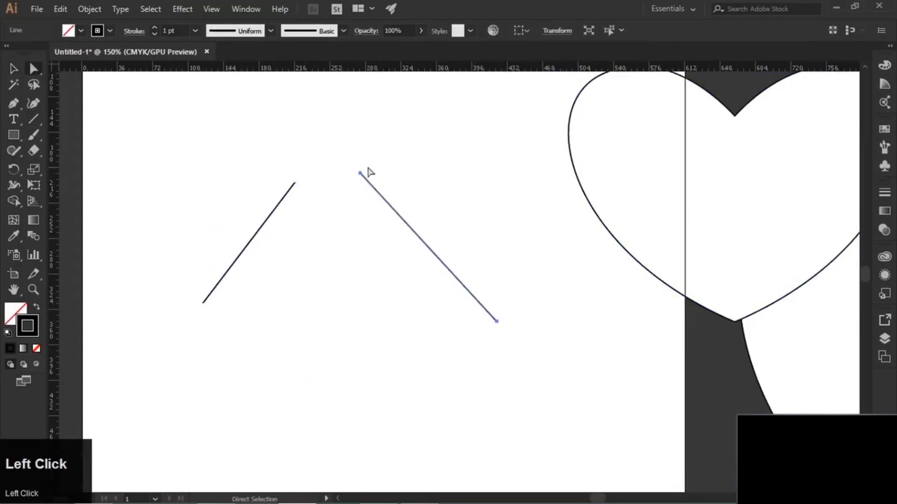
pyautogui.moveTo(256, 125); pyautogui.dragTo(423, 212)
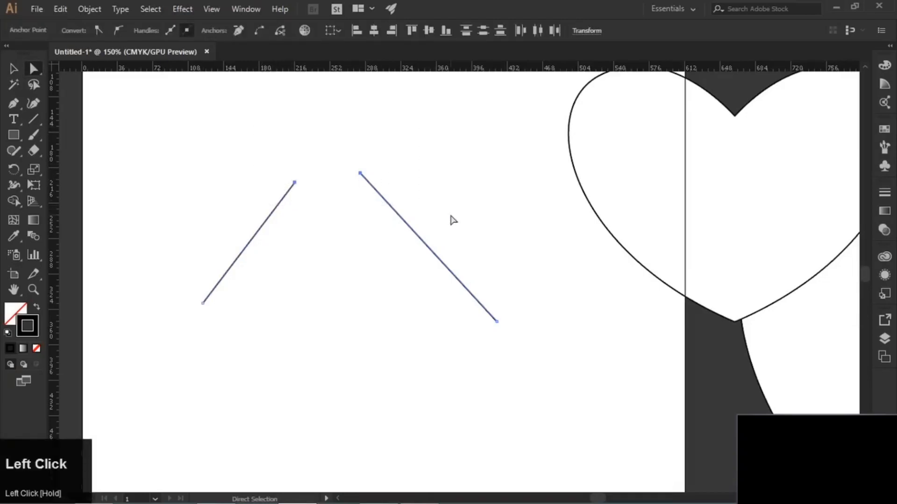
pyautogui.rightClick(409, 154)
pyautogui.click(425, 247)
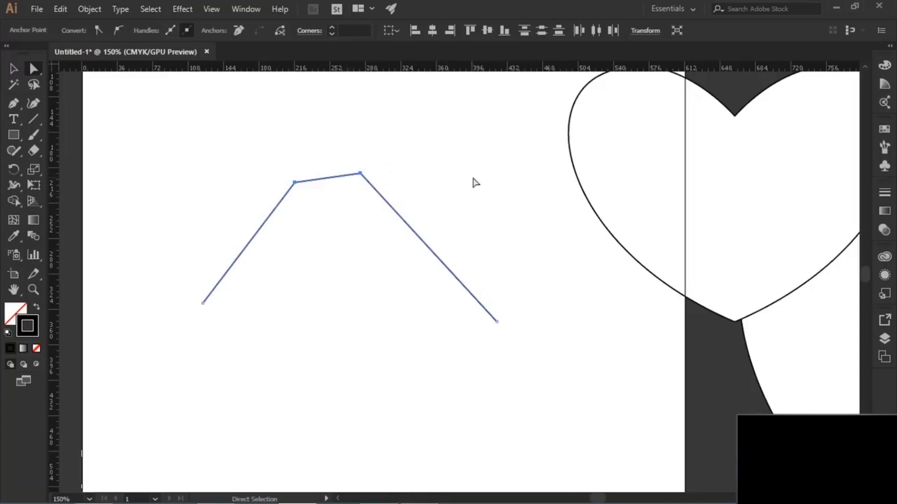
pyautogui.keyDown('ctrl'); pyautogui.click(434, 210); pyautogui.keyUp('ctrl')
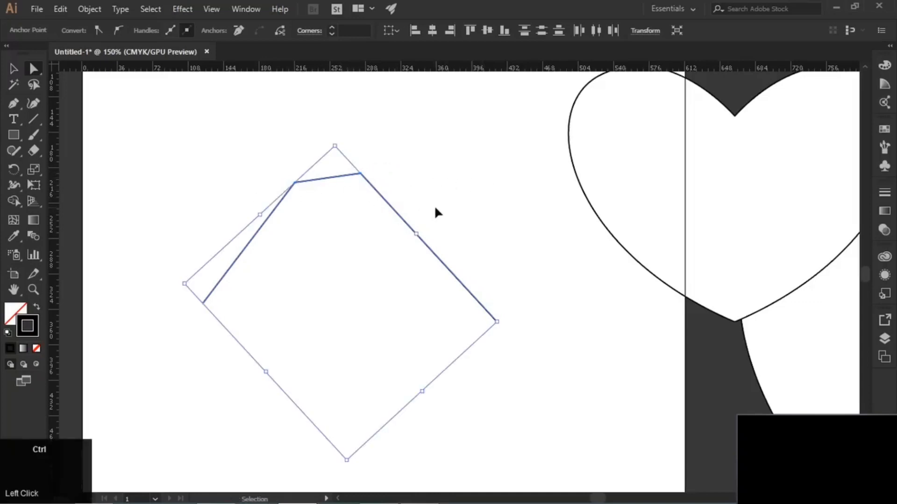
pyautogui.hotkey('ctrl', 'z')
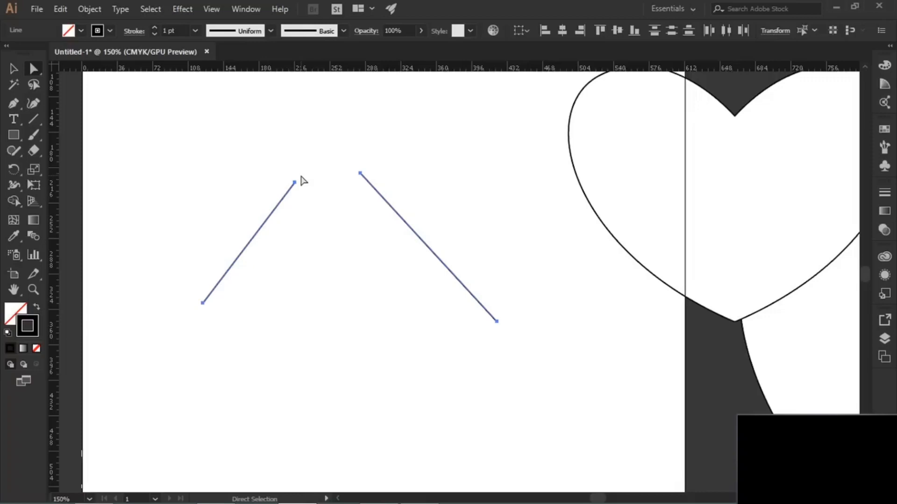
pyautogui.moveTo(246, 137); pyautogui.dragTo(377, 189)
pyautogui.rightClick(391, 169)
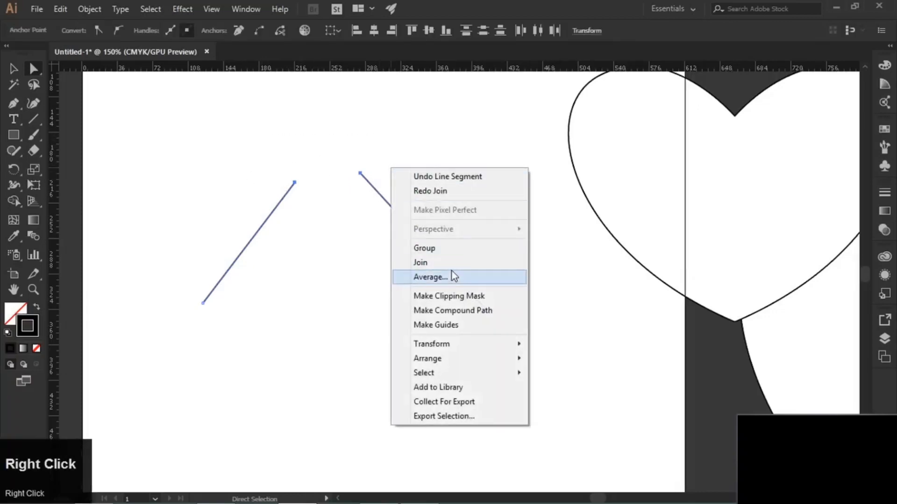
pyautogui.click(452, 263)
pyautogui.hotkey('ctrl', 'z')
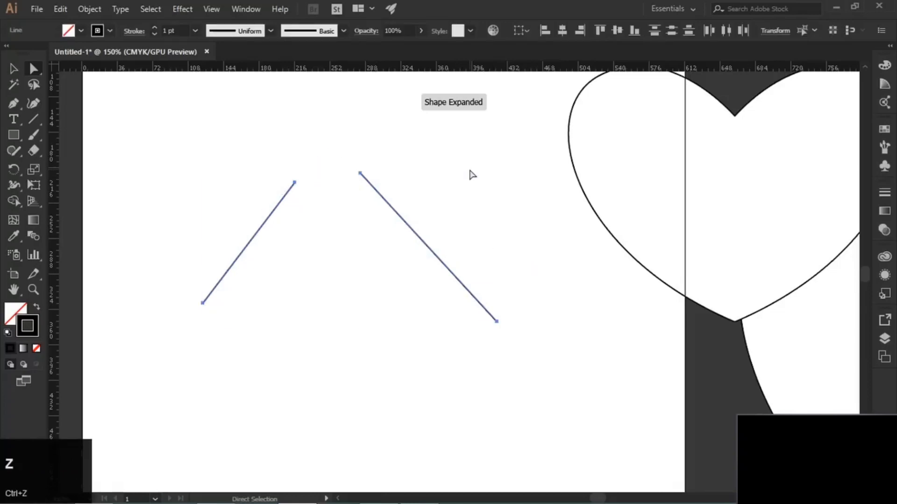
pyautogui.click(410, 179)
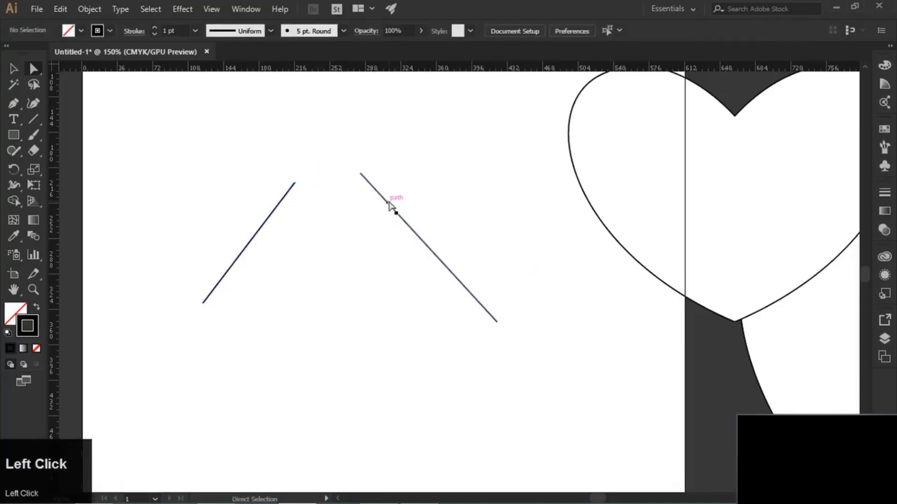
# Move the right line until its upper end nearly touches the left line's upper end, and join these two endpoints.
pyautogui.moveTo(386, 202); pyautogui.dragTo(323, 217)
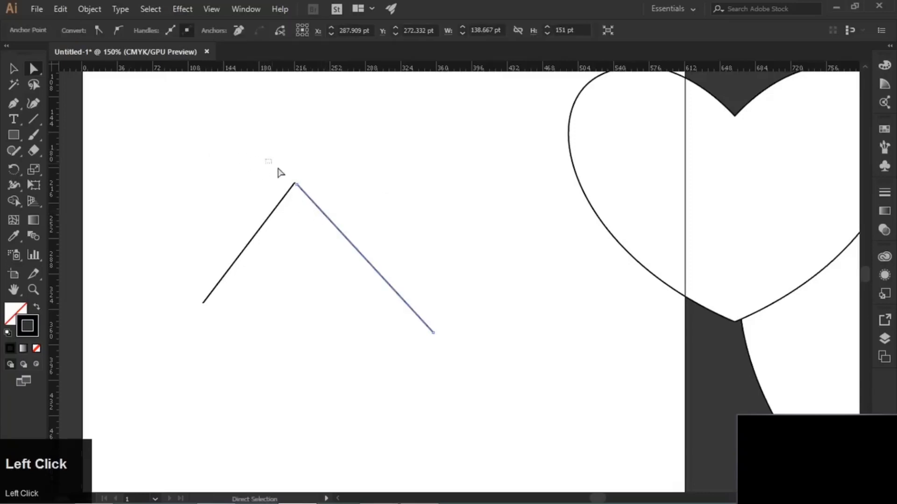
pyautogui.moveTo(262, 164); pyautogui.dragTo(332, 201)
pyautogui.rightClick(334, 174)
pyautogui.click(385, 268)
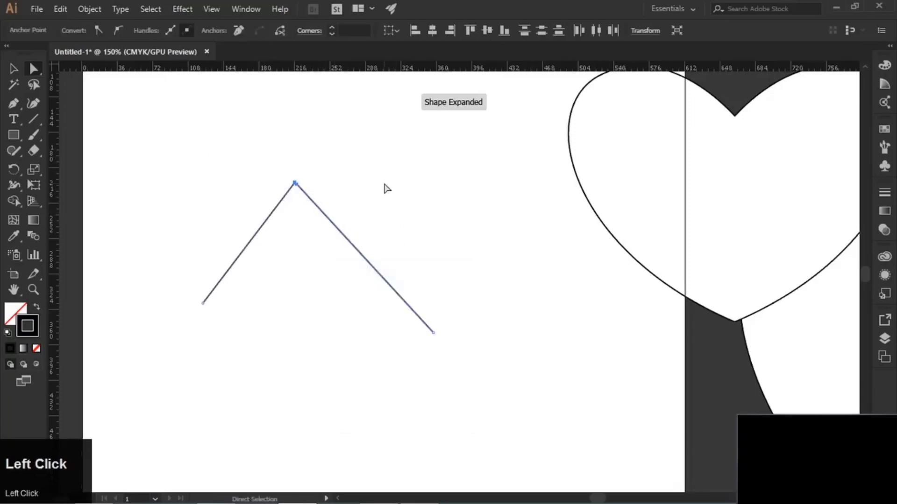
pyautogui.click(355, 180)
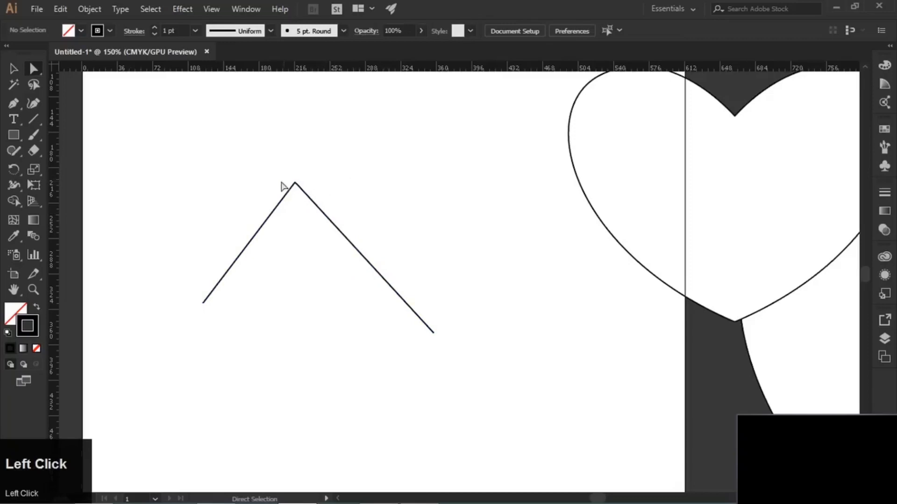
# Spread the two peak anchors apart at high magnification to expose the connecting segment, and undo both moves and the join.
pyautogui.scroll(2, 287, 184)
pyautogui.scroll(10, 308, 196)
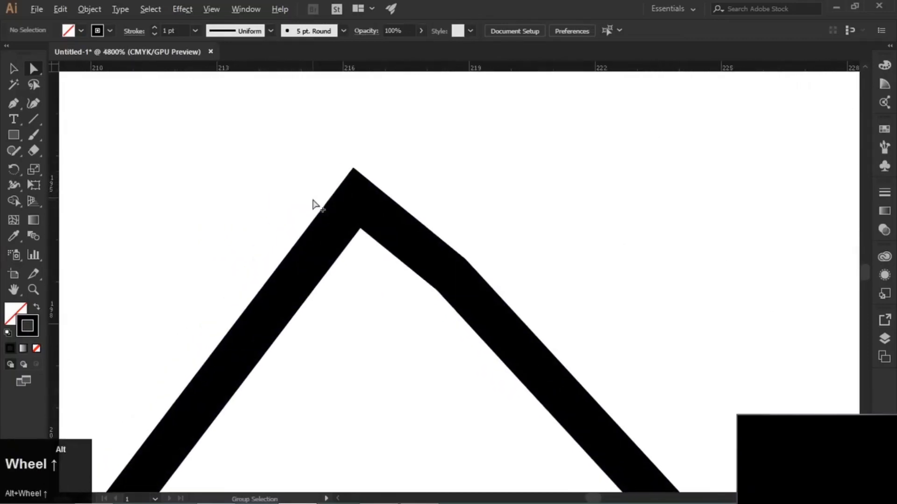
pyautogui.scroll(-3, 398, 197)
pyautogui.moveTo(472, 135); pyautogui.dragTo(507, 252)
pyautogui.moveTo(483, 212); pyautogui.dragTo(570, 182)
pyautogui.moveTo(394, 135); pyautogui.dragTo(337, 148)
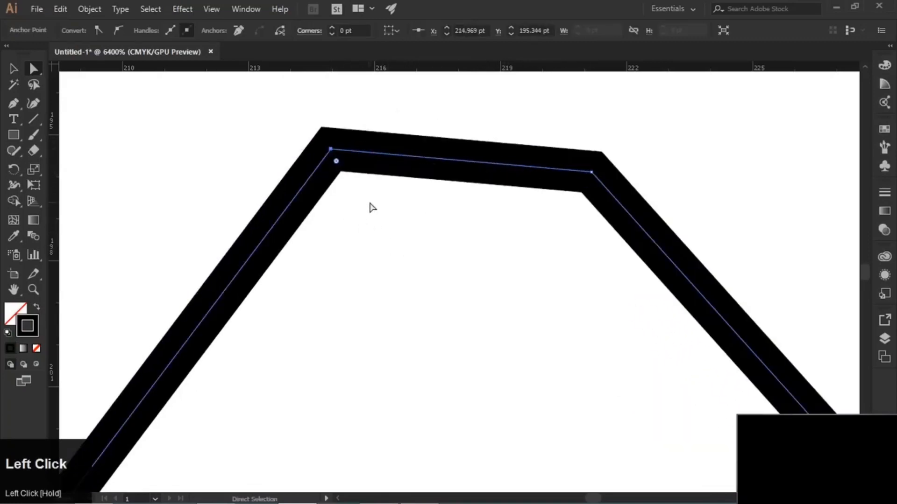
pyautogui.hotkey('ctrl', 'z')
pyautogui.hotkey('ctrl', 'z')
pyautogui.hotkey('ctrl', 'z')
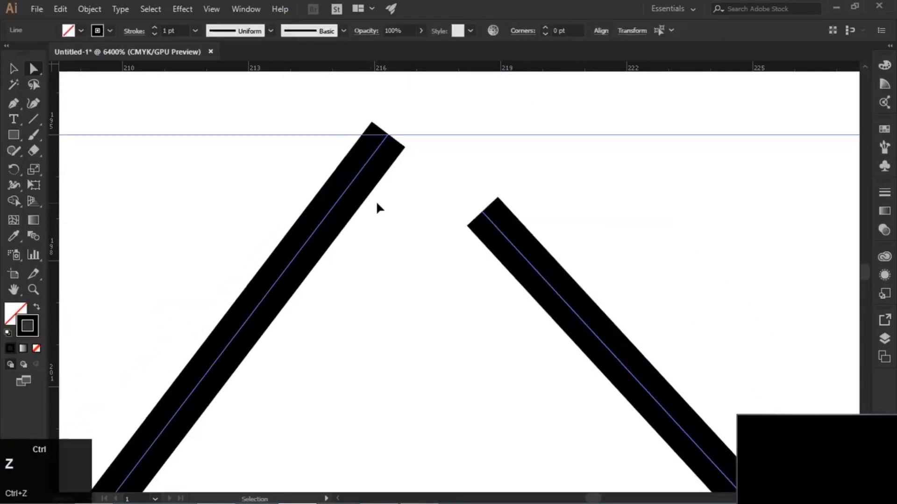
# Move the right line up and left until its upper end nearly touches the left line's upper end.
pyautogui.scroll(-8, 360, 184)
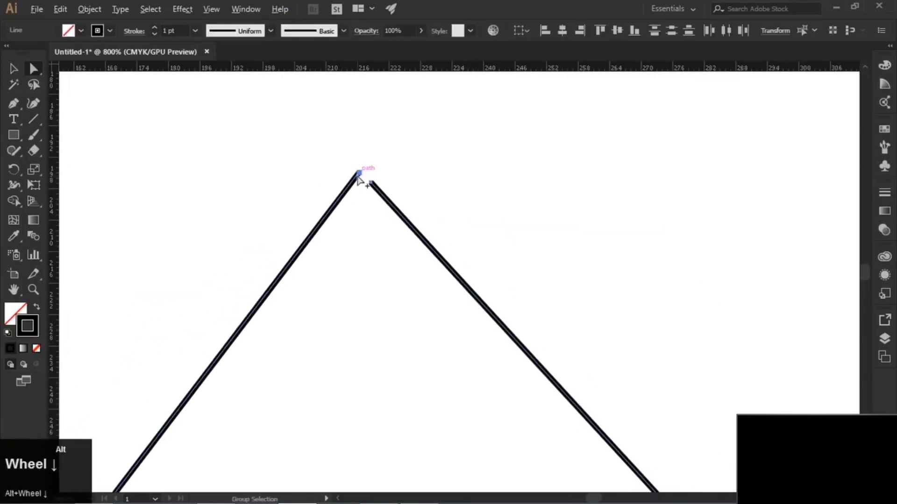
pyautogui.scroll(6, 359, 180)
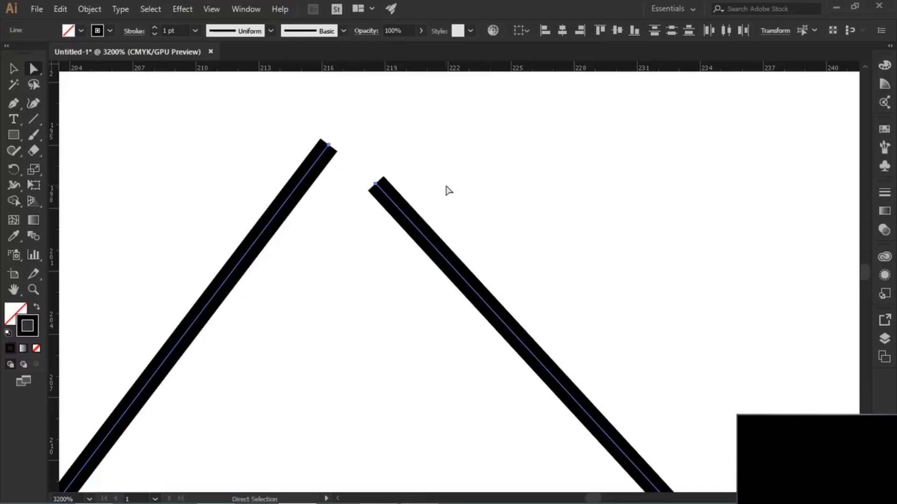
pyautogui.click(487, 172)
pyautogui.moveTo(434, 250); pyautogui.dragTo(397, 214)
# Select the upper end anchors of both lines and average their positions on both axes.
pyautogui.click(270, 100)
pyautogui.moveTo(271, 99); pyautogui.dragTo(414, 209)
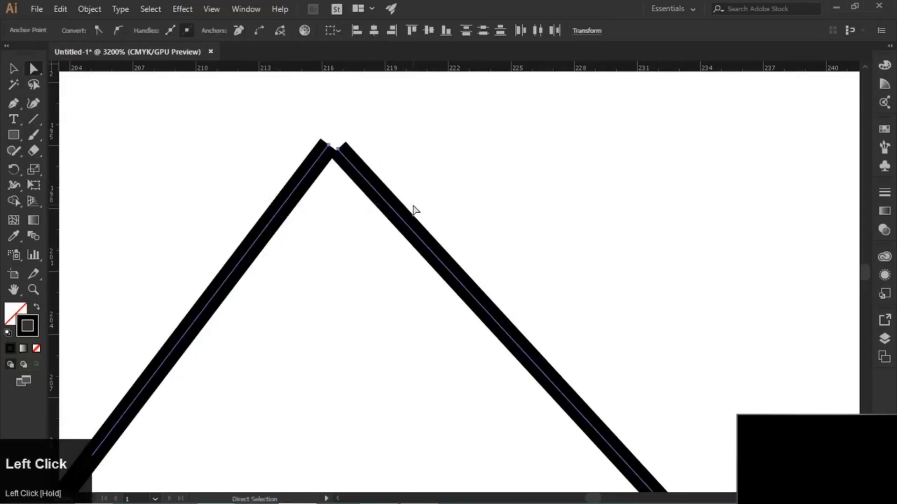
pyautogui.rightClick(414, 145)
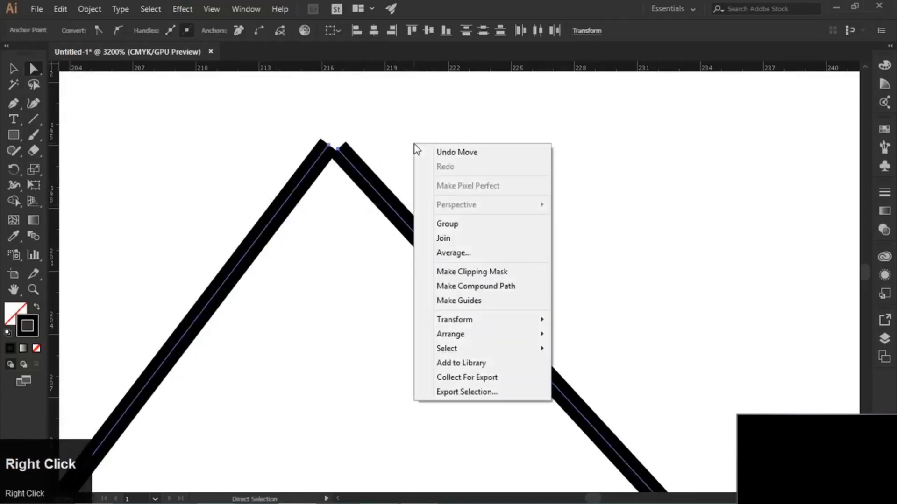
pyautogui.click(489, 256)
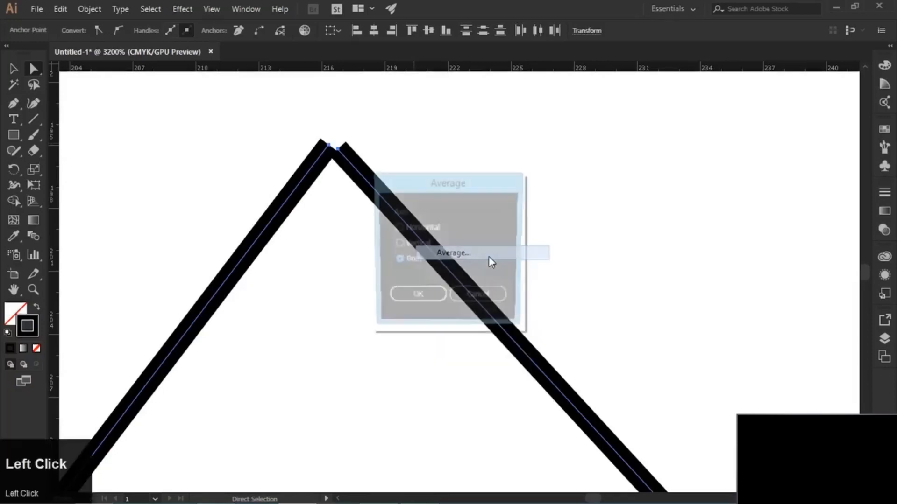
pyautogui.moveTo(447, 190); pyautogui.dragTo(492, 111)
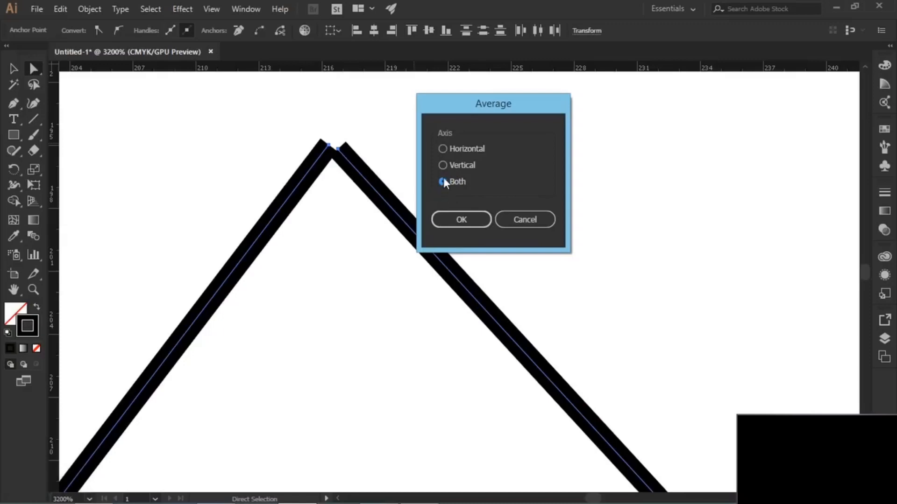
pyautogui.click(454, 223)
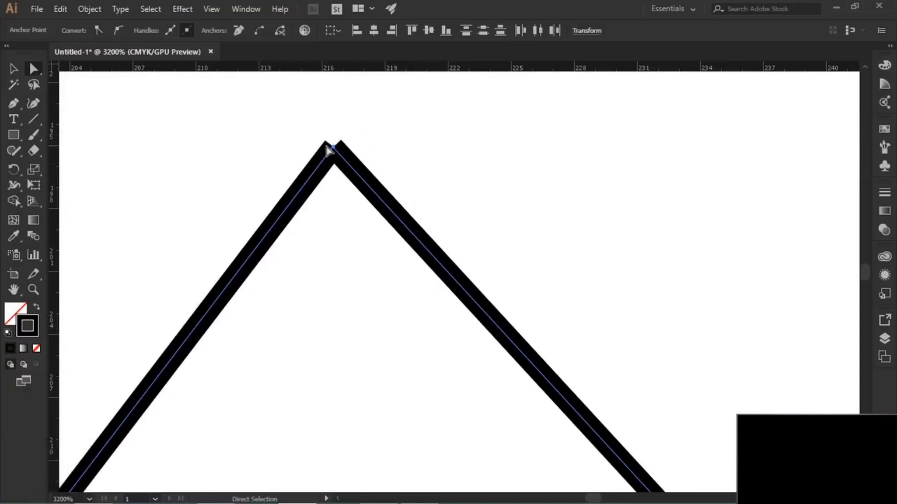
# Join the two coincident peak anchors and shift the joined peak slightly downward.
pyautogui.rightClick(427, 117)
pyautogui.click(474, 214)
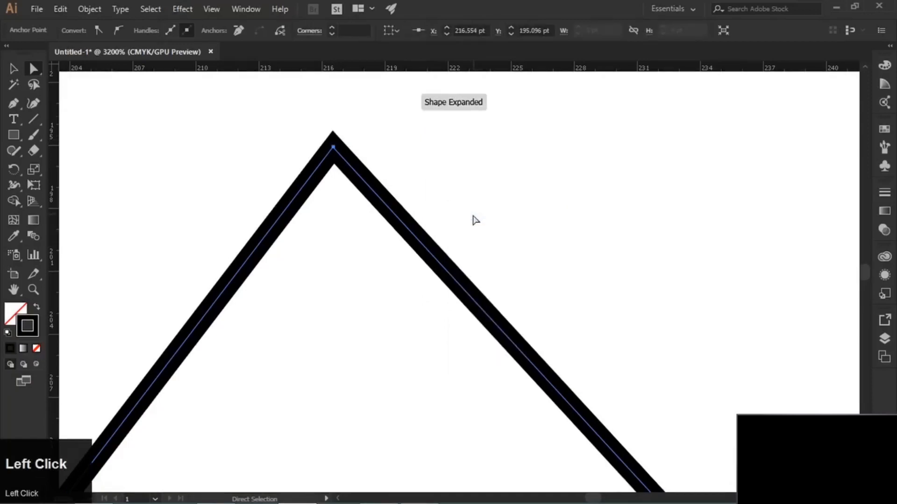
pyautogui.click(372, 149)
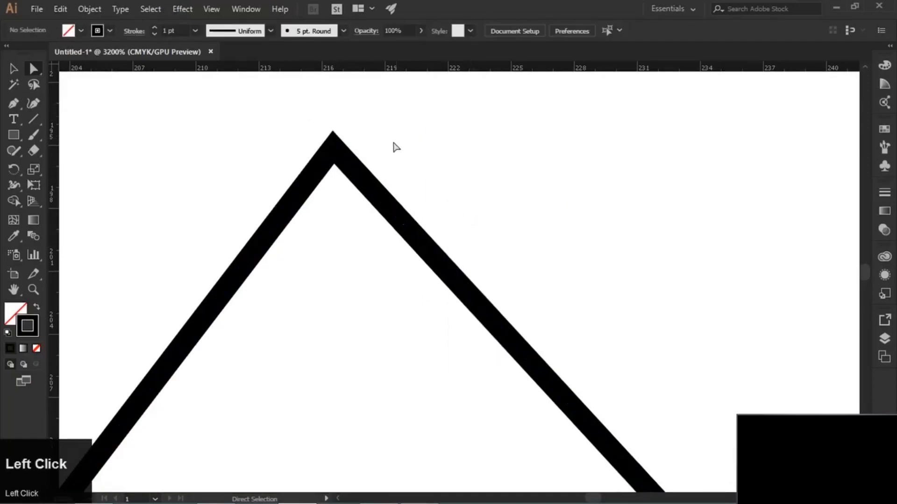
pyautogui.moveTo(333, 150)
pyautogui.mouseDown()
pyautogui.moveTo(409, 152)
pyautogui.moveTo(332, 159)
pyautogui.mouseUp()
pyautogui.click(427, 165)
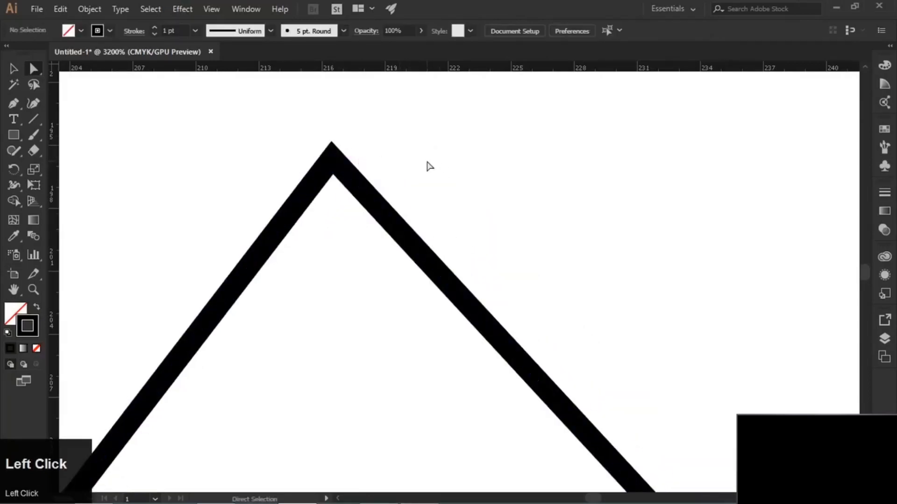
# Delete the whole two-line peak from the artboard.
pyautogui.scroll(-6, 427, 164)
pyautogui.scroll(-3, 427, 165)
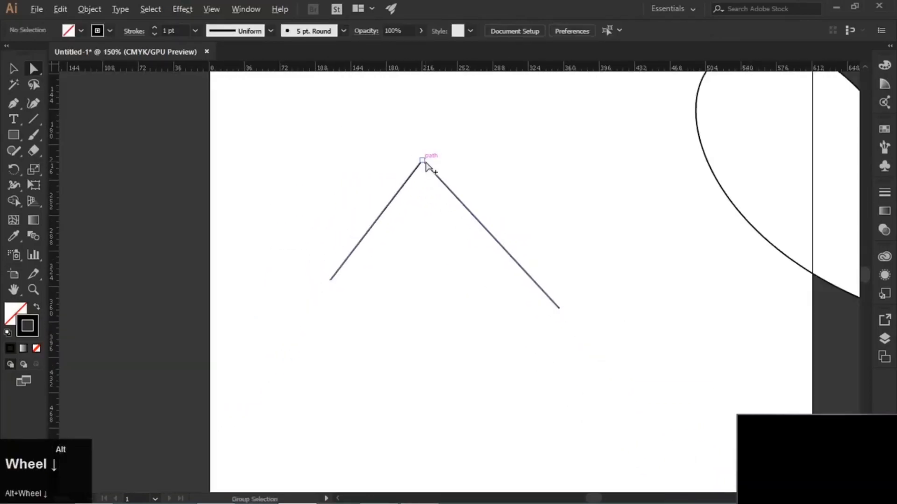
pyautogui.moveTo(300, 121); pyautogui.dragTo(605, 376)
pyautogui.press('BackSpace')
# Draw an open three-segment Pen path about 286 pt high, bulging left and ending lower right near the page's middle.
pyautogui.click(13, 102)
pyautogui.click(325, 154)
pyautogui.click(277, 244)
pyautogui.click(346, 366)
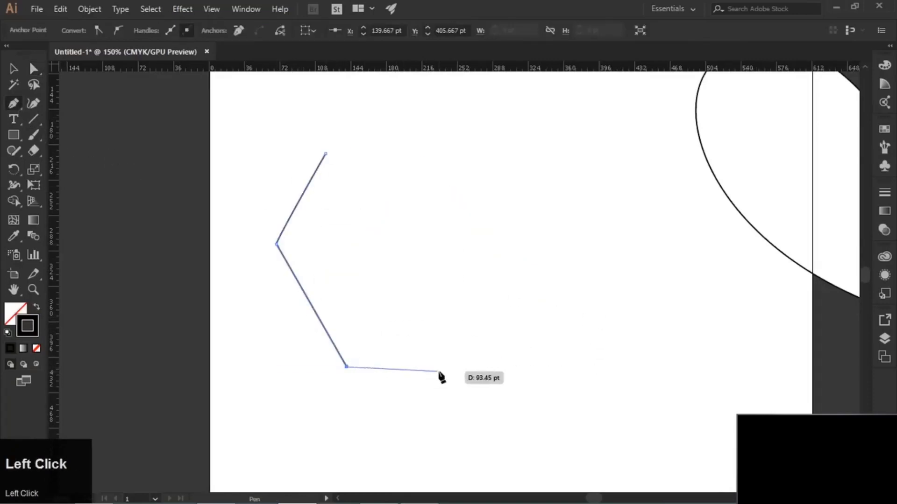
pyautogui.click(437, 435)
# Copy the zigzag path to its right, reflect the copy on the vertical axis, and align its lower end with the original's.
pyautogui.click(14, 69)
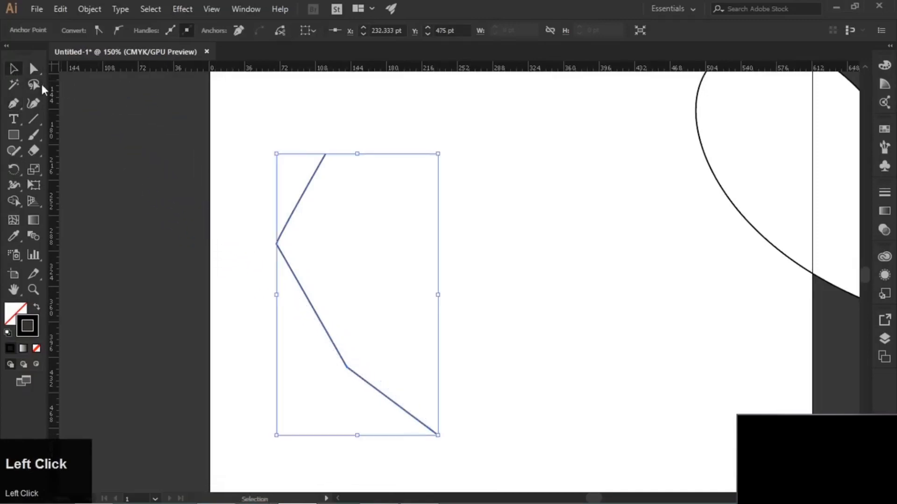
pyautogui.click(372, 234)
pyautogui.moveTo(310, 304); pyautogui.dragTo(464, 306)
pyautogui.rightClick(466, 305)
pyautogui.moveTo(533, 221); pyautogui.dragTo(660, 271)
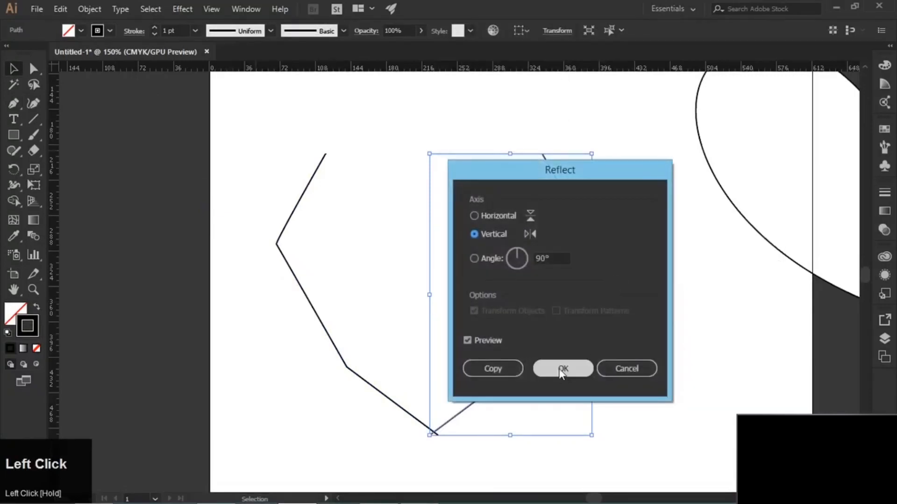
pyautogui.click(563, 367)
pyautogui.click(563, 353)
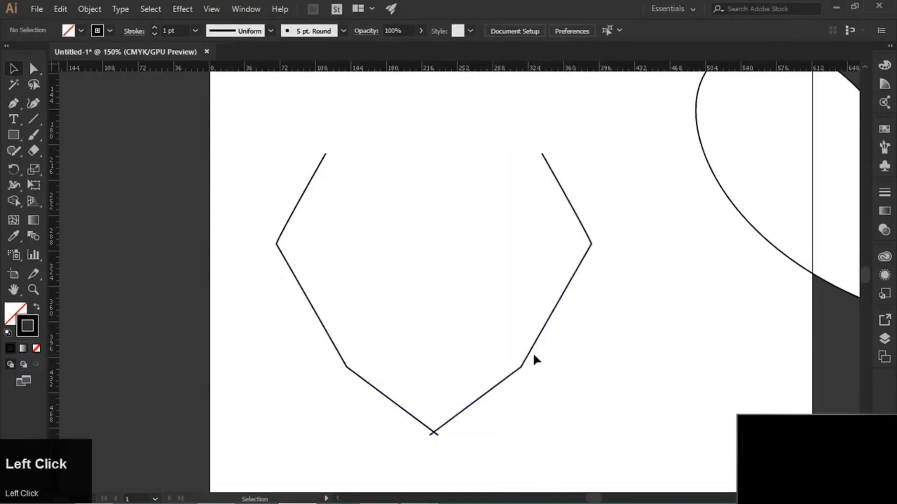
pyautogui.moveTo(534, 356)
pyautogui.mouseDown()
pyautogui.moveTo(547, 352)
pyautogui.moveTo(538, 354)
pyautogui.mouseUp()
pyautogui.click(420, 441)
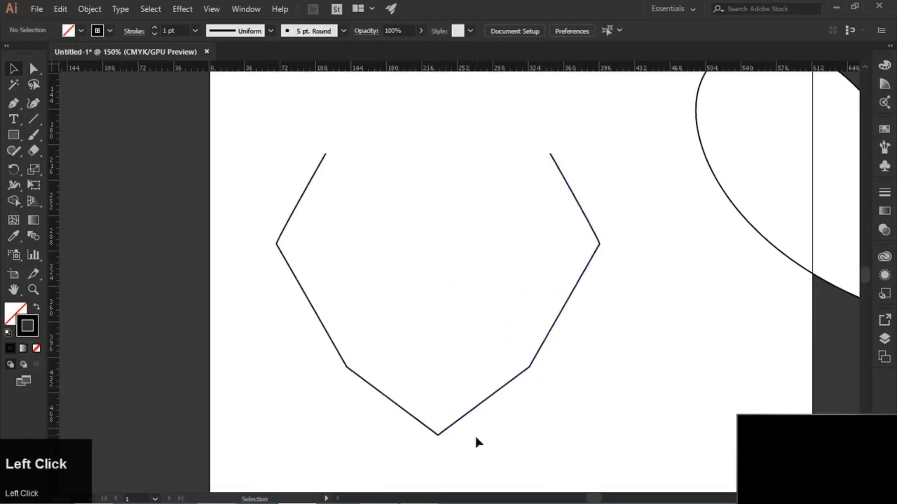
# Try averaging the two complete zigzag paths on both axes, and undo the average.
pyautogui.moveTo(473, 438); pyautogui.dragTo(425, 326)
pyautogui.moveTo(461, 365); pyautogui.dragTo(322, 248)
pyautogui.moveTo(448, 289); pyautogui.dragTo(467, 364)
pyautogui.rightClick(441, 347)
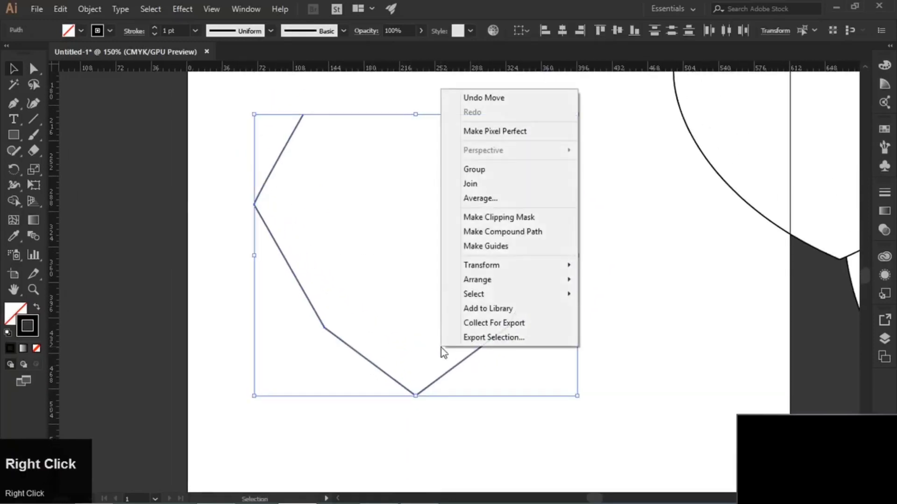
pyautogui.click(505, 197)
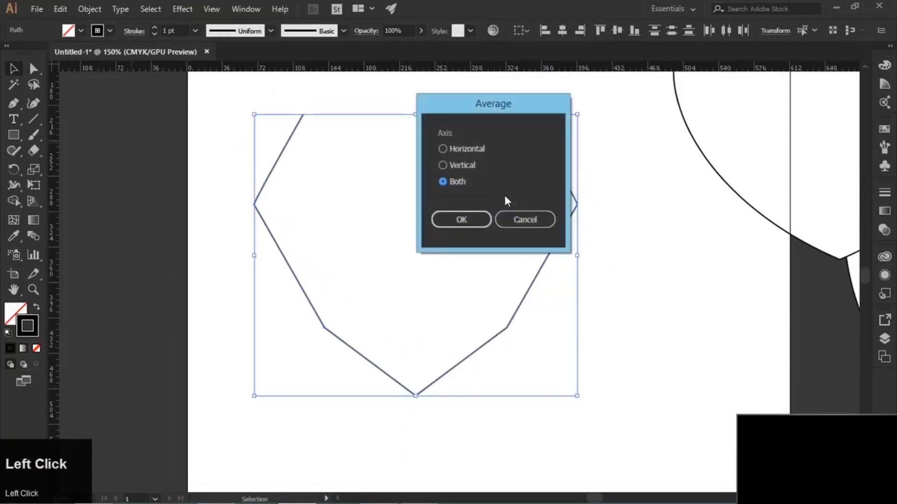
pyautogui.click(459, 221)
pyautogui.click(527, 308)
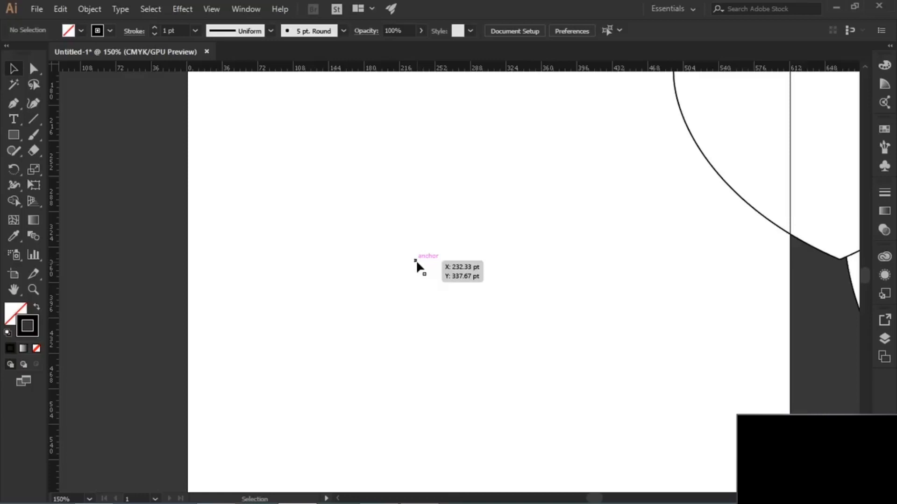
pyautogui.hotkey('ctrl', 'z')
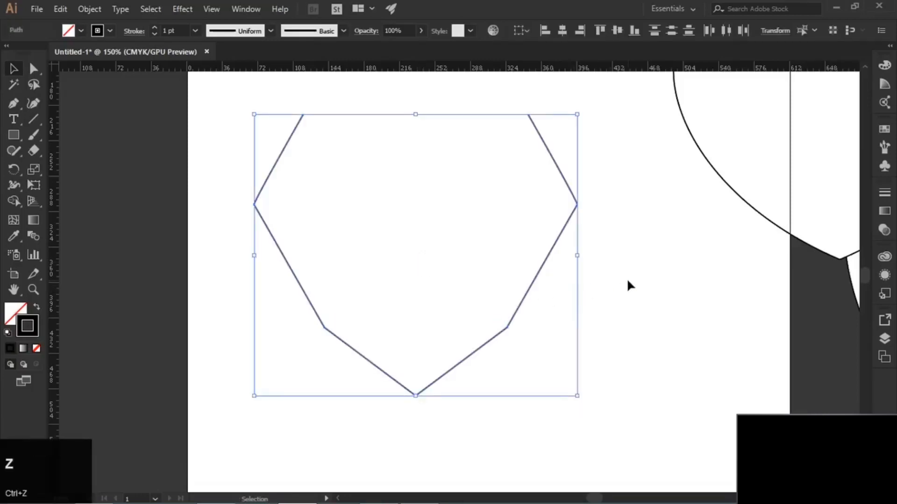
# Select only the two lower end anchors of the mirrored paths, average them on both axes, and join them.
pyautogui.click(34, 69)
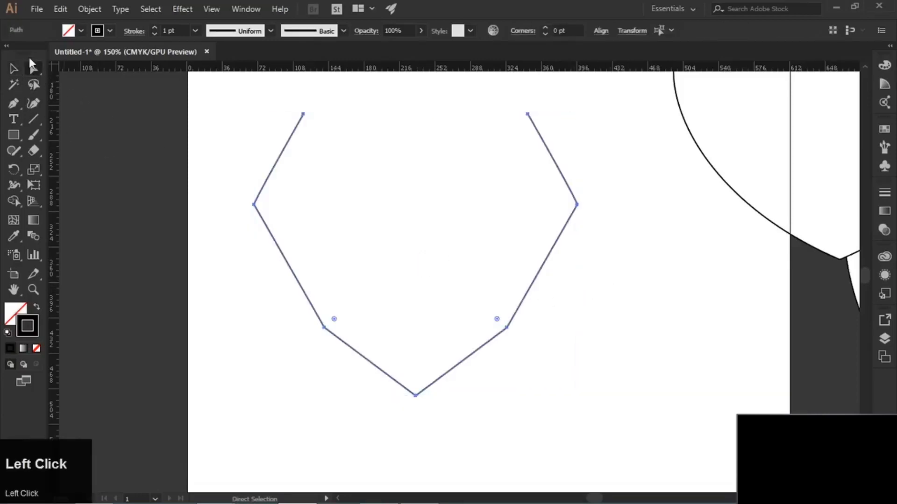
pyautogui.moveTo(475, 426); pyautogui.dragTo(380, 373)
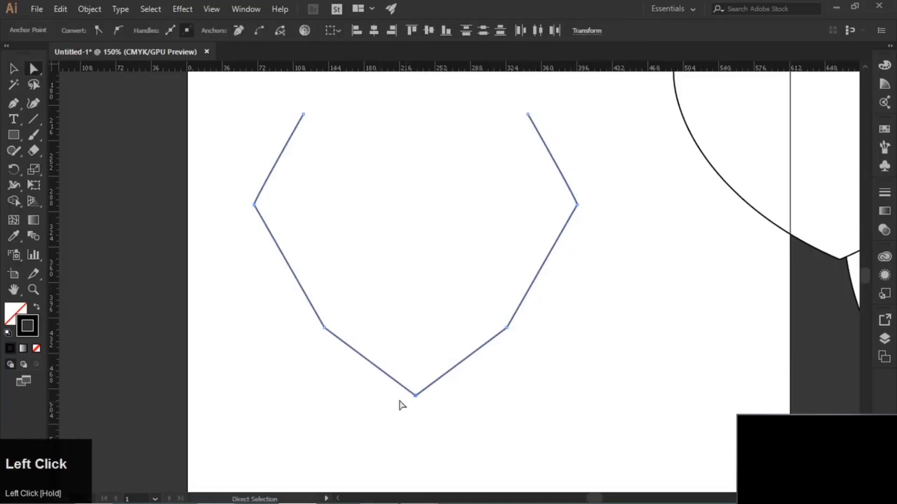
pyautogui.rightClick(467, 402)
pyautogui.click(525, 243)
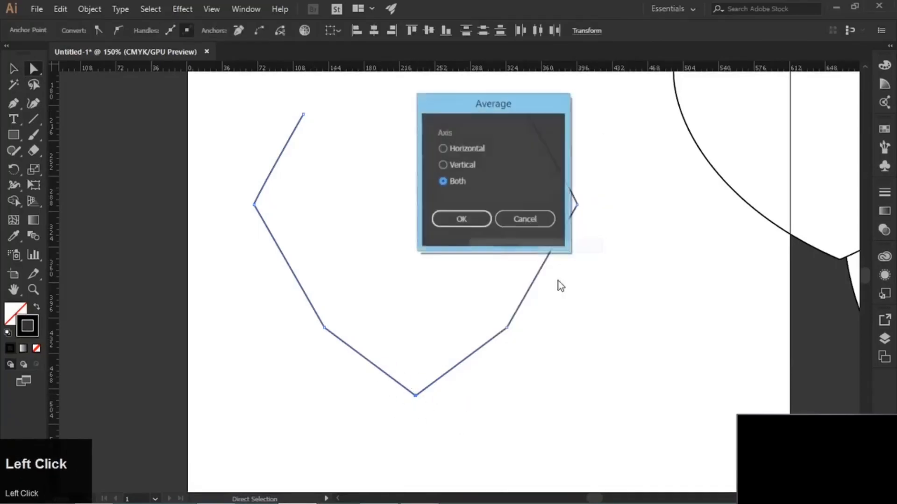
pyautogui.click(468, 220)
pyautogui.rightClick(486, 384)
pyautogui.click(536, 223)
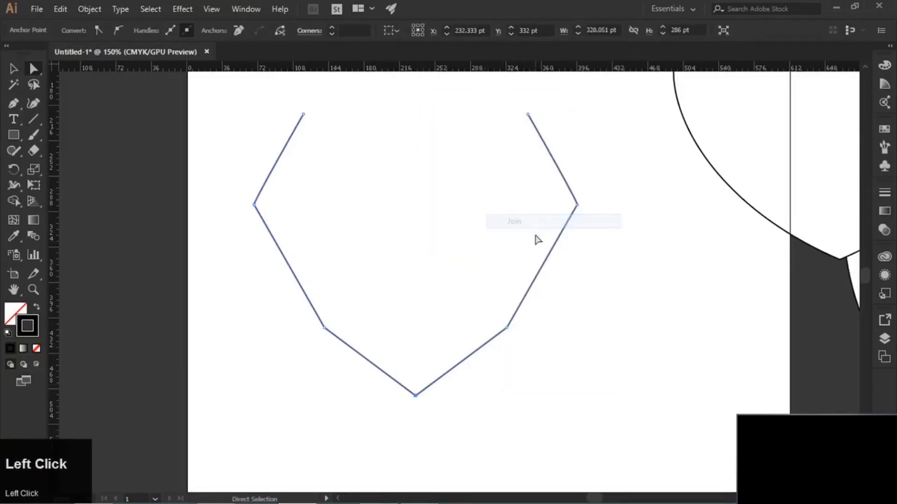
# Pull the joined bottom anchor down and left to test the connection, and undo the changes.
pyautogui.click(564, 406)
pyautogui.moveTo(414, 398); pyautogui.dragTo(401, 429)
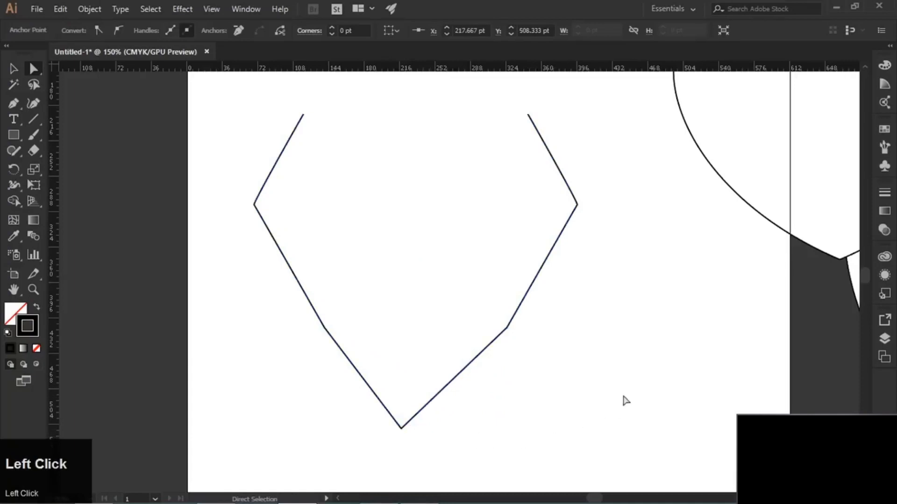
pyautogui.keyDown('ctrl'); pyautogui.click(630, 371); pyautogui.keyUp('ctrl')
pyautogui.hotkey('ctrl', 'z')
pyautogui.hotkey('ctrl', 'z')
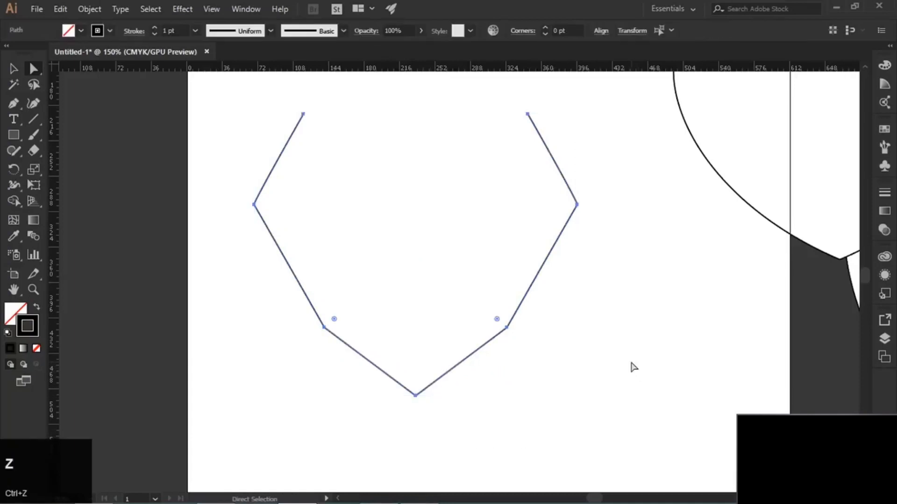
# Delete the mirrored zigzag paths and move both heart halves together onto the artboard.
pyautogui.press('BackSpace')
pyautogui.press('v')
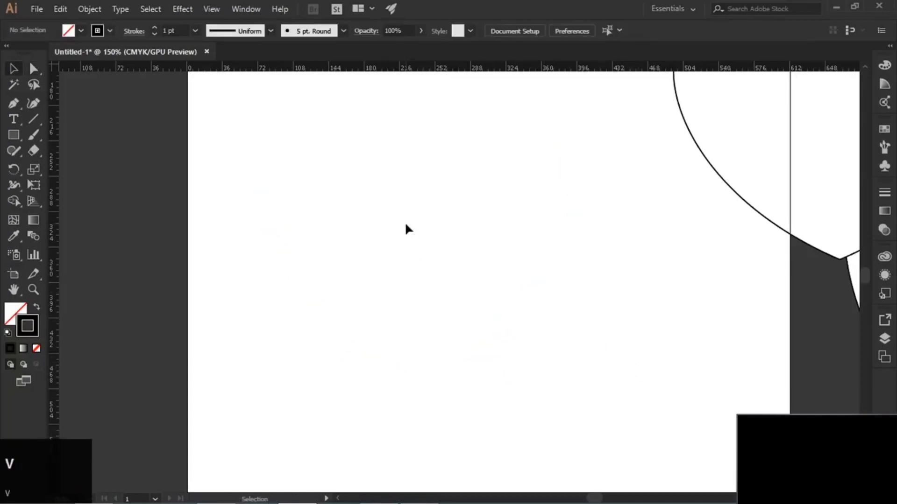
pyautogui.keyDown('alt'); pyautogui.scroll(-2, 404, 221); pyautogui.keyUp('alt')
pyautogui.moveTo(571, 183); pyautogui.dragTo(364, 229)
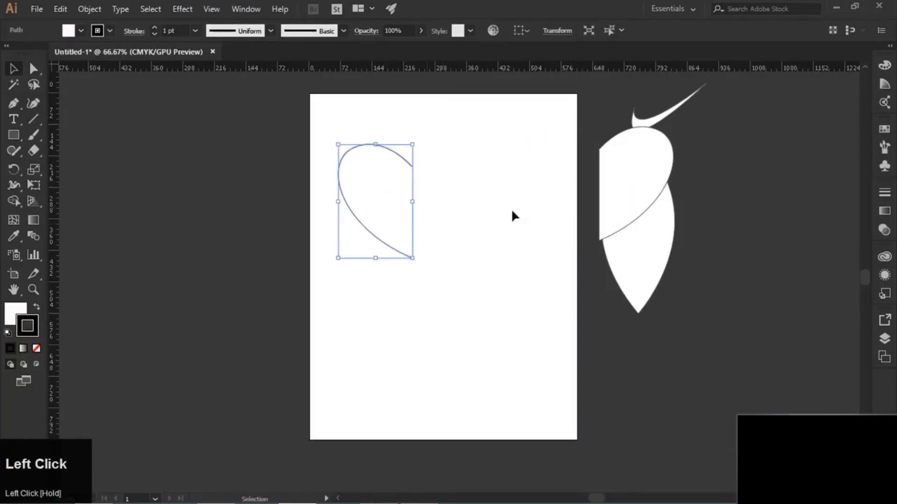
pyautogui.hotkey('ctrl', 'z')
pyautogui.moveTo(631, 150); pyautogui.dragTo(463, 214)
# Select the two overlapping anchors at the heart's upper notch and average them on both axes.
pyautogui.hotkey('ctrl', 'space')
pyautogui.moveTo(403, 181); pyautogui.dragTo(654, 387)
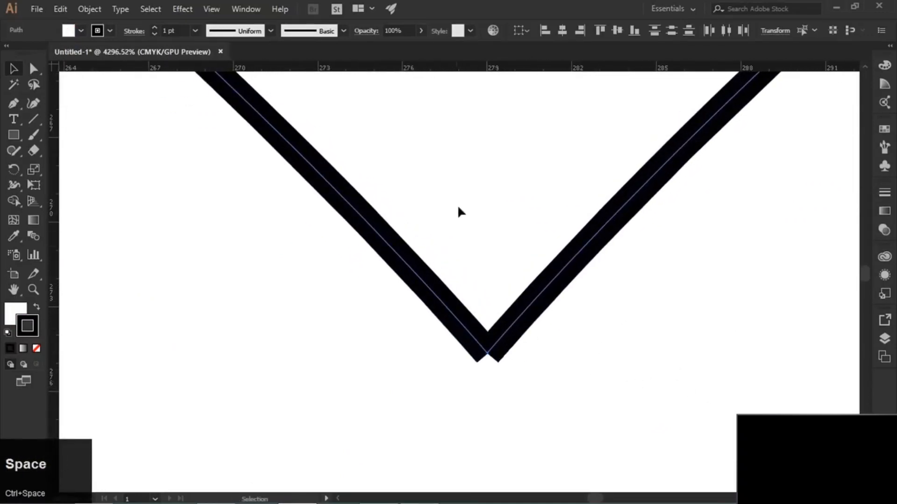
pyautogui.click(470, 209)
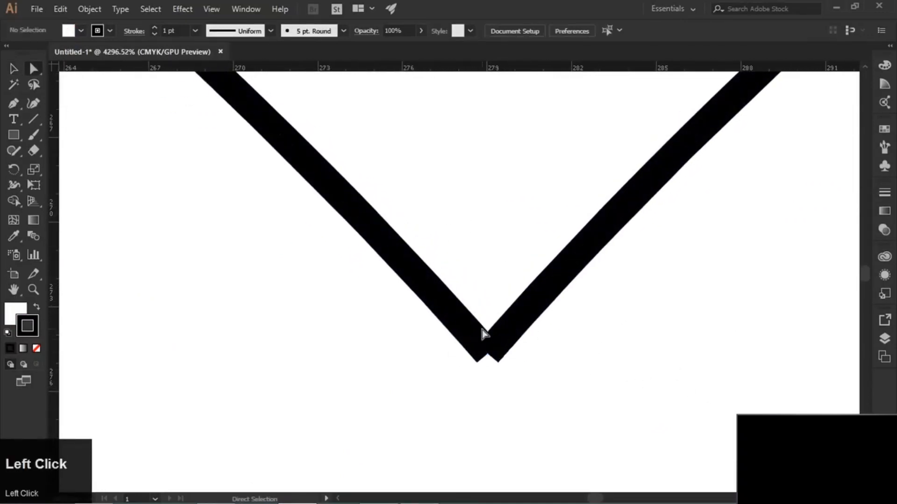
pyautogui.moveTo(456, 249); pyautogui.dragTo(494, 382)
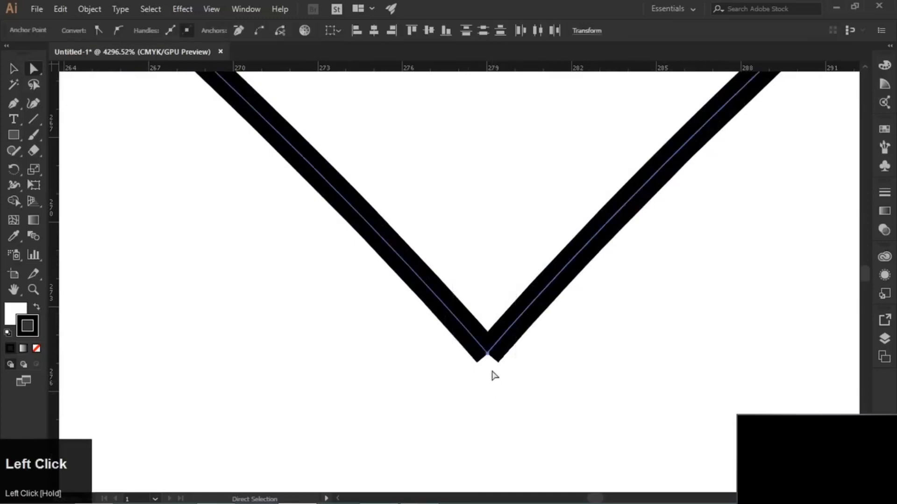
pyautogui.rightClick(479, 278)
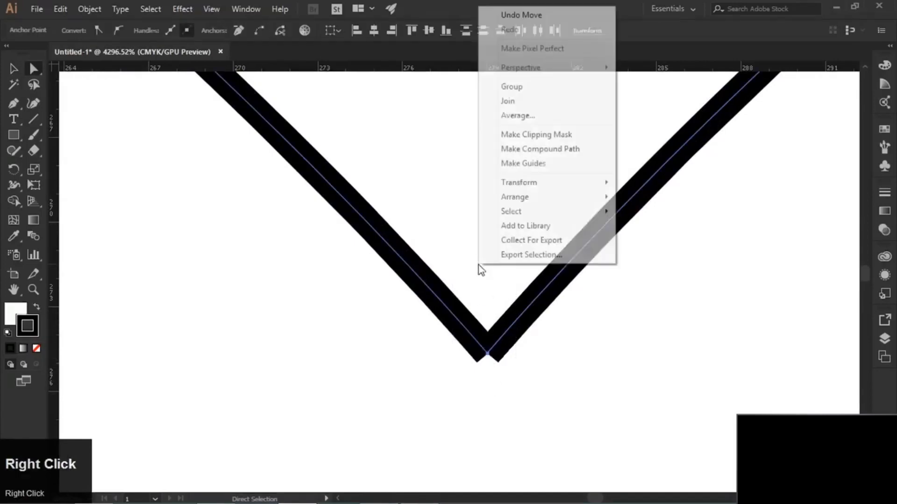
pyautogui.click(542, 115)
pyautogui.click(460, 218)
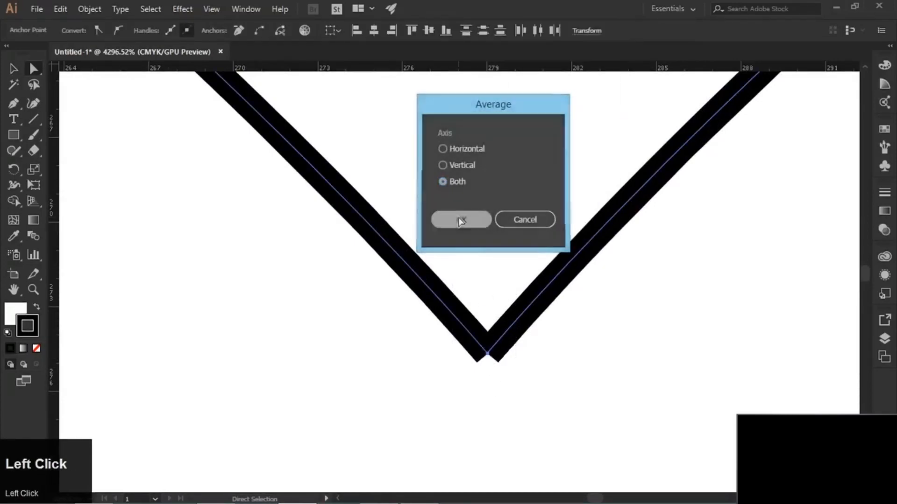
# Join the two averaged anchors at the heart's upper notch into one point.
pyautogui.rightClick(480, 241)
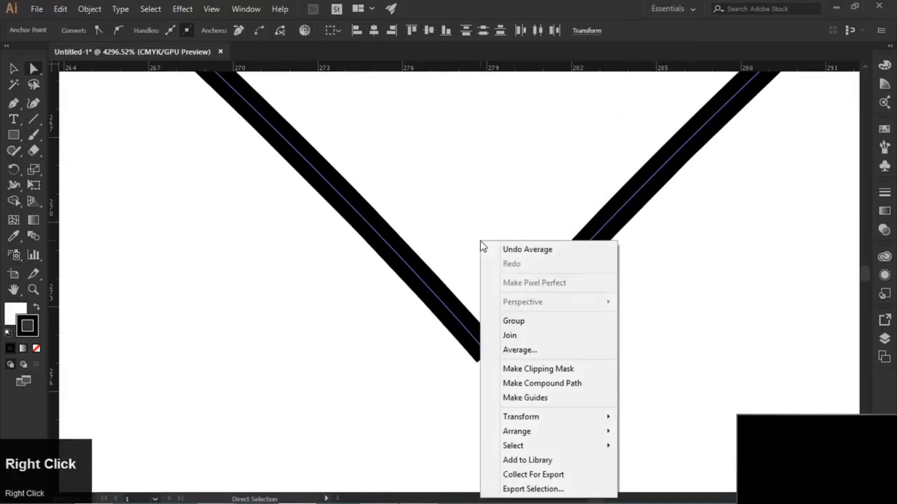
pyautogui.click(537, 340)
pyautogui.scroll(-3, 466, 250)
pyautogui.scroll(-5, 465, 250)
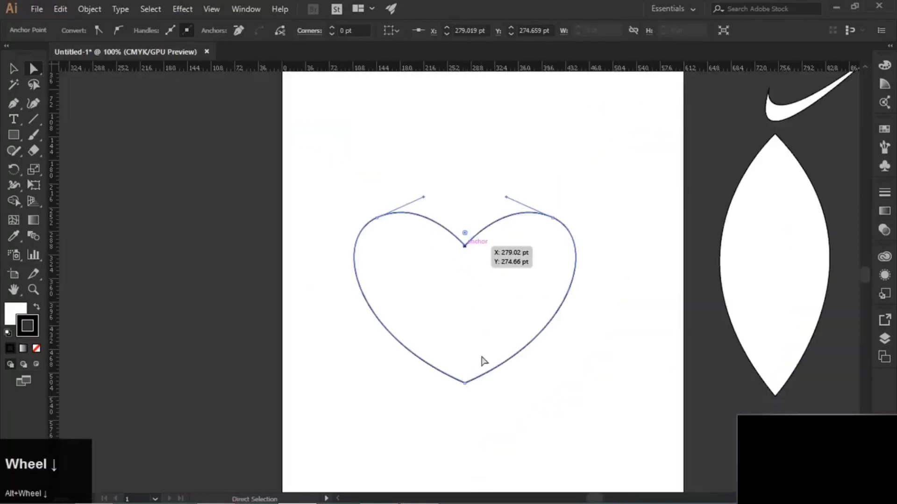
# Select the two overlapping anchors at the heart's bottom tip and average them on both axes.
pyautogui.keyDown('ctrl'); pyautogui.click(480, 357); pyautogui.keyUp('ctrl')
pyautogui.moveTo(427, 259); pyautogui.dragTo(707, 380)
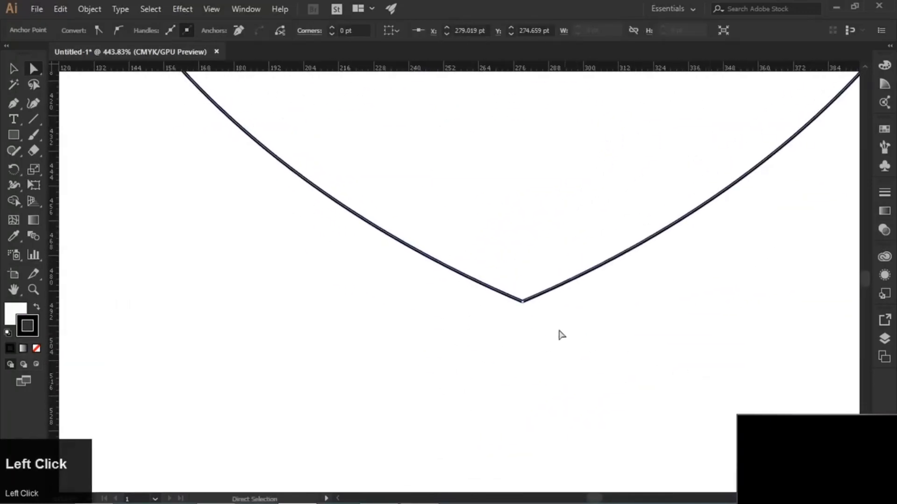
pyautogui.rightClick(551, 310)
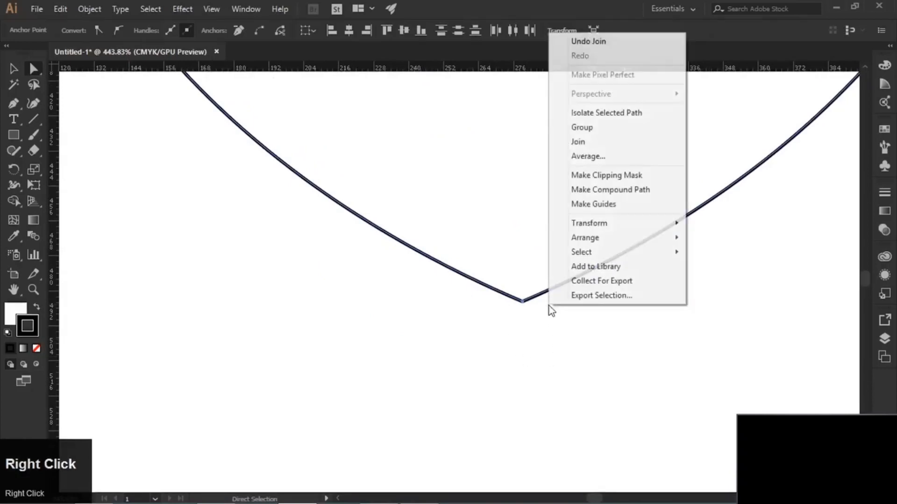
pyautogui.click(595, 158)
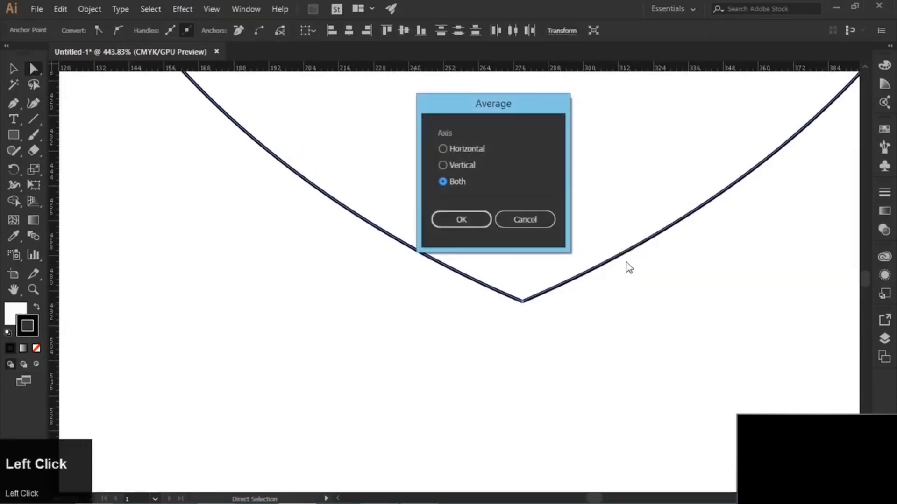
pyautogui.click(461, 220)
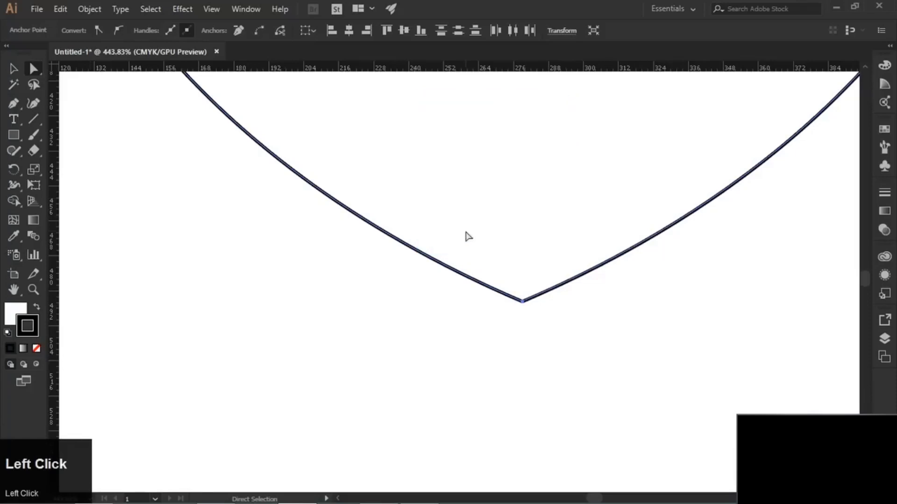
# Join the two averaged anchors at the heart's bottom tip to close the outline, and deselect it.
pyautogui.rightClick(553, 315)
pyautogui.click(601, 155)
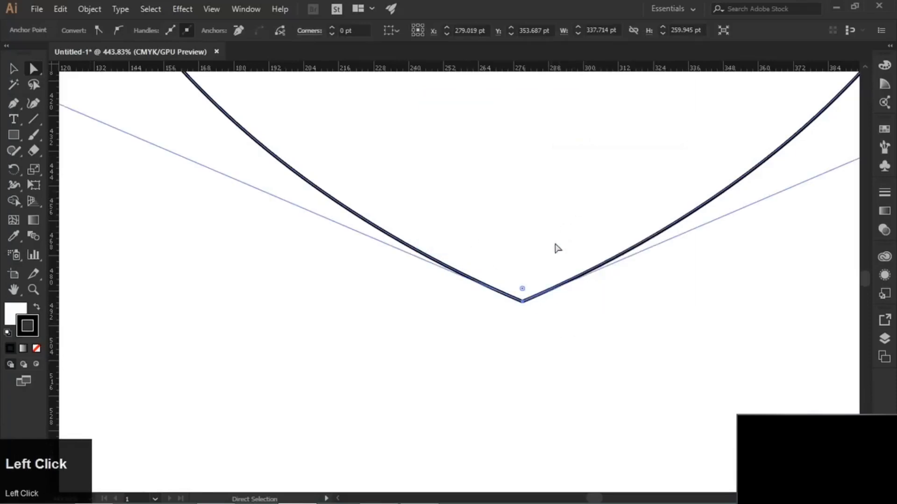
pyautogui.click(468, 323)
pyautogui.scroll(-5, 380, 301)
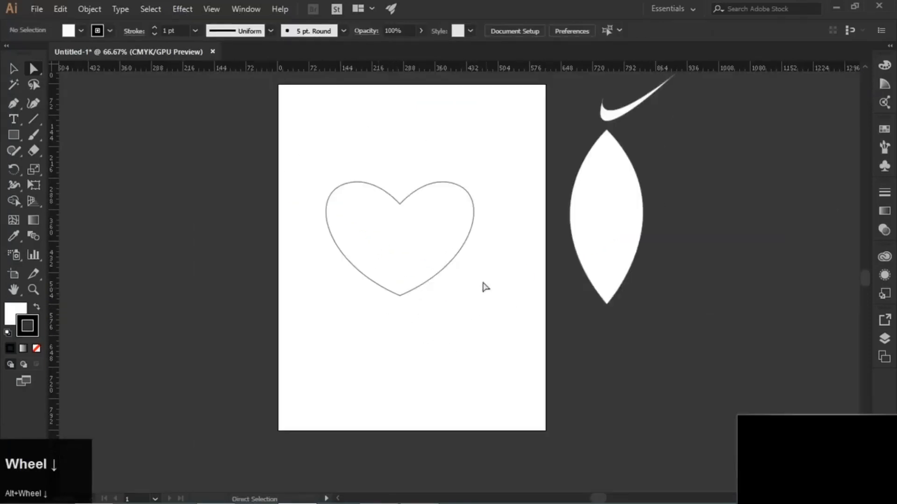
# Move the closed heart up and right on the artboard and fill it with orange-red.
pyautogui.moveTo(401, 240); pyautogui.dragTo(442, 214)
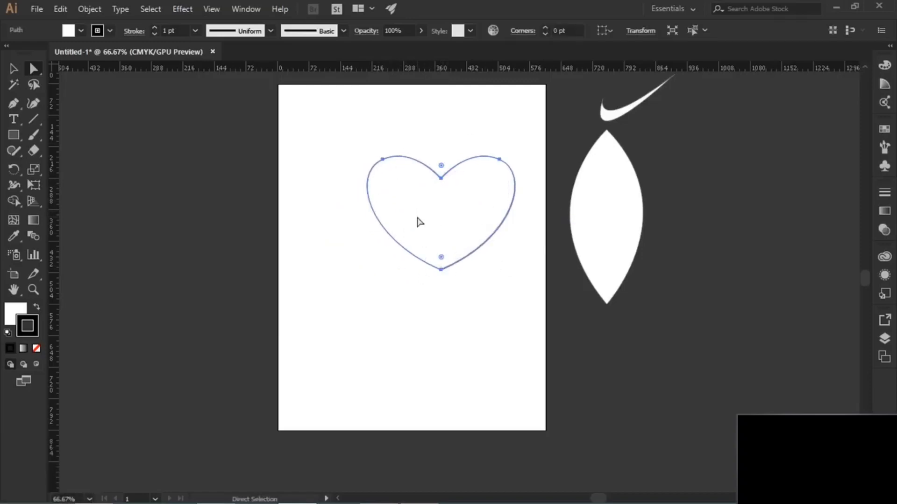
pyautogui.moveTo(475, 200); pyautogui.dragTo(475, 171)
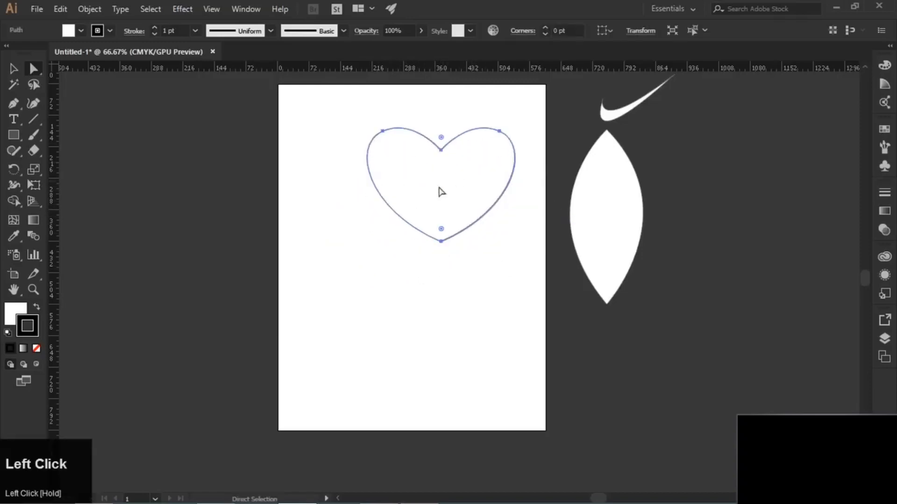
pyautogui.doubleClick(14, 314)
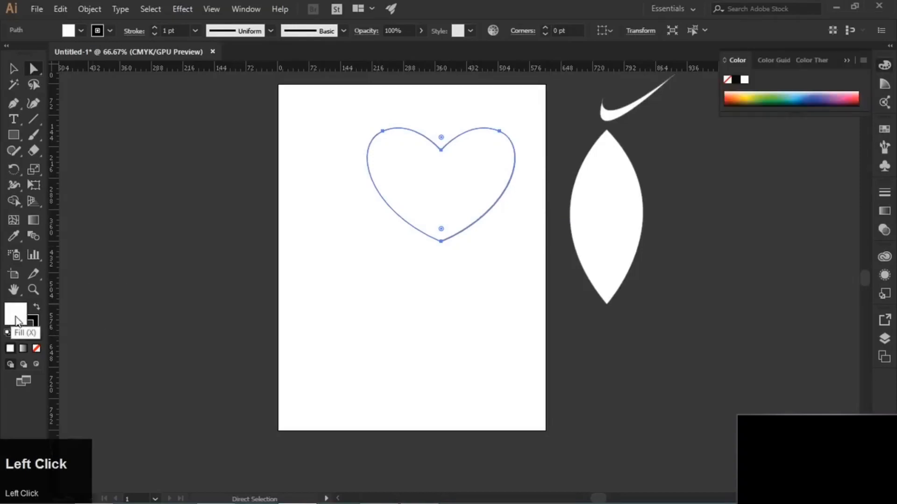
pyautogui.click(396, 191)
pyautogui.click(585, 161)
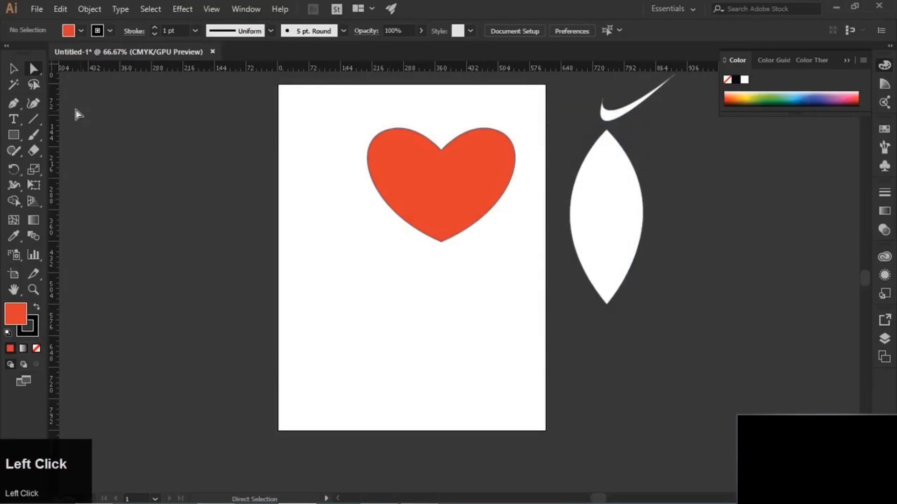
# Undo the heart's red fill and its two moves.
pyautogui.click(12, 70)
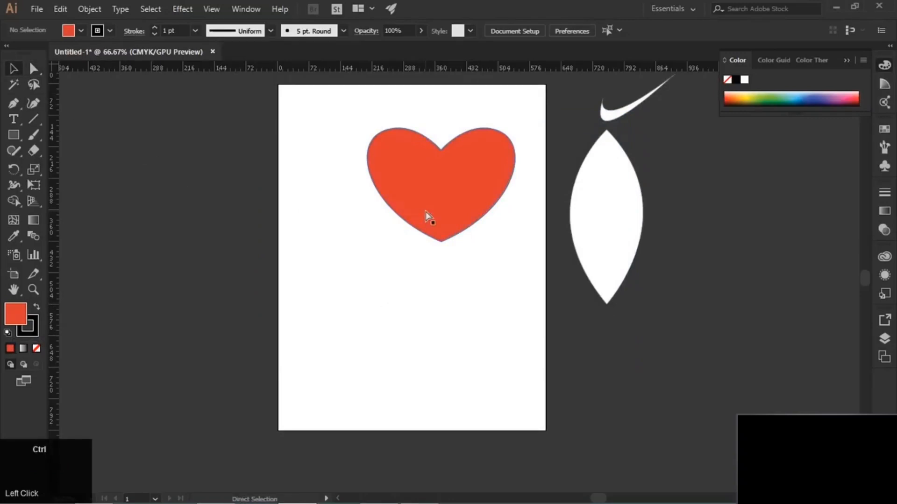
pyautogui.hotkey('ctrl', 'z')
pyautogui.hotkey('ctrl', 'z')
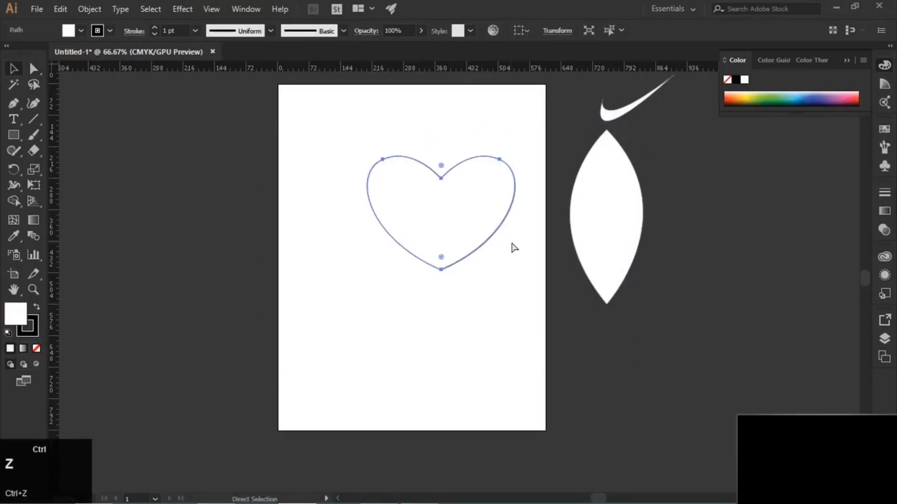
pyautogui.hotkey('ctrl', 'z')
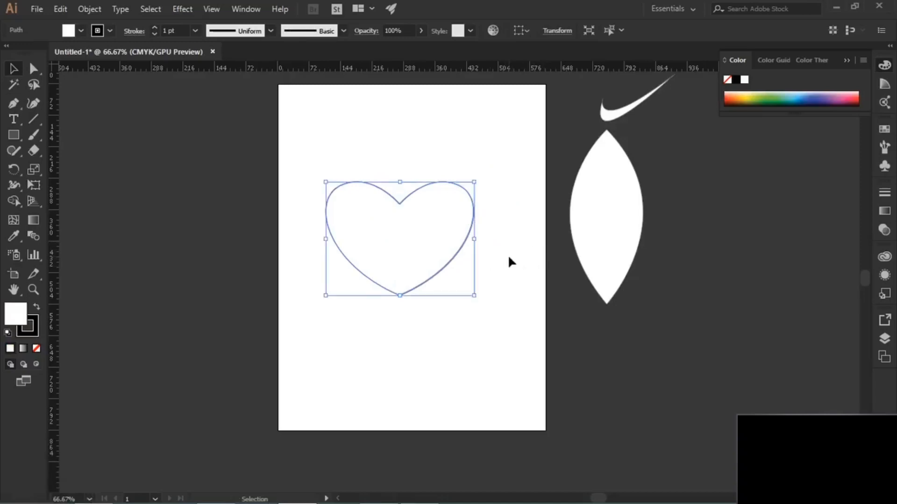
# Move the whole heart around to the upper part of the artboard.
pyautogui.moveTo(416, 243); pyautogui.dragTo(472, 214)
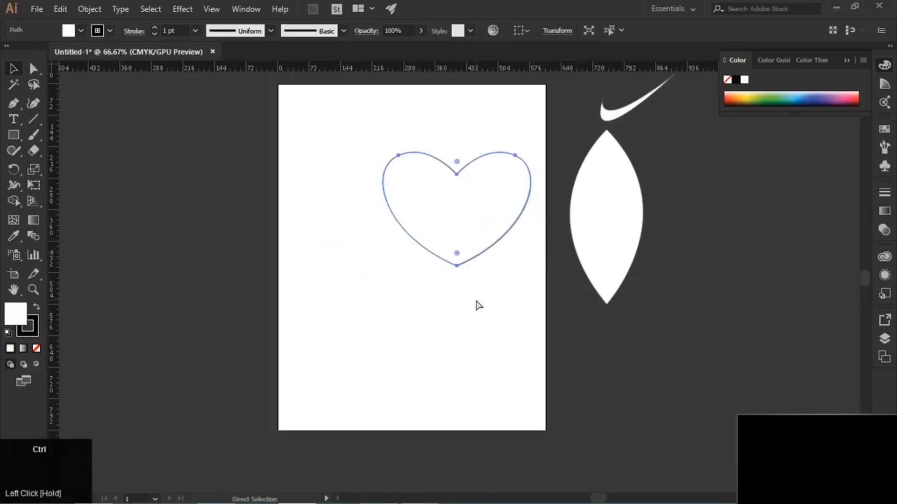
pyautogui.hotkey('ctrl', 'shift', 'z')
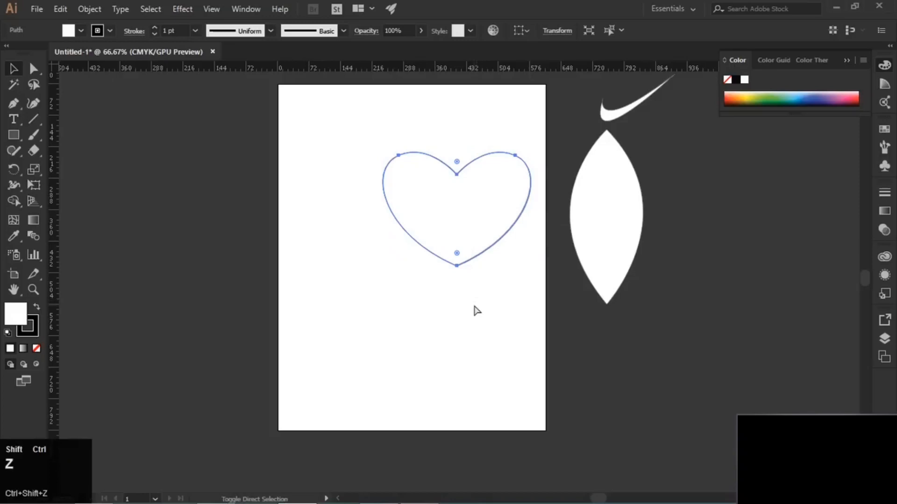
pyautogui.click(468, 322)
pyautogui.hotkey('ctrl', 'shift', 'z')
pyautogui.moveTo(444, 206); pyautogui.dragTo(380, 199)
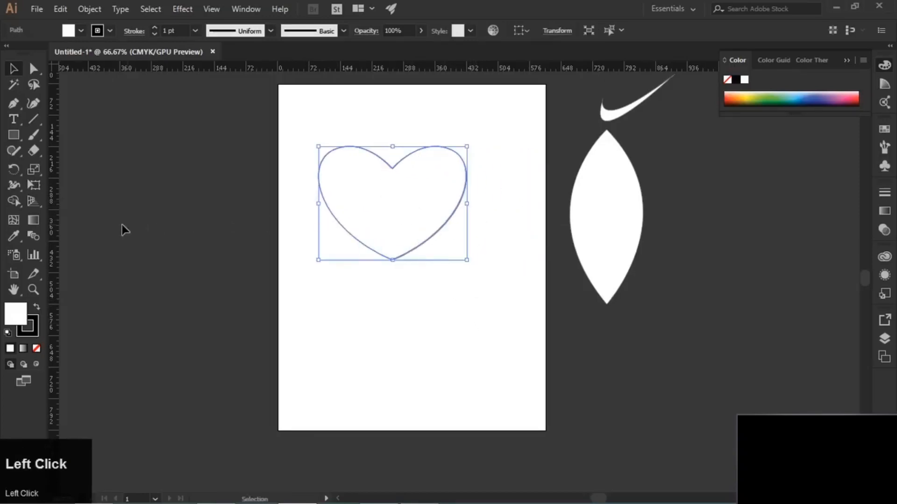
# Fill the heart with the red #dd3333 and move it off the artboard beside the white leaf shape.
pyautogui.doubleClick(14, 319)
pyautogui.click(402, 180)
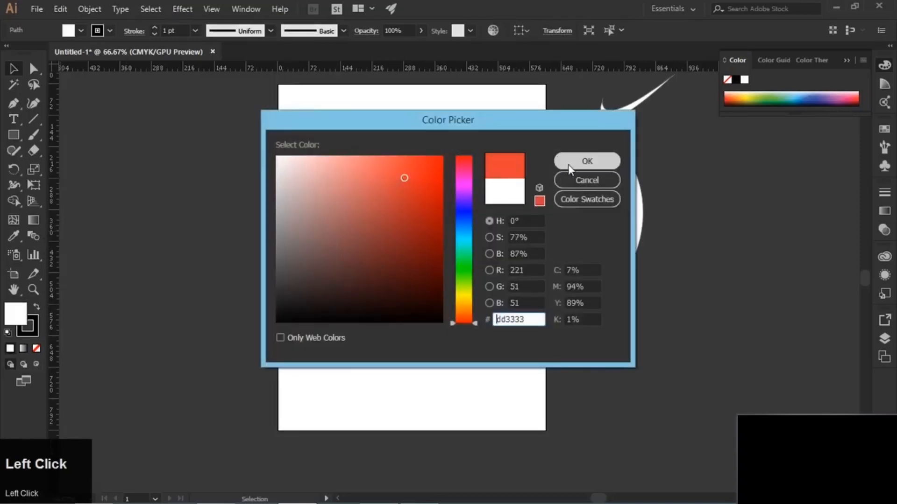
pyautogui.click(584, 160)
pyautogui.click(444, 295)
pyautogui.moveTo(395, 214); pyautogui.dragTo(685, 280)
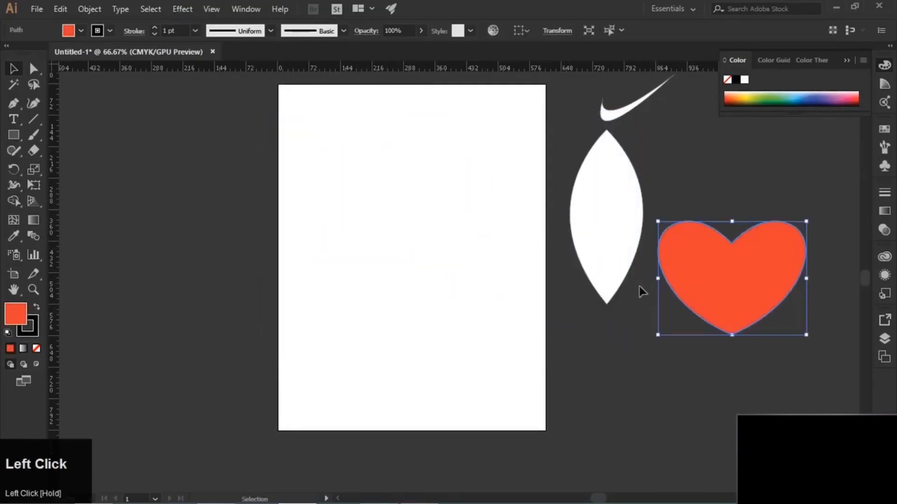
pyautogui.click(462, 279)
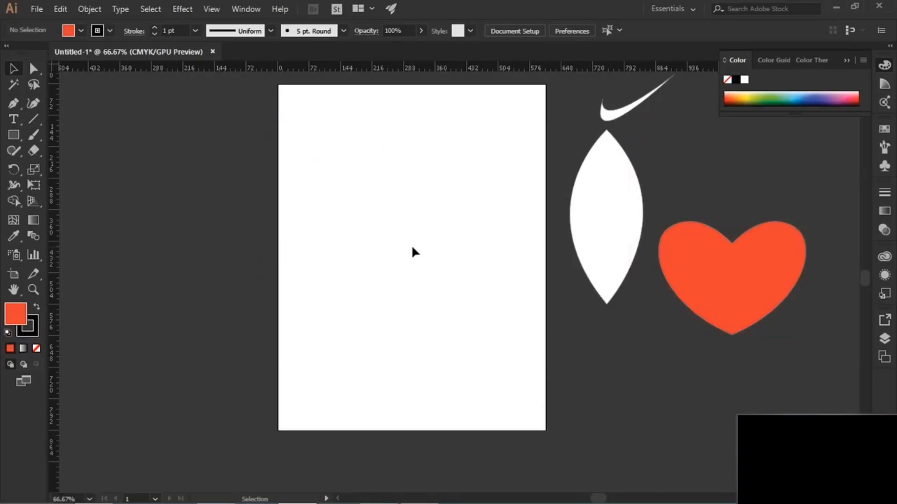
# Show the guides so the vertical guide is available on the empty artboard.
pyautogui.rightClick(432, 163)
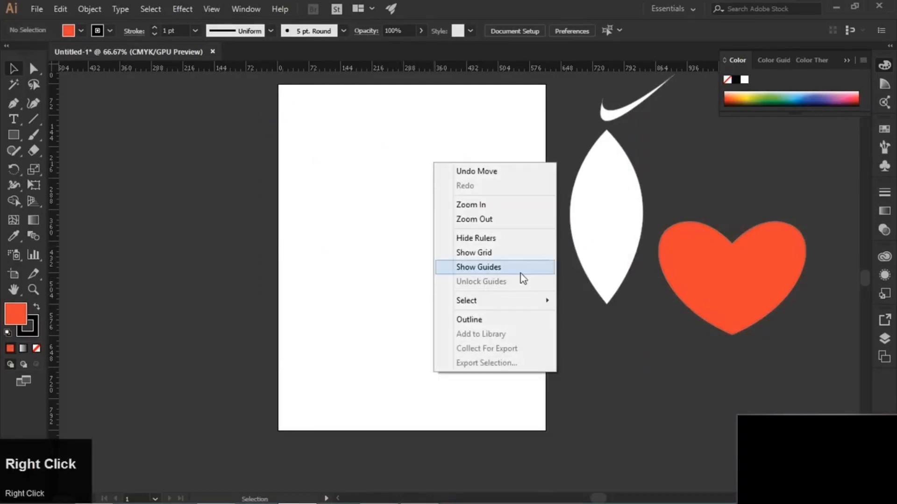
pyautogui.click(486, 267)
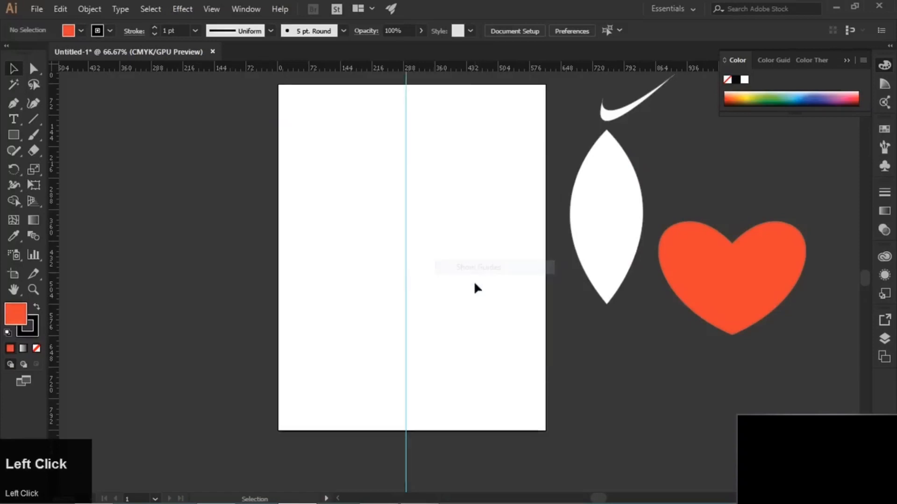
pyautogui.scroll(1, 397, 210)
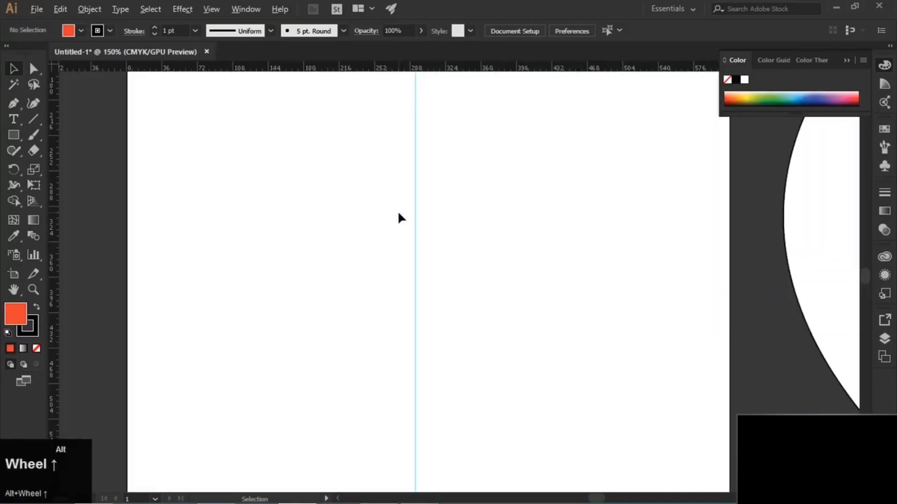
pyautogui.scroll(-1, 397, 210)
# Restore the default fill and stroke and draw the half spade's curved outer side and inner lobe with the Pen tool, starting on the guide.
pyautogui.click(14, 105)
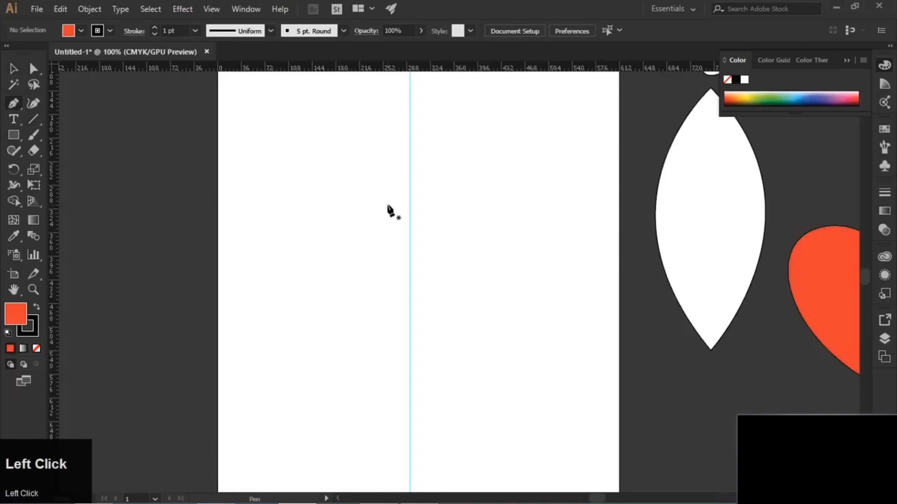
pyautogui.click(7, 333)
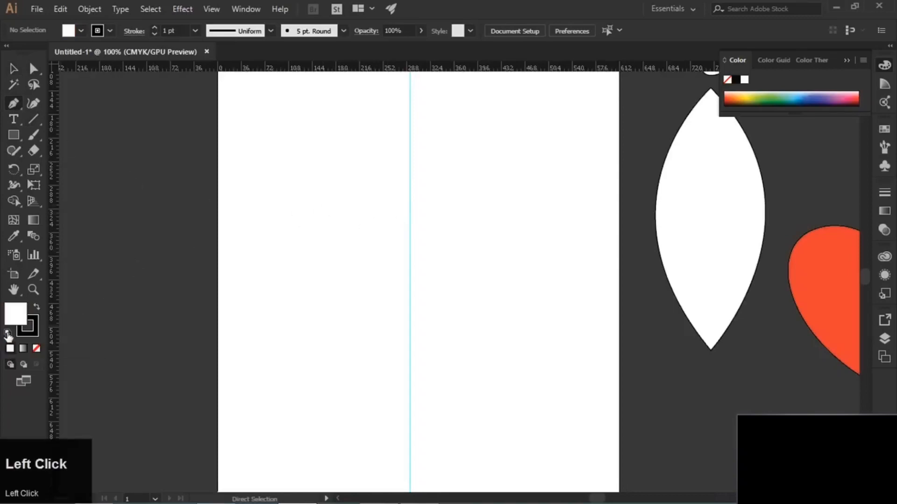
pyautogui.click(410, 154)
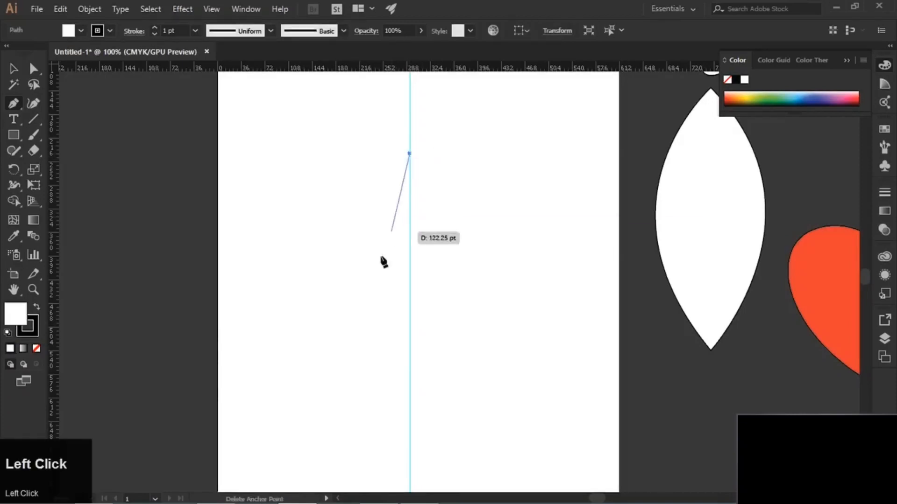
pyautogui.moveTo(334, 288); pyautogui.dragTo(346, 329)
pyautogui.moveTo(384, 270)
pyautogui.mouseDown()
pyautogui.moveTo(371, 234)
pyautogui.moveTo(386, 275)
pyautogui.mouseUp()
# Continue the half spade with a curved stem and a horizontal base about 70 pt long ending on the guide, and deselect the path.
pyautogui.moveTo(363, 368); pyautogui.dragTo(314, 370)
pyautogui.click(363, 368)
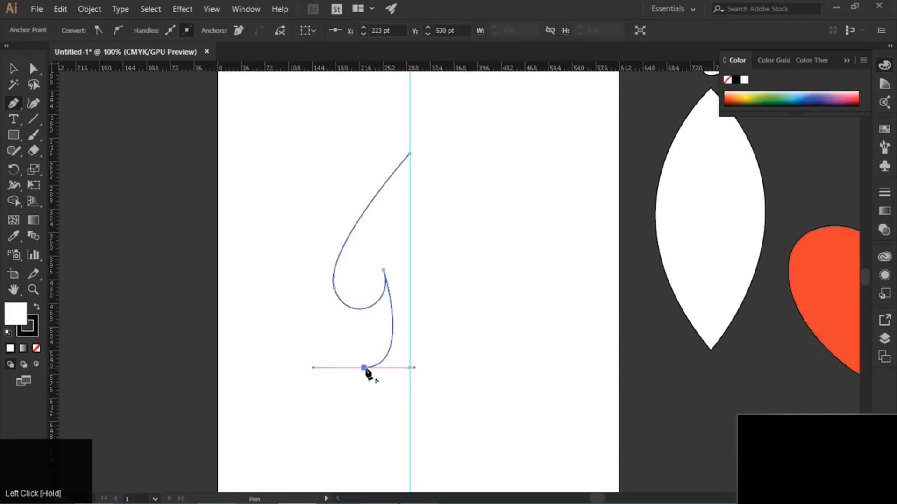
pyautogui.keyDown('shift'); pyautogui.click(411, 368); pyautogui.keyUp('shift')
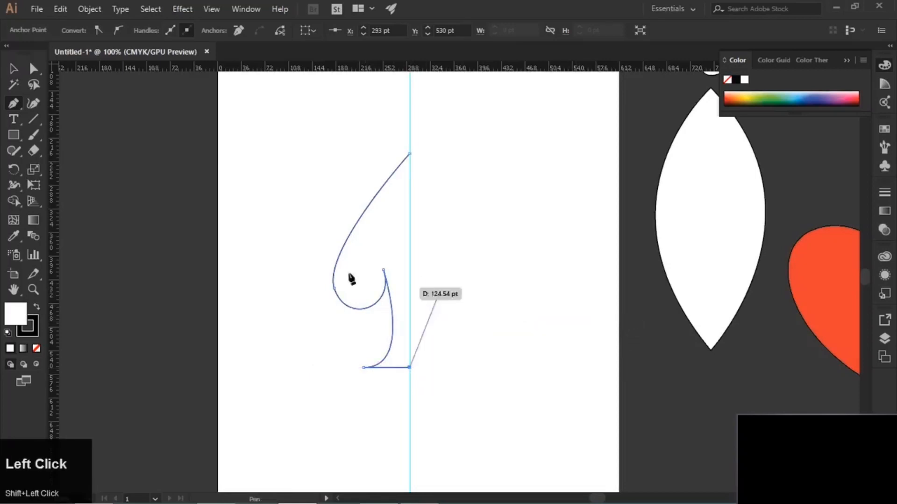
pyautogui.click(13, 69)
pyautogui.click(507, 342)
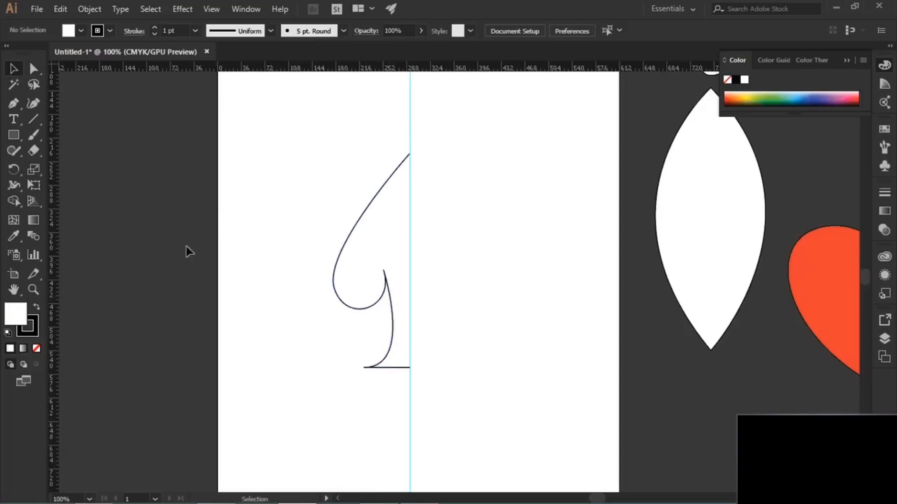
# Shorten the half spade's stem by moving the two base anchors straight up along the guide.
pyautogui.click(35, 69)
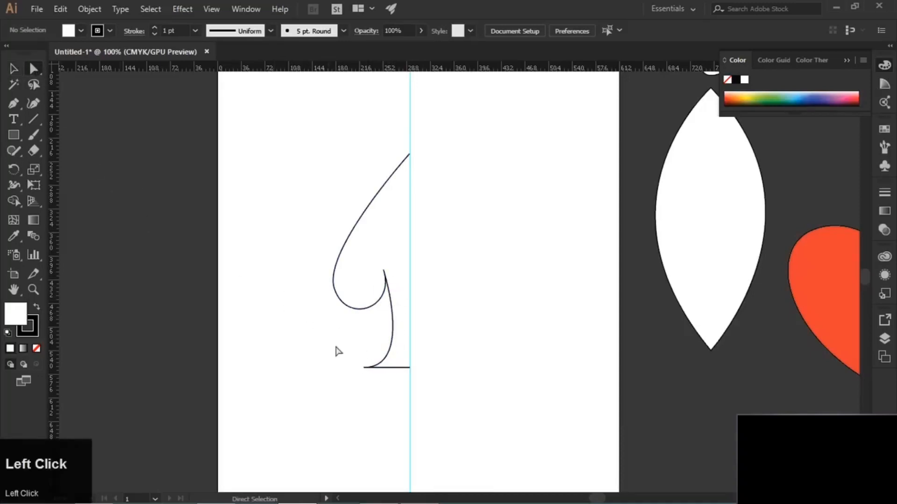
pyautogui.moveTo(340, 338); pyautogui.dragTo(460, 400)
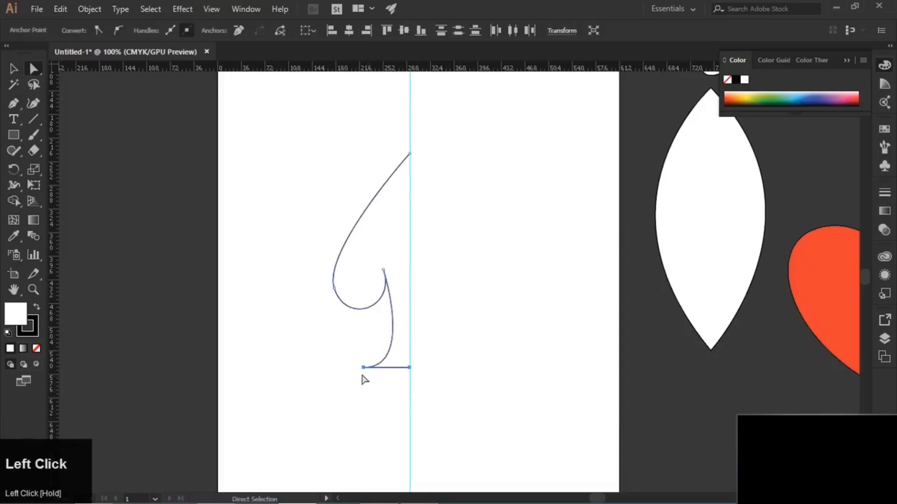
pyautogui.moveTo(410, 367); pyautogui.dragTo(417, 335)
pyautogui.click(542, 358)
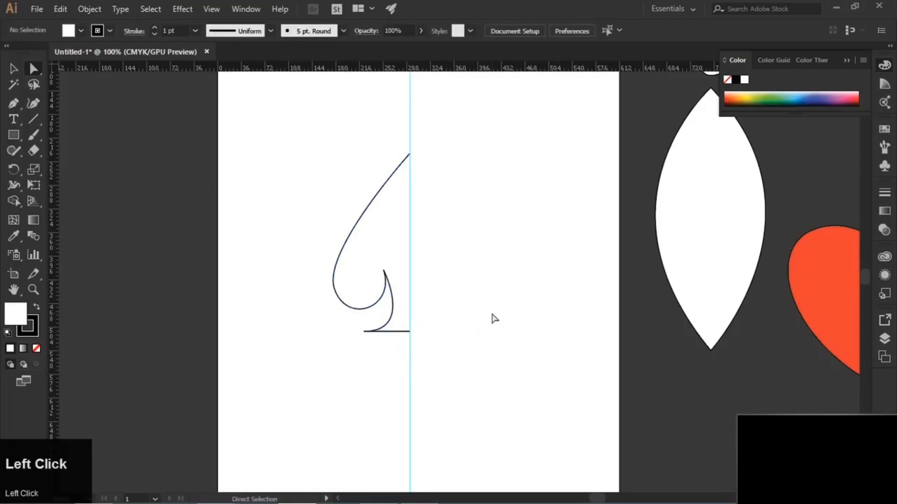
# Reflect a copy of the half spade across the vertical axis and place it against the guide so both halves meet.
pyautogui.click(13, 69)
pyautogui.moveTo(297, 138); pyautogui.dragTo(457, 405)
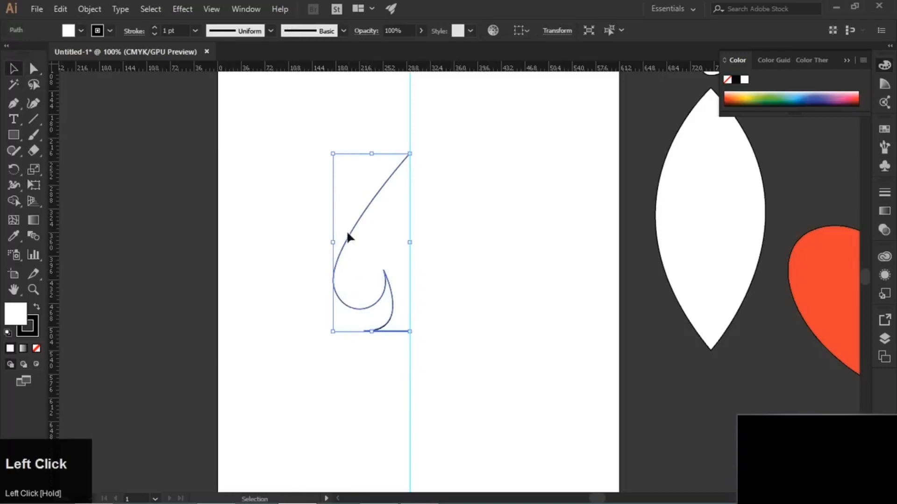
pyautogui.rightClick(379, 189)
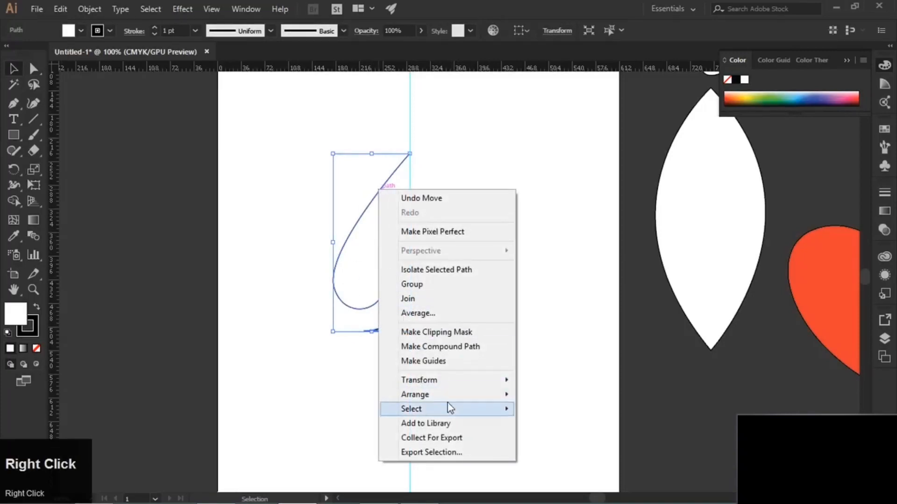
pyautogui.moveTo(446, 385)
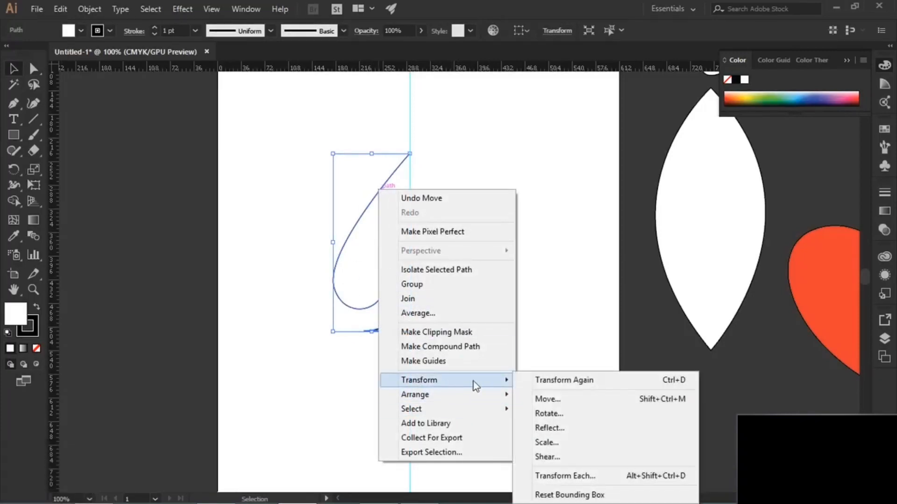
pyautogui.click(587, 429)
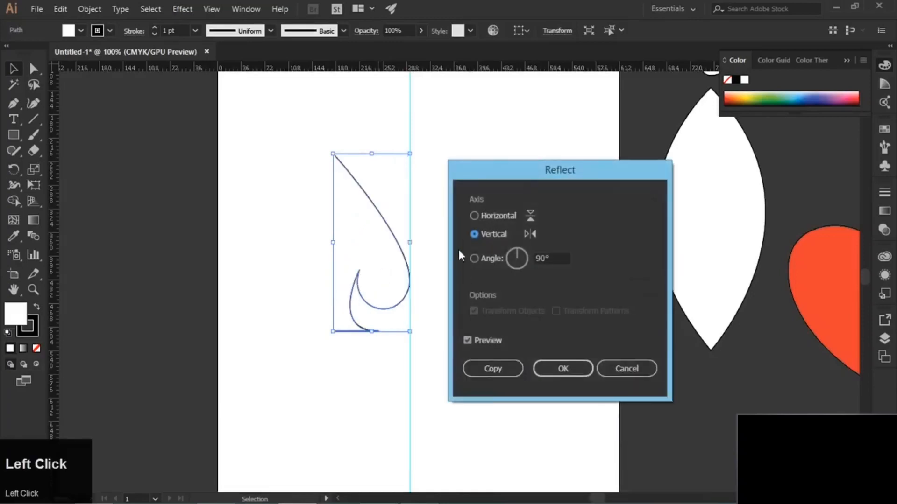
pyautogui.click(490, 212)
pyautogui.click(475, 235)
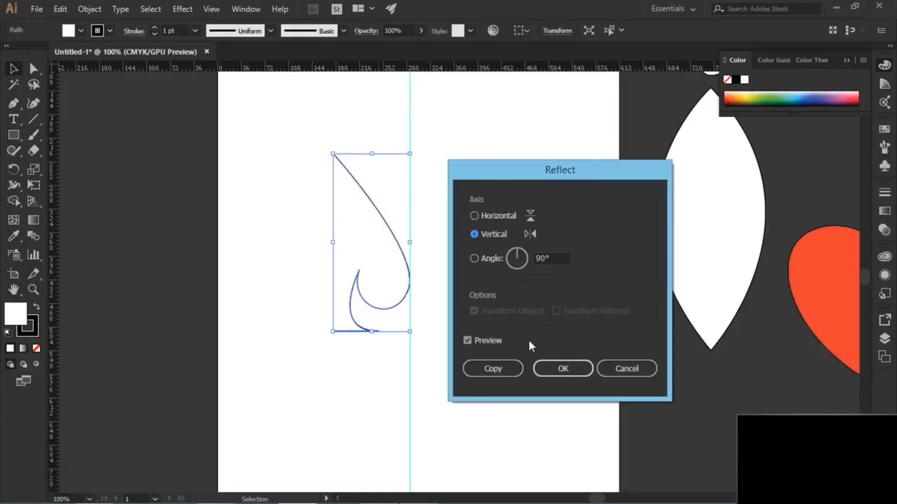
pyautogui.click(477, 372)
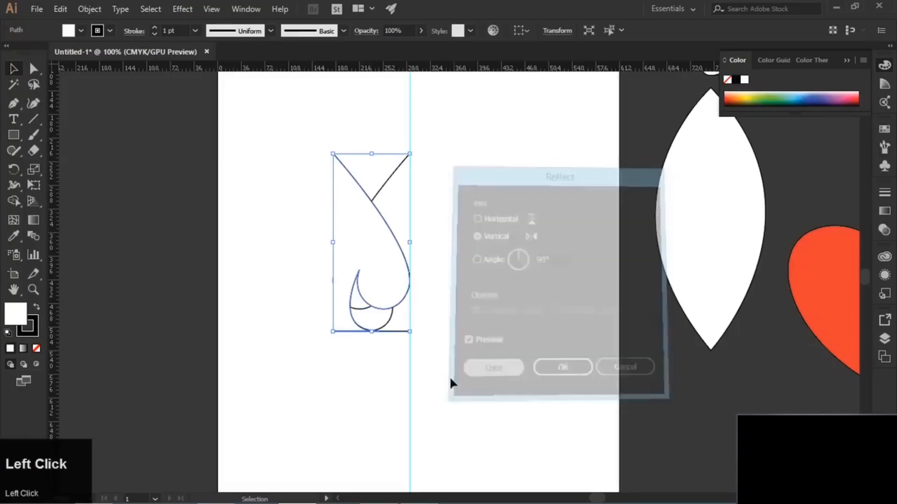
pyautogui.moveTo(338, 233); pyautogui.dragTo(417, 237)
pyautogui.click(400, 136)
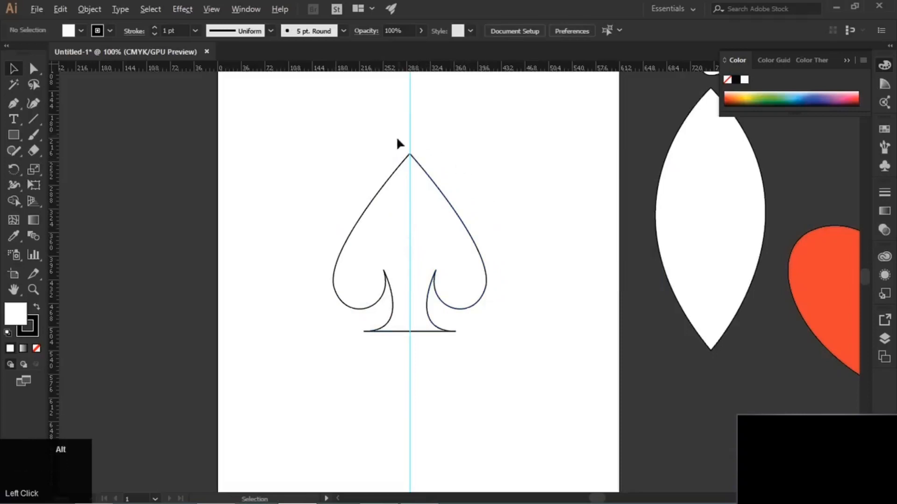
# Average the two apex anchors of the spade halves on both axes, join them, and deselect the path.
pyautogui.scroll(10, 404, 147)
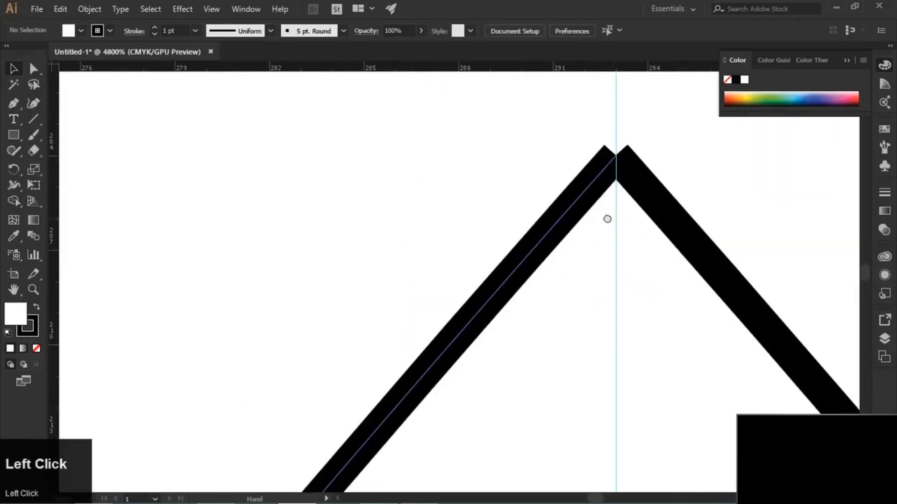
pyautogui.moveTo(616, 216); pyautogui.dragTo(442, 238)
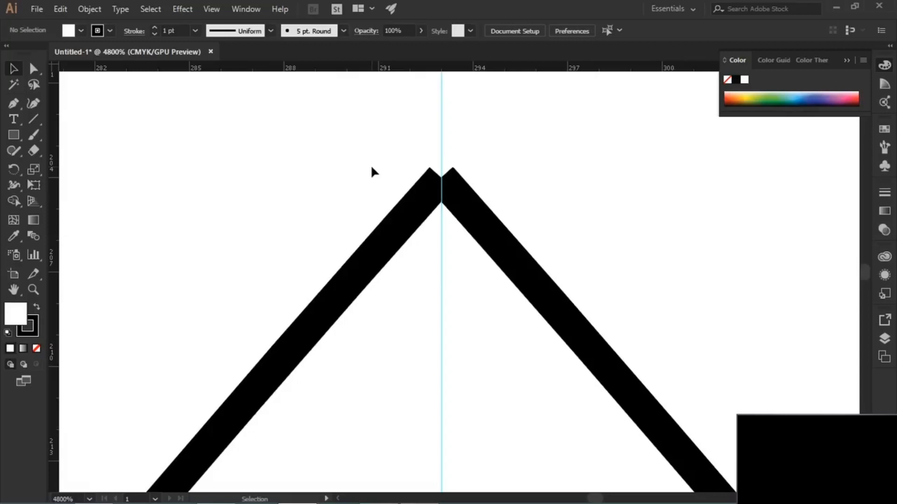
pyautogui.press('a')
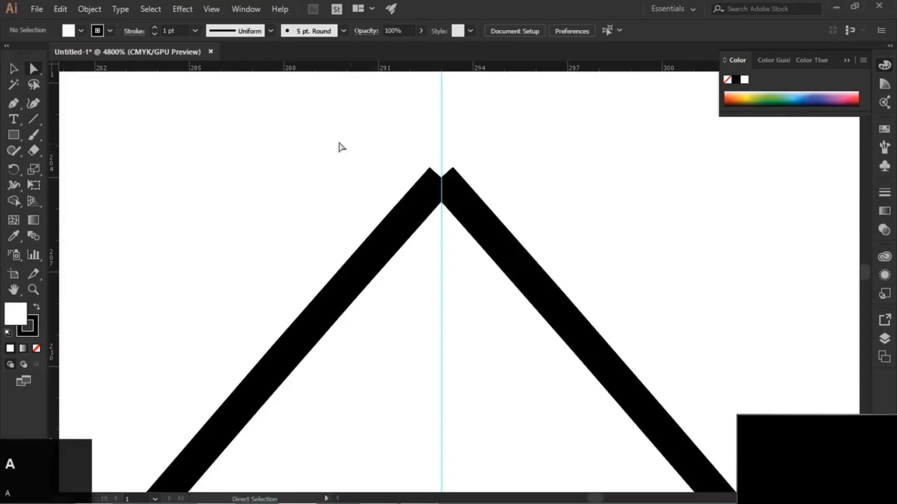
pyautogui.moveTo(374, 133); pyautogui.dragTo(505, 240)
pyautogui.rightClick(535, 163)
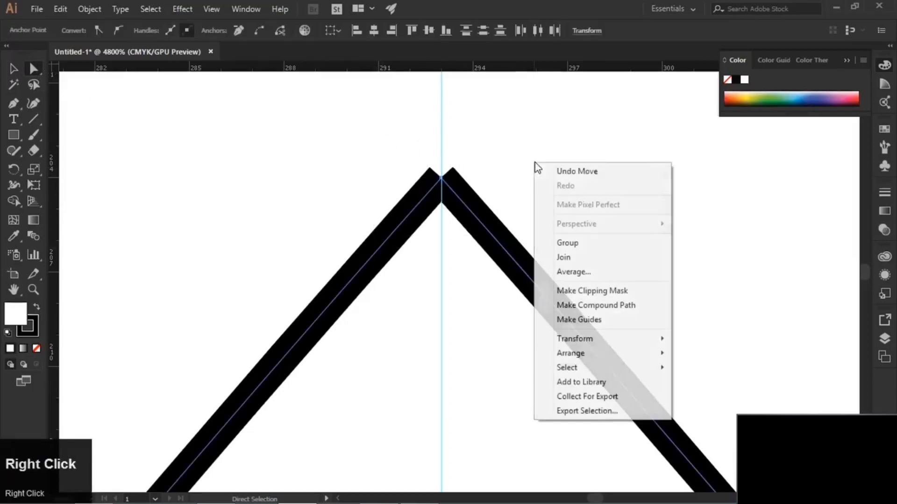
pyautogui.click(575, 273)
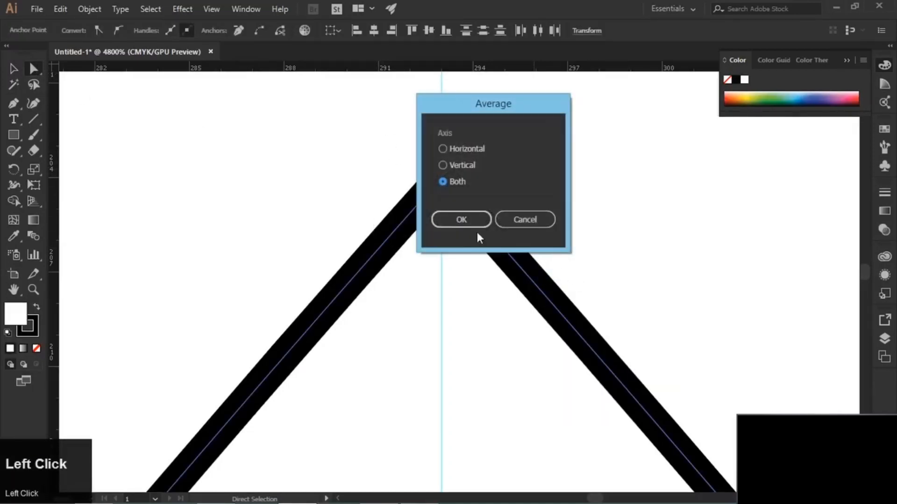
pyautogui.click(461, 221)
pyautogui.rightClick(526, 171)
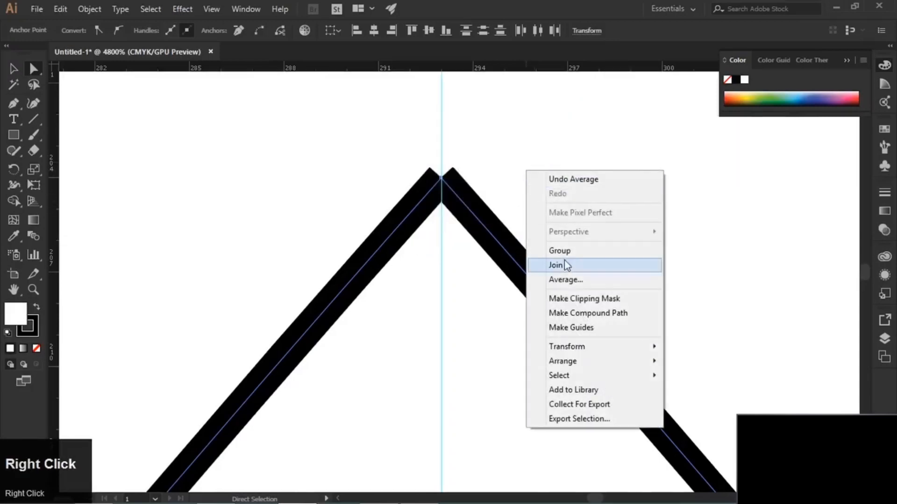
pyautogui.click(563, 269)
pyautogui.click(573, 223)
# Average and join the two base anchors where the spade halves meet on the guide, closing the shape, and deselect it.
pyautogui.scroll(-5, 424, 275)
pyautogui.scroll(-6, 422, 271)
pyautogui.click(425, 372)
pyautogui.press('space')
pyautogui.moveTo(400, 326); pyautogui.dragTo(697, 190)
pyautogui.moveTo(547, 296); pyautogui.dragTo(495, 233)
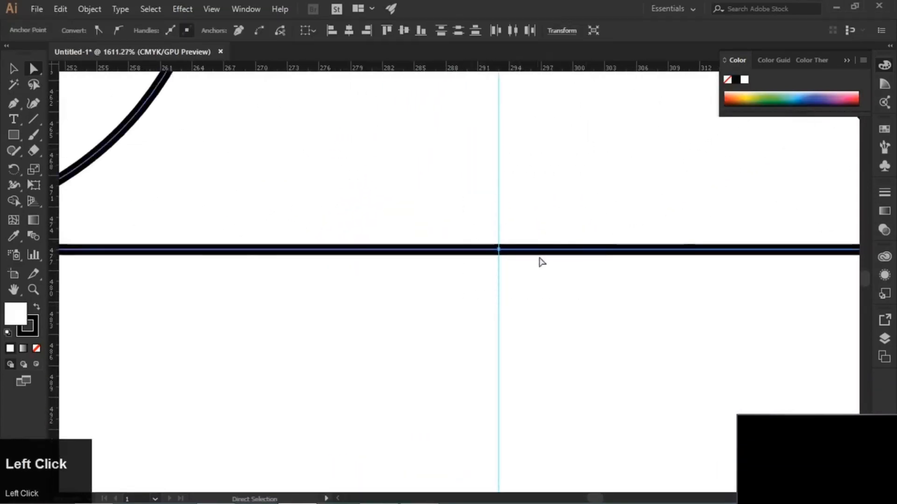
pyautogui.rightClick(537, 256)
pyautogui.click(594, 354)
pyautogui.click(462, 220)
pyautogui.rightClick(546, 296)
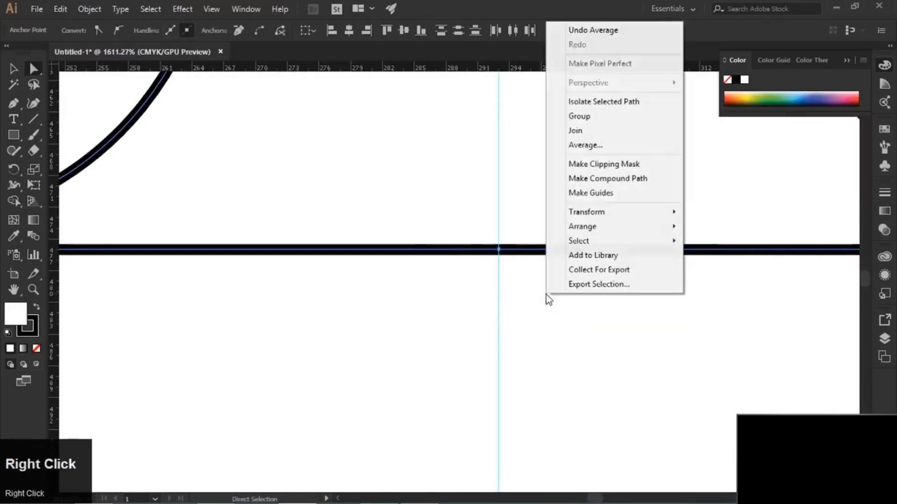
pyautogui.click(590, 128)
pyautogui.click(420, 288)
# Move the closed spade off the guide into the right half of the artboard.
pyautogui.scroll(-6, 402, 288)
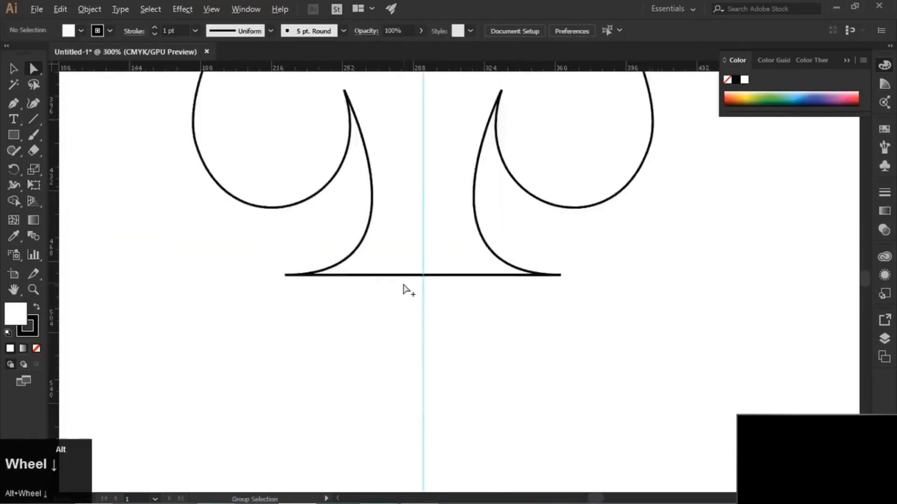
pyautogui.scroll(-3, 395, 286)
pyautogui.moveTo(414, 219); pyautogui.dragTo(485, 183)
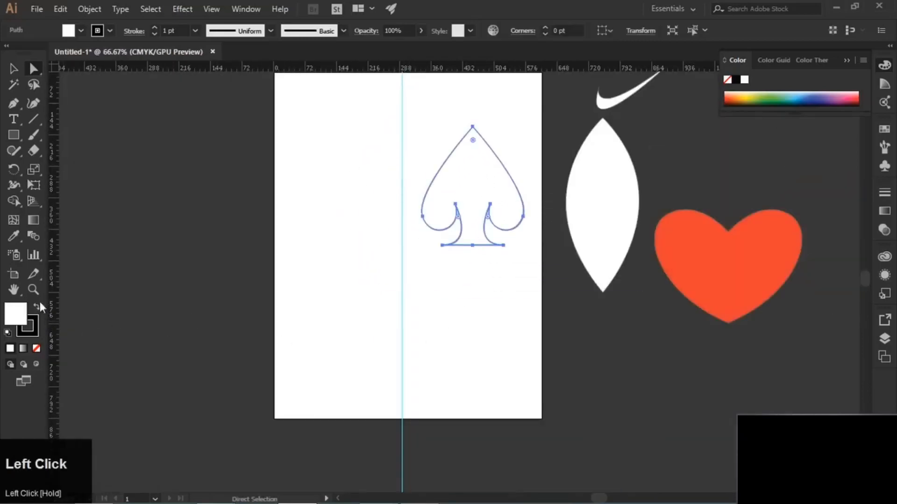
# Fill the spade with the dark grey colour 262525 and deselect it.
pyautogui.doubleClick(19, 320)
pyautogui.moveTo(300, 290)
pyautogui.mouseDown()
pyautogui.moveTo(276, 310)
pyautogui.moveTo(282, 298)
pyautogui.mouseUp()
pyautogui.click(586, 161)
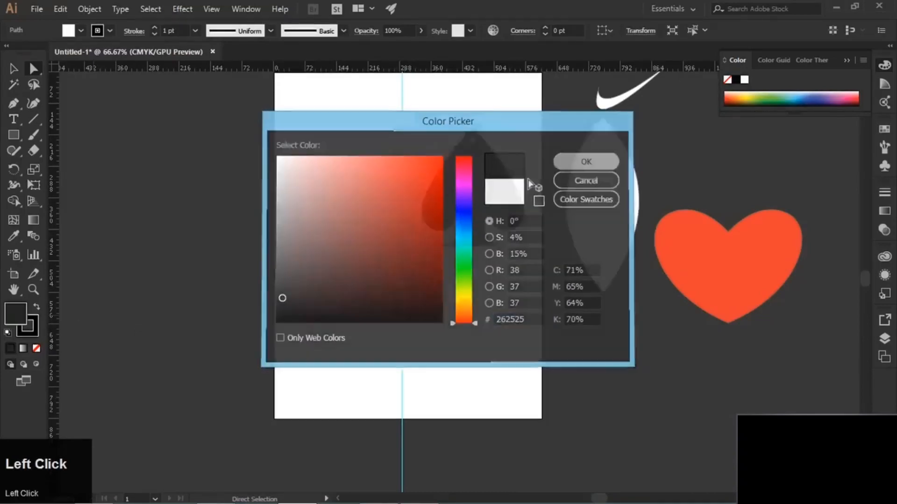
pyautogui.click(515, 303)
pyautogui.moveTo(471, 291); pyautogui.dragTo(410, 310)
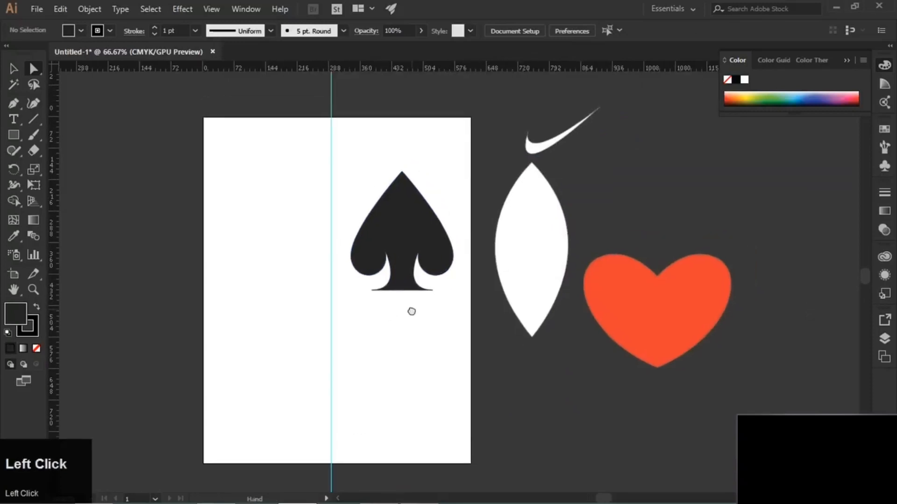
# Select the dark spade and set its stroke to none.
pyautogui.scroll(3, 400, 216)
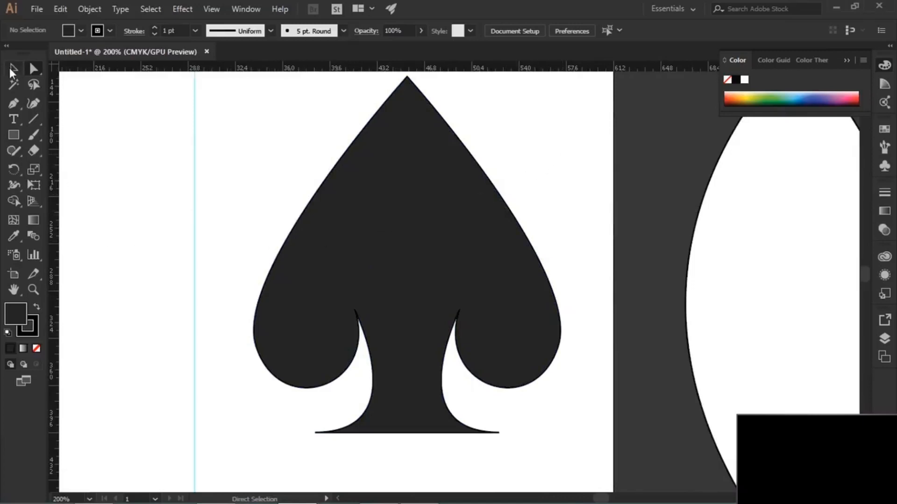
pyautogui.click(33, 335)
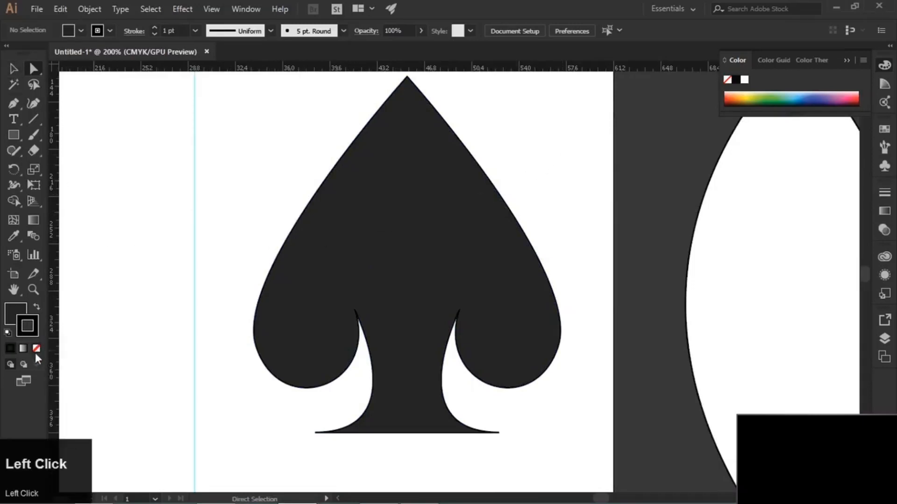
pyautogui.click(37, 349)
pyautogui.click(375, 237)
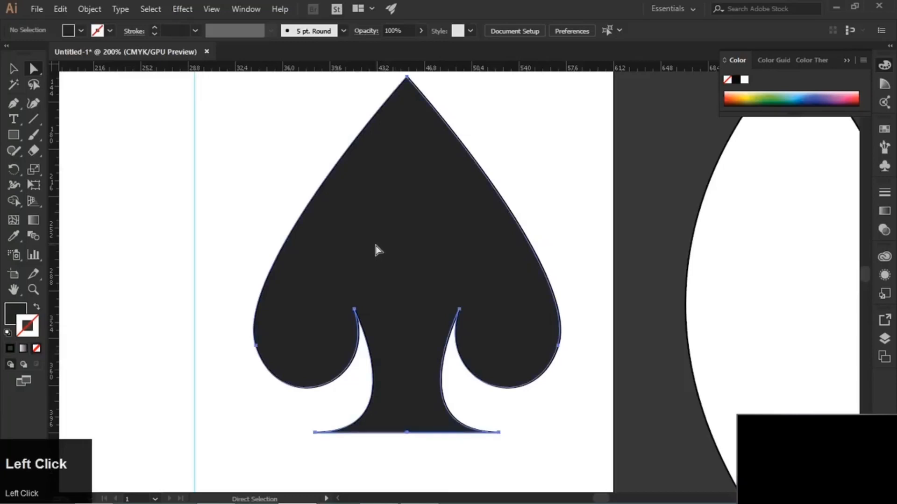
pyautogui.click(37, 349)
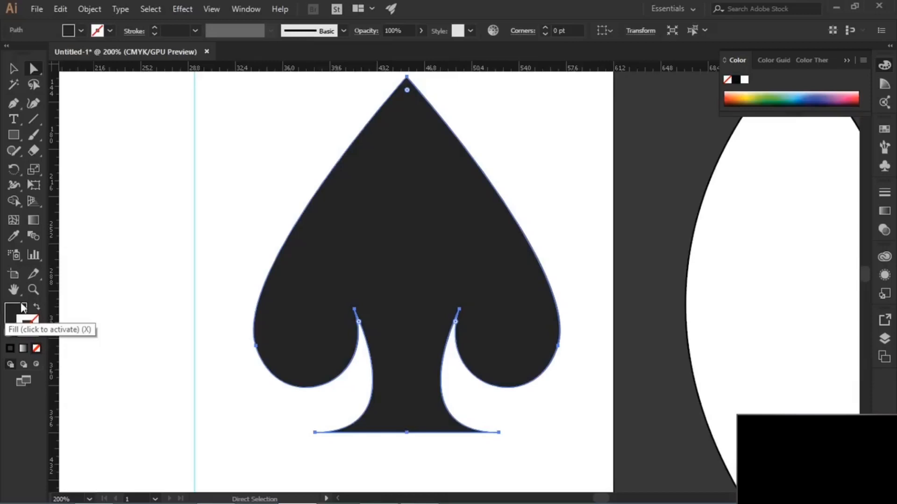
# Restore the spade's default white fill and black stroke, and switch the active attribute between fill and stroke.
pyautogui.press('x')
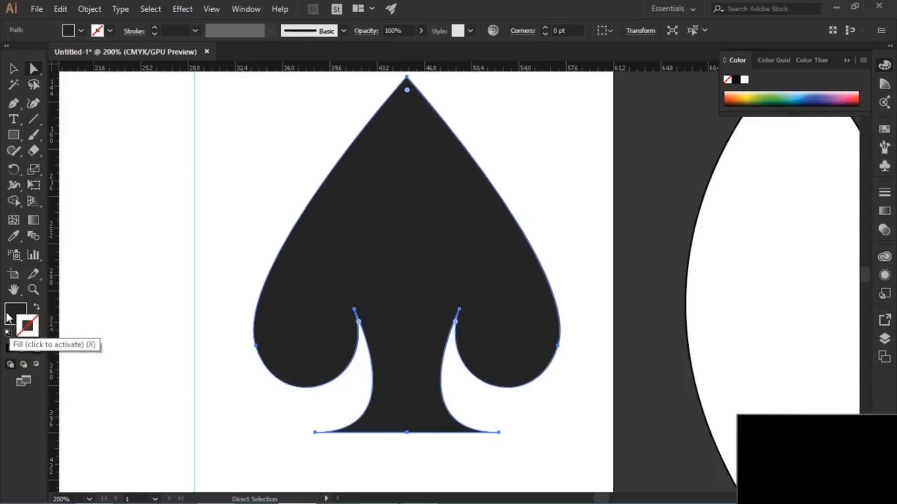
pyautogui.click(9, 333)
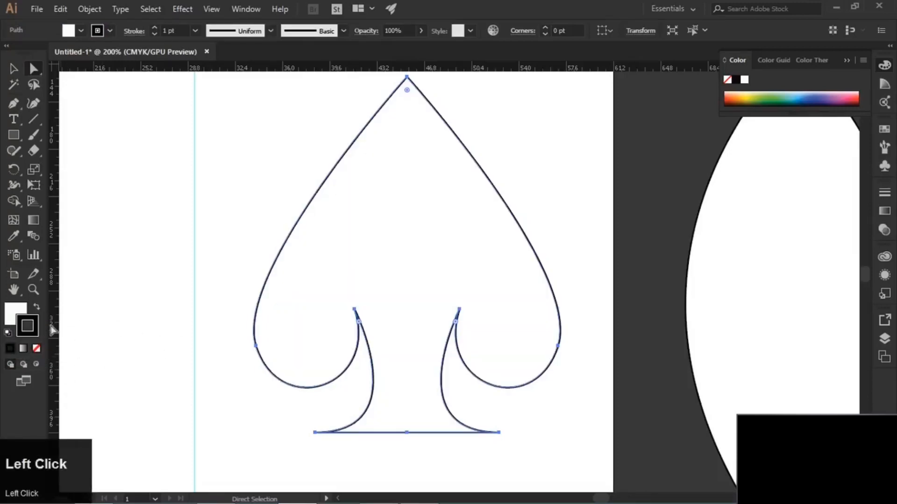
pyautogui.click(15, 316)
pyautogui.click(33, 335)
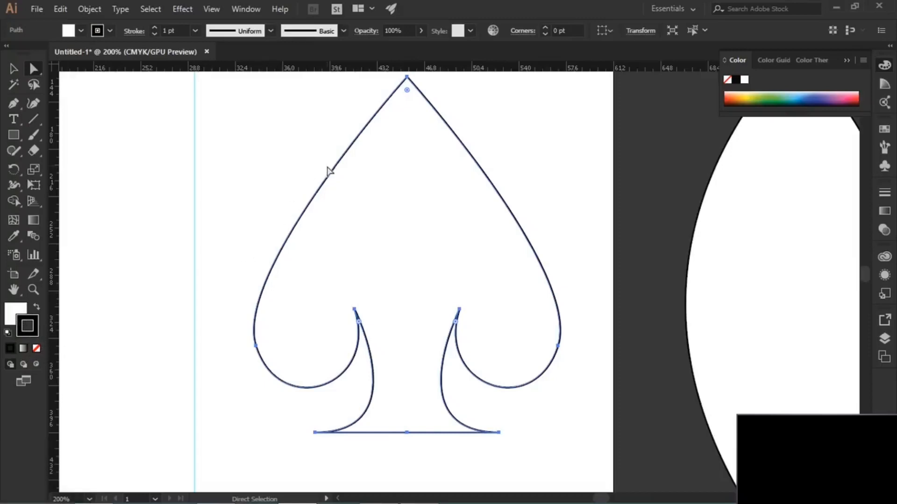
# Try setting the spade's fill to none and undo that change.
pyautogui.click(17, 315)
pyautogui.click(38, 349)
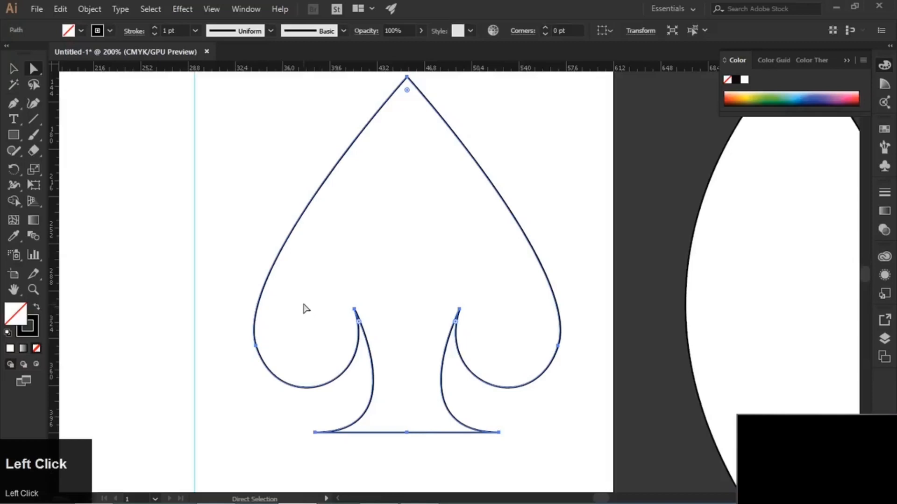
pyautogui.hotkey('ctrl', 'z')
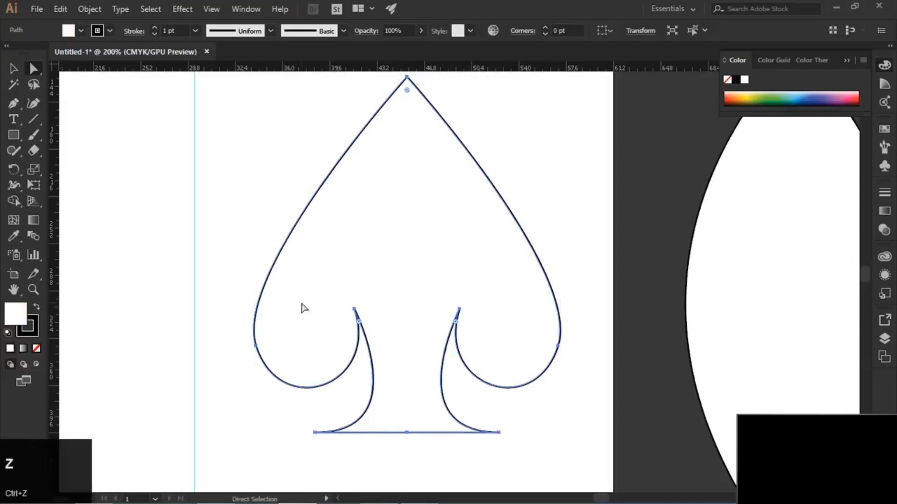
# Set the white spade's stroke to none and deselect it.
pyautogui.click(36, 326)
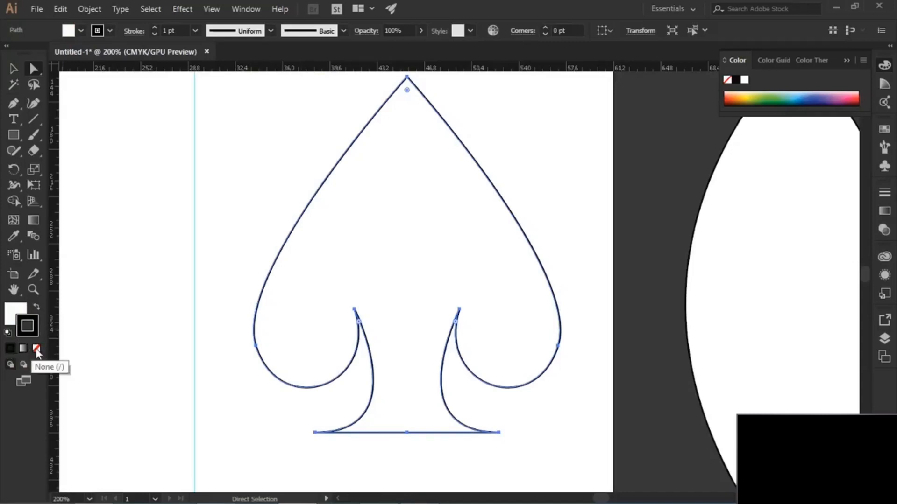
pyautogui.click(37, 351)
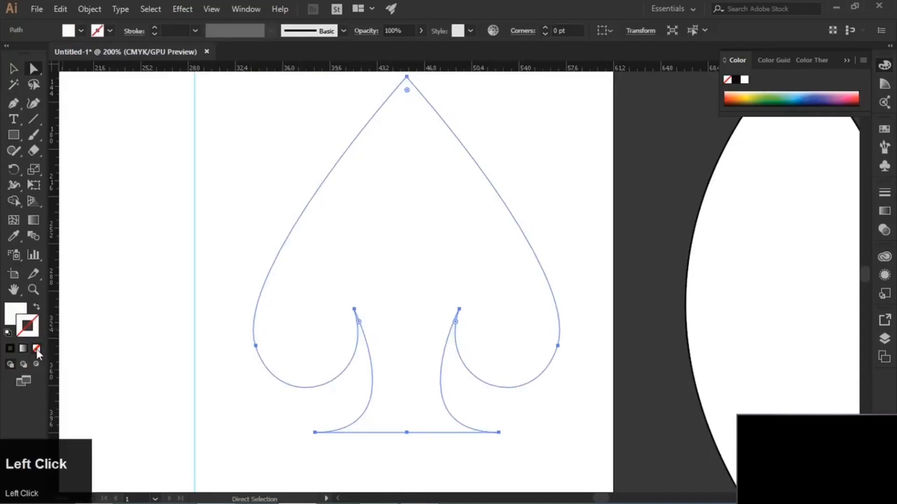
pyautogui.click(577, 166)
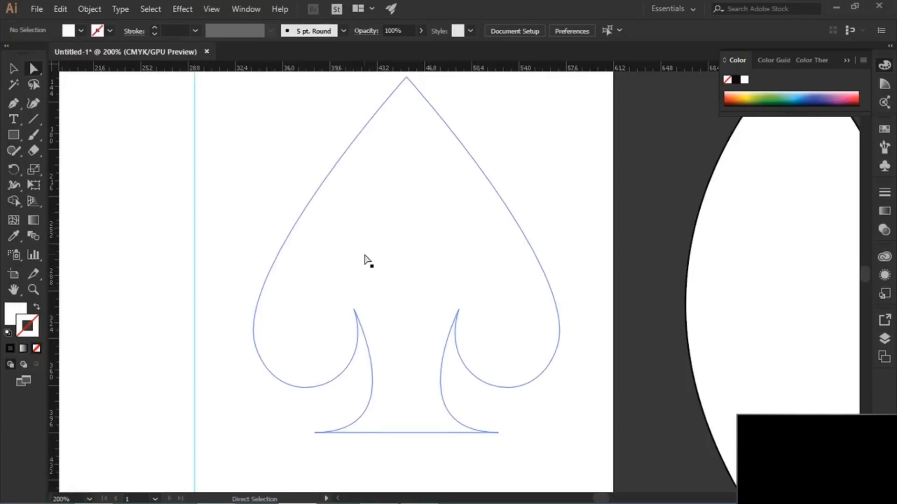
# Move the strokeless white spade off the artboard to the dark canvas area below the leaf shape, and deselect it.
pyautogui.keyDown('alt'); pyautogui.scroll(-4, 367, 259); pyautogui.keyUp('alt')
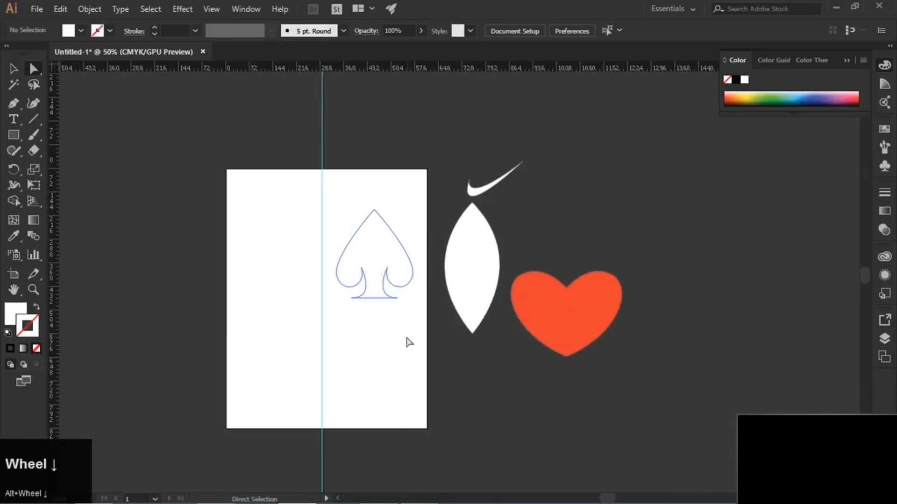
pyautogui.moveTo(373, 258); pyautogui.dragTo(498, 423)
pyautogui.click(590, 422)
# Set the moved spade's fill to none, deselect it, and reselect the invisible shape by marquee around its area.
pyautogui.click(494, 421)
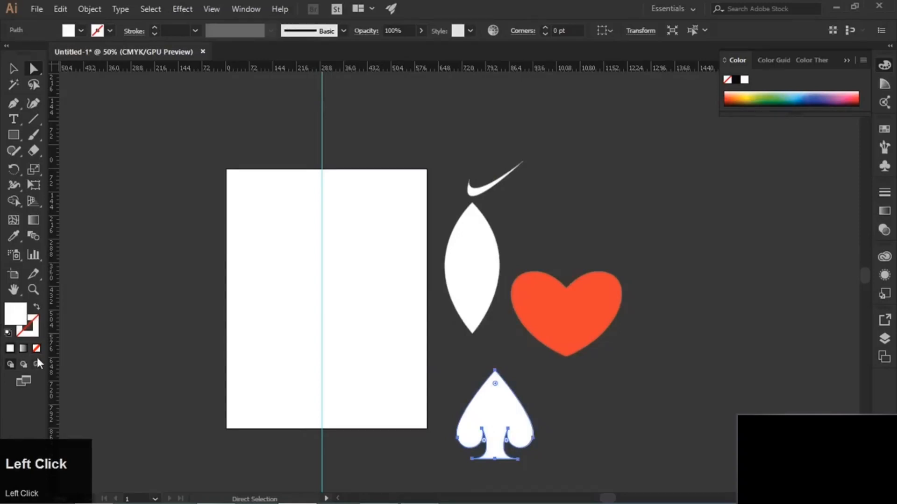
pyautogui.click(37, 347)
pyautogui.click(596, 423)
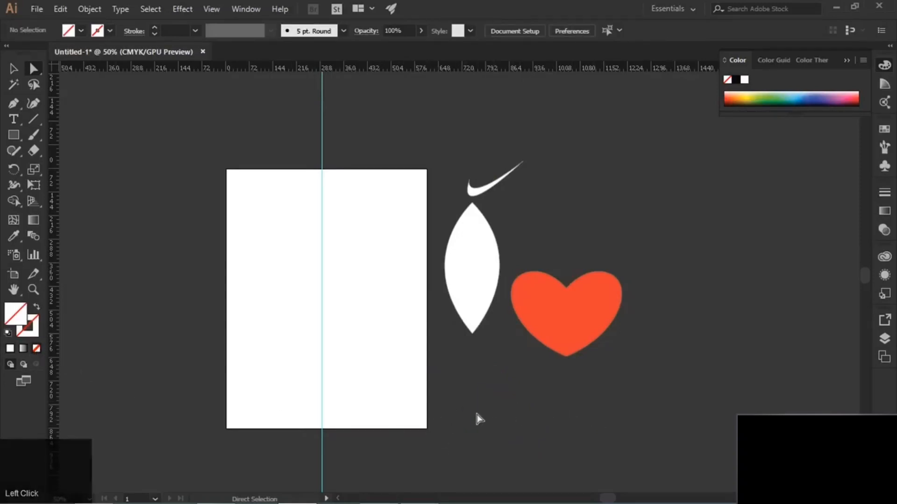
pyautogui.moveTo(448, 363); pyautogui.dragTo(556, 475)
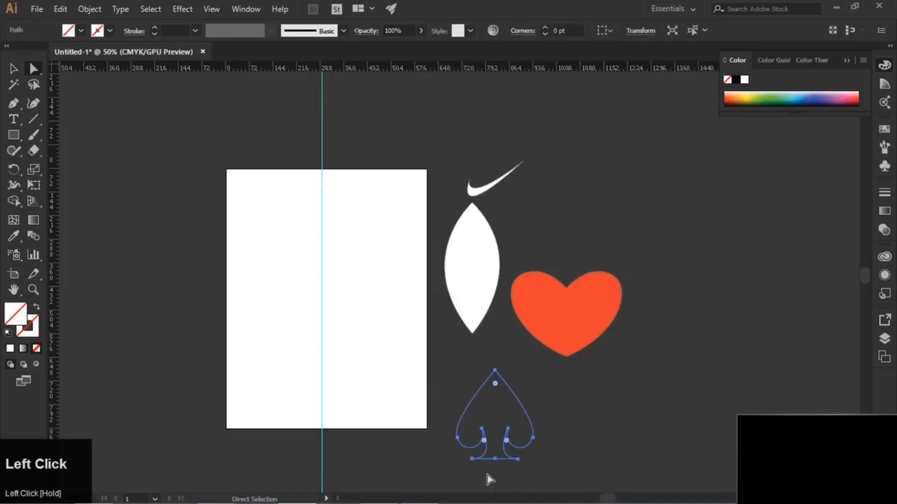
# Restore the invisible spade's default white fill and black stroke, and move it onto the artboard beside the vertical guide.
pyautogui.click(6, 335)
pyautogui.moveTo(498, 412)
pyautogui.mouseDown()
pyautogui.moveTo(404, 383)
pyautogui.moveTo(366, 276)
pyautogui.moveTo(370, 215)
pyautogui.mouseUp()
pyautogui.scroll(4, 369, 266)
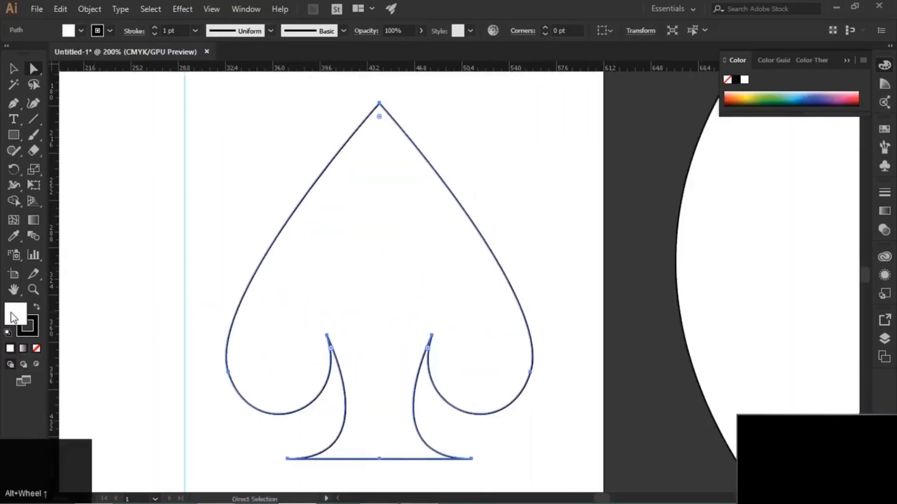
# Set the spade's fill to the dark brown 4c4040.
pyautogui.doubleClick(17, 324)
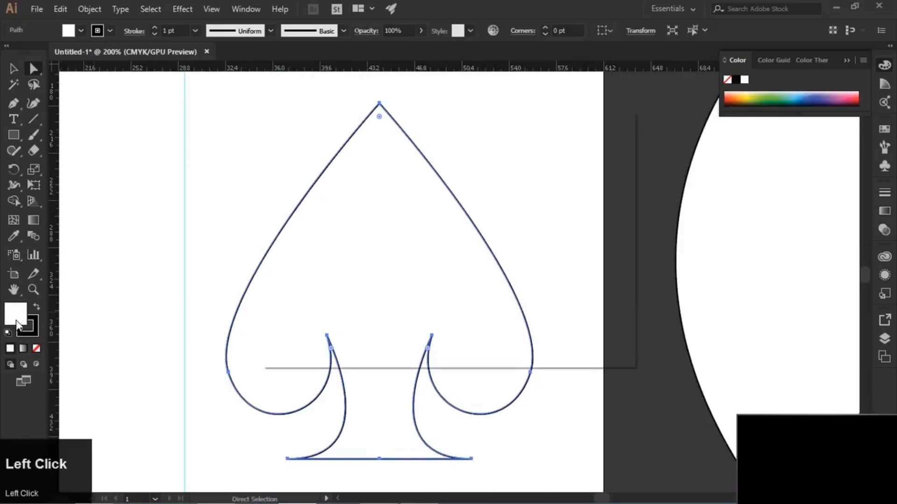
pyautogui.click(302, 273)
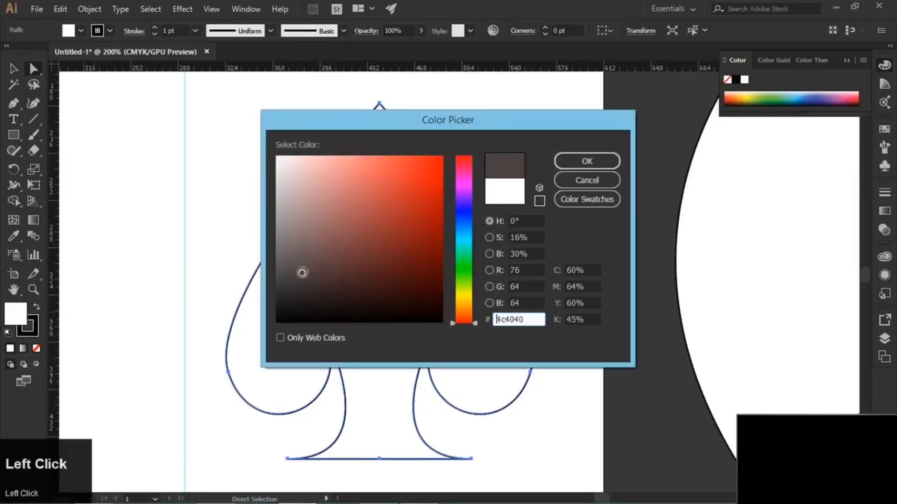
pyautogui.click(573, 164)
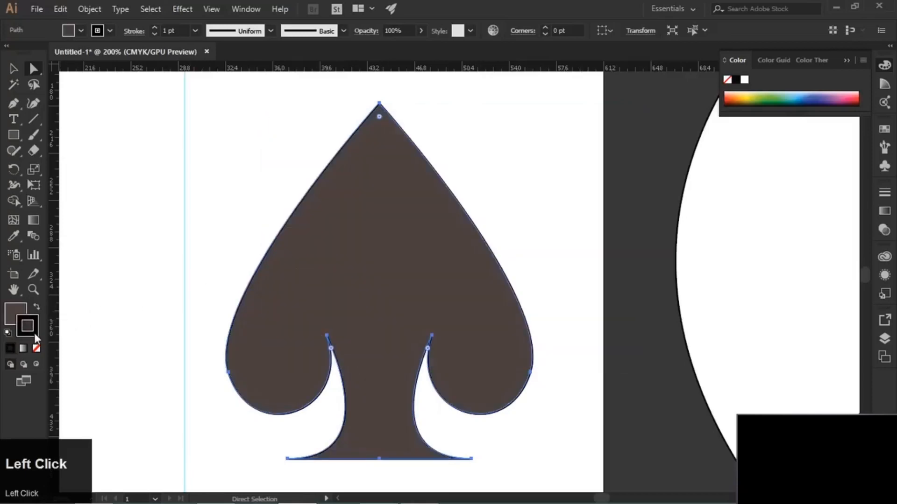
# Change the spade's stroke colour to a pinkish red.
pyautogui.doubleClick(34, 333)
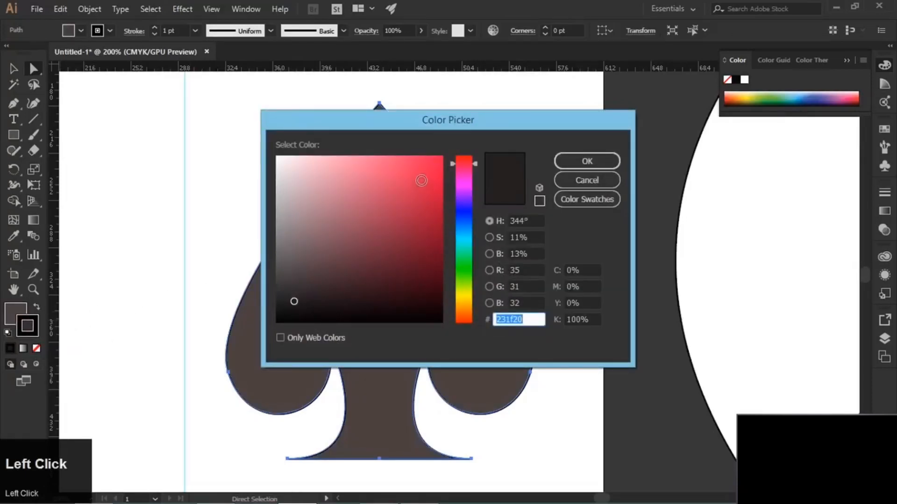
pyautogui.click(421, 181)
pyautogui.click(575, 160)
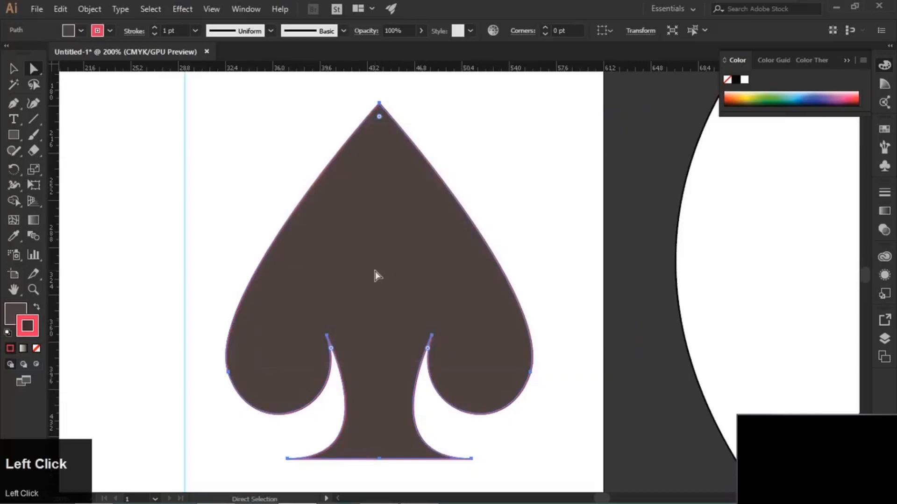
# Reselect the spade, set its stroke weight to 8 pt, and deselect it.
pyautogui.click(526, 233)
pyautogui.click(426, 263)
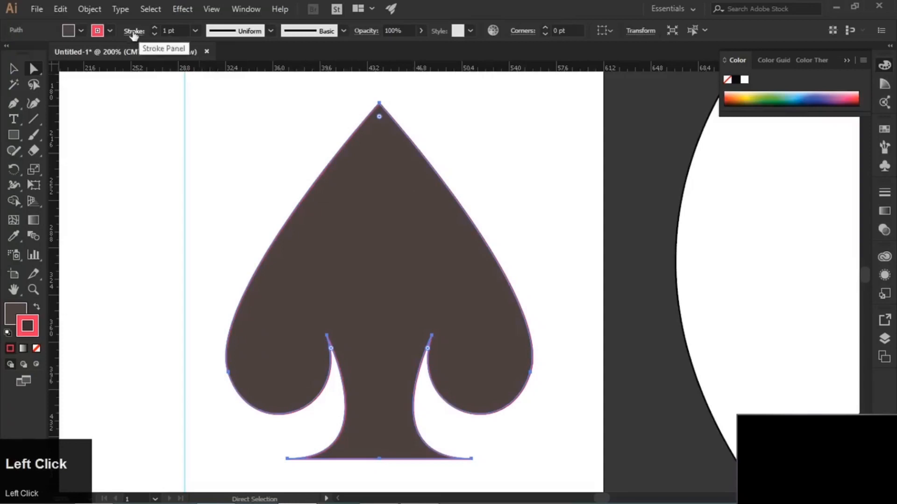
pyautogui.click(195, 30)
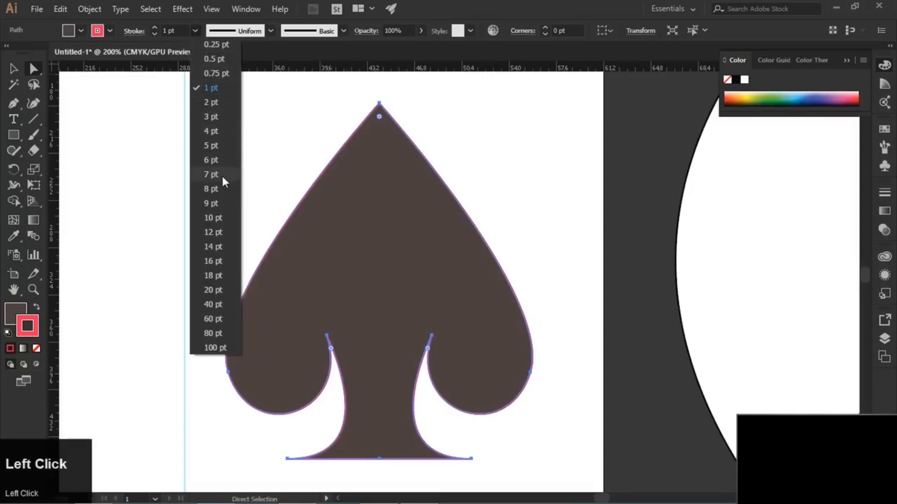
pyautogui.click(223, 189)
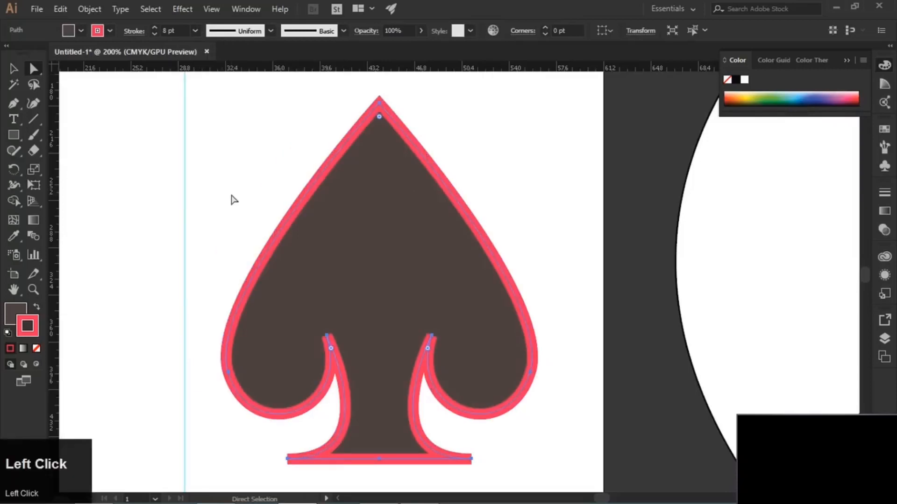
pyautogui.click(522, 193)
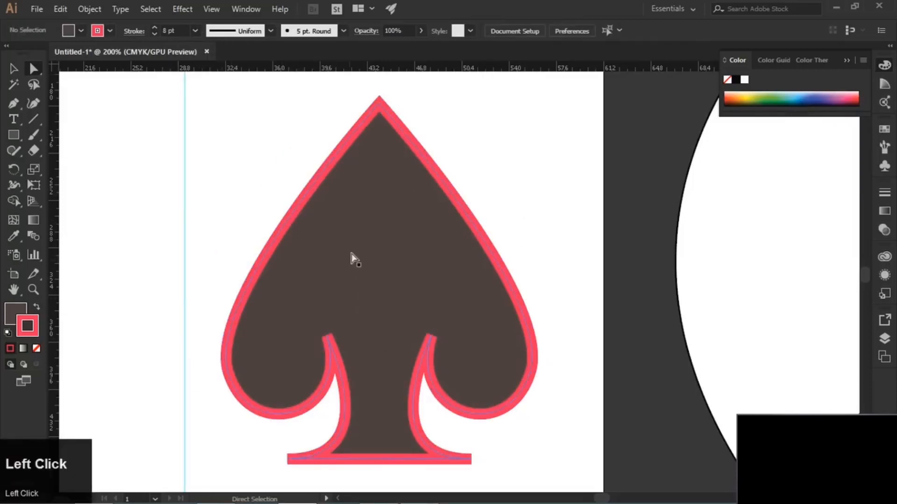
# Nudge the spade slightly on the artboard and swap its fill and stroke colours.
pyautogui.moveTo(356, 239); pyautogui.dragTo(343, 233)
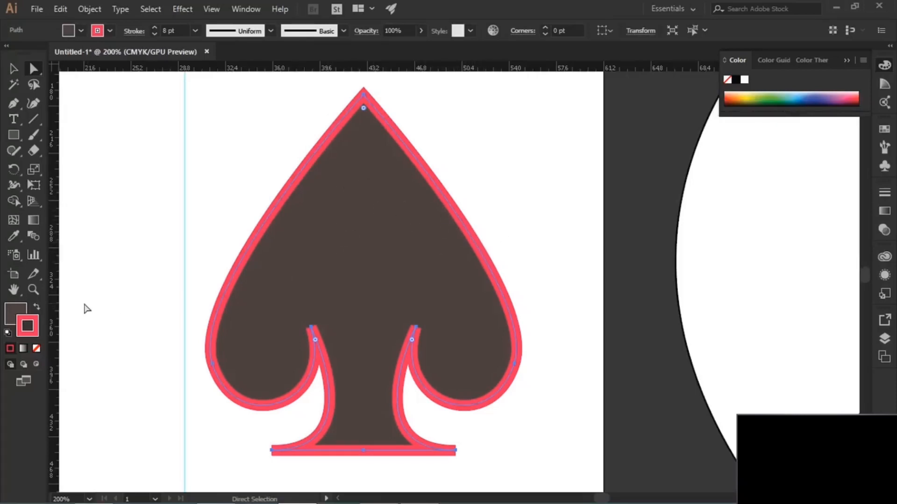
pyautogui.moveTo(316, 251); pyautogui.dragTo(269, 280)
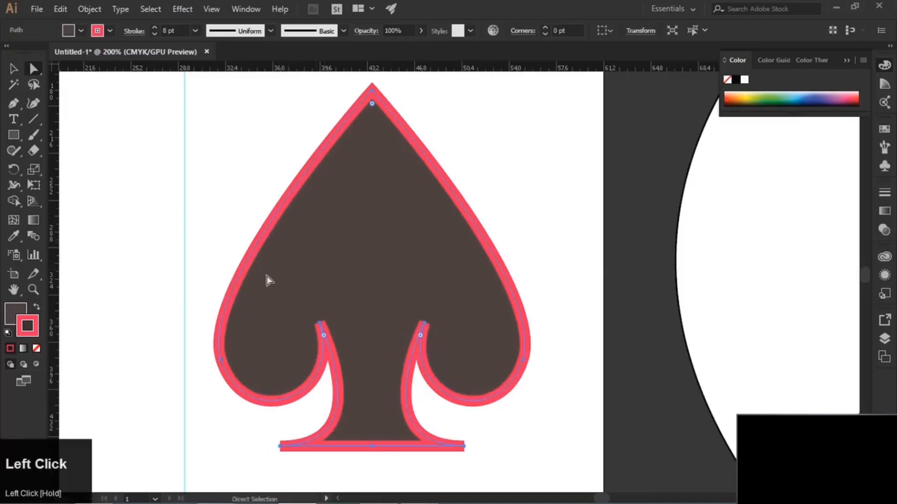
pyautogui.click(14, 309)
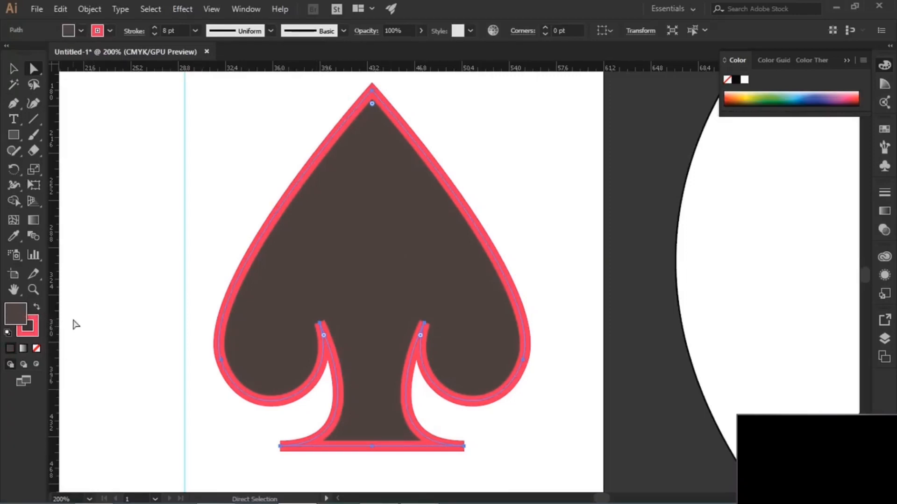
pyautogui.click(35, 308)
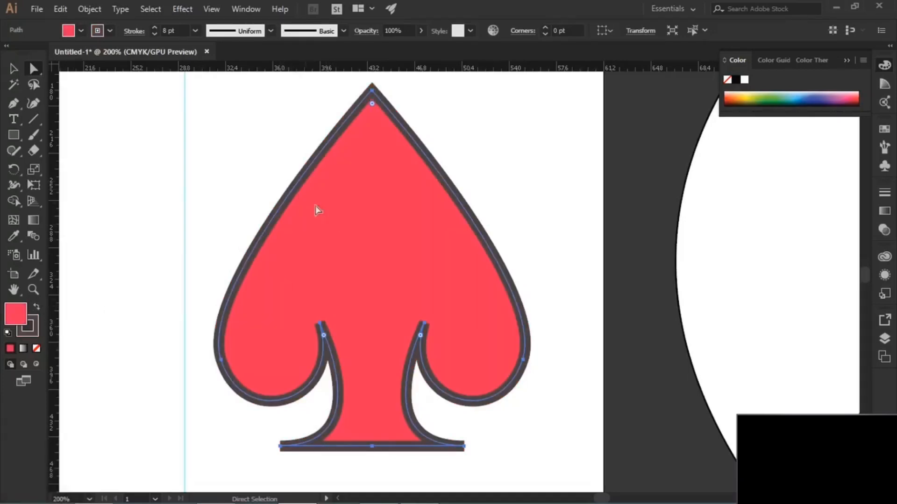
# Try the default fill and stroke and a gradient fill on the spade, undoing each change.
pyautogui.click(8, 335)
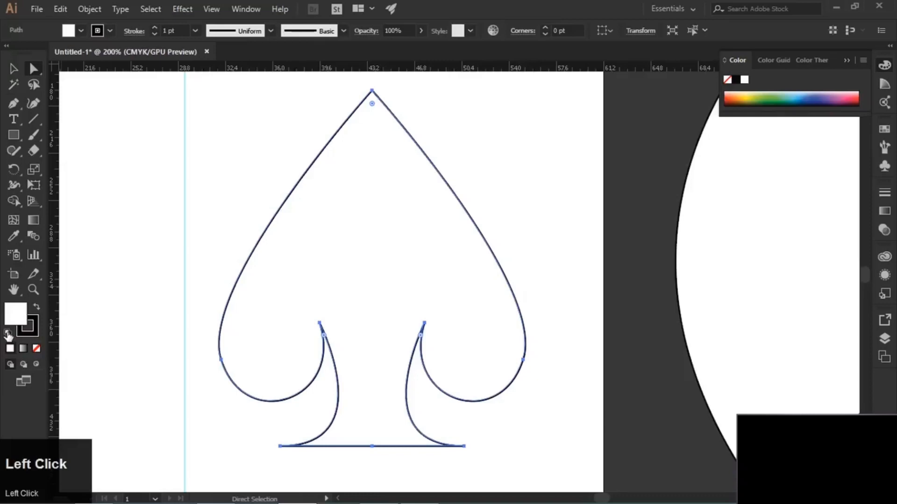
pyautogui.hotkey('ctrl', 'z')
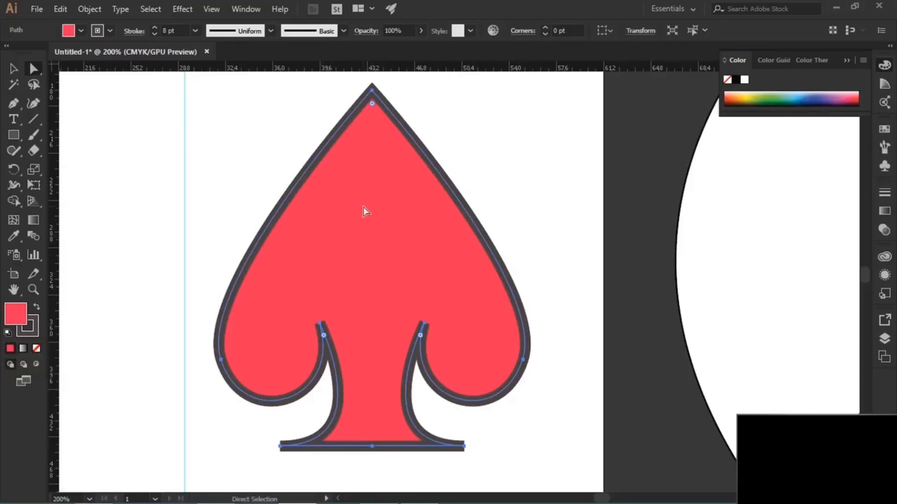
pyautogui.click(21, 349)
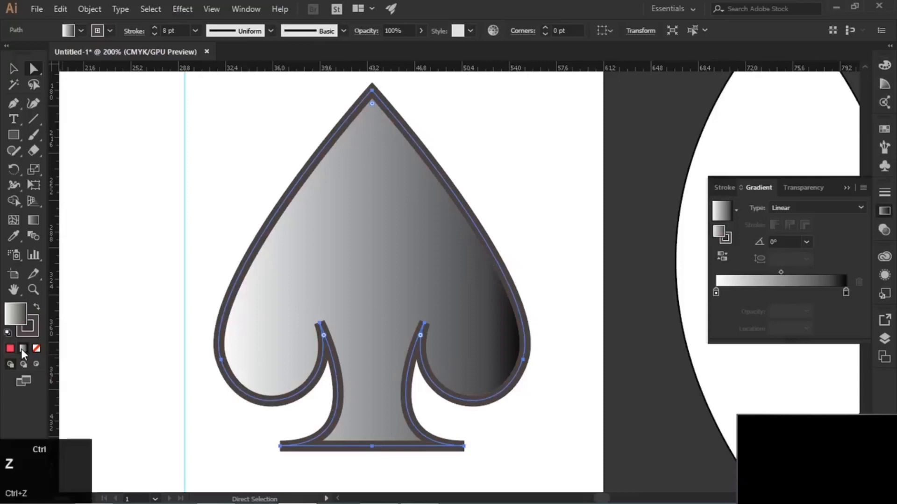
pyautogui.hotkey('ctrl', 'z')
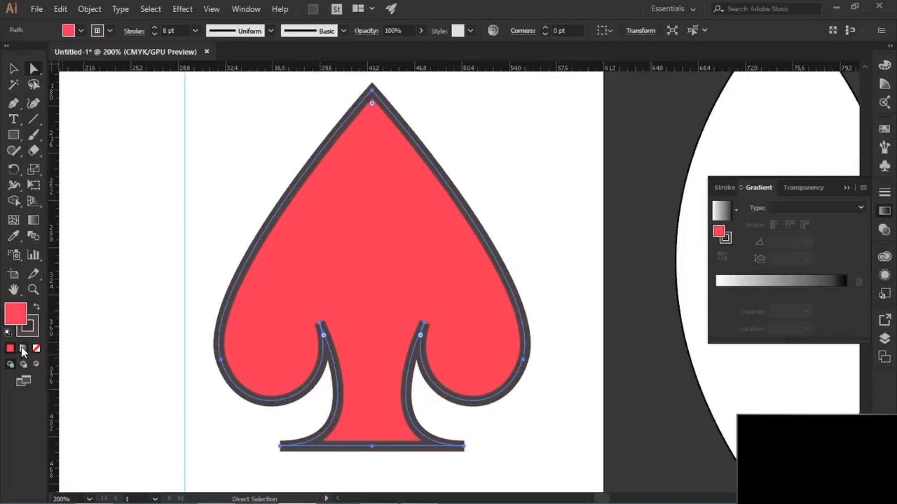
# Open the spade's fill colour for editing, try a purple hue, and pick the blue 330ae2.
pyautogui.doubleClick(16, 315)
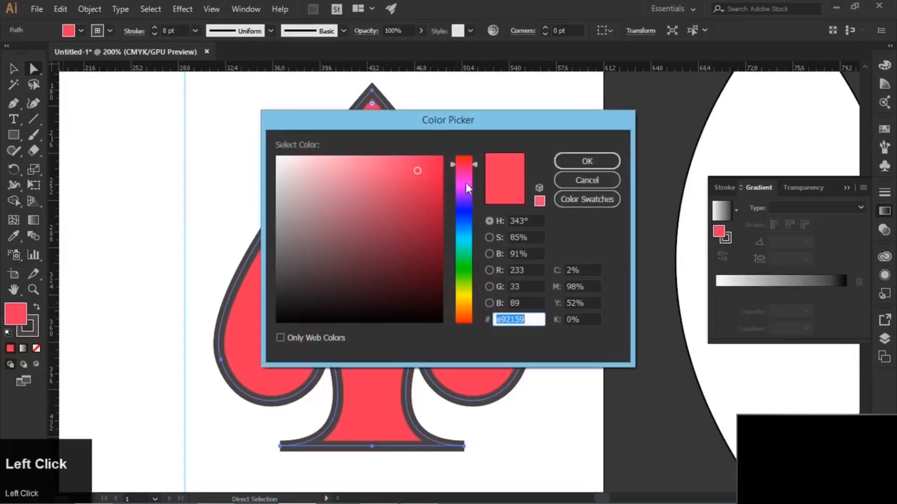
pyautogui.moveTo(465, 185); pyautogui.dragTo(407, 213)
pyautogui.moveTo(414, 124); pyautogui.dragTo(343, 137)
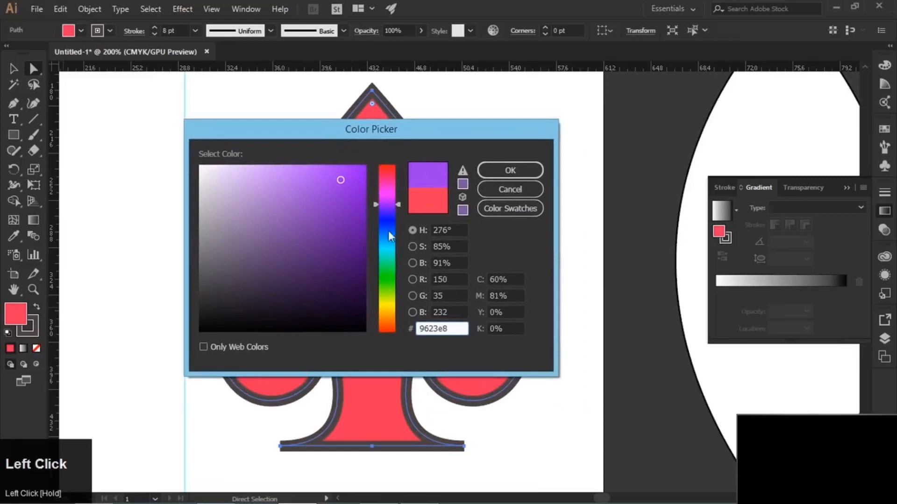
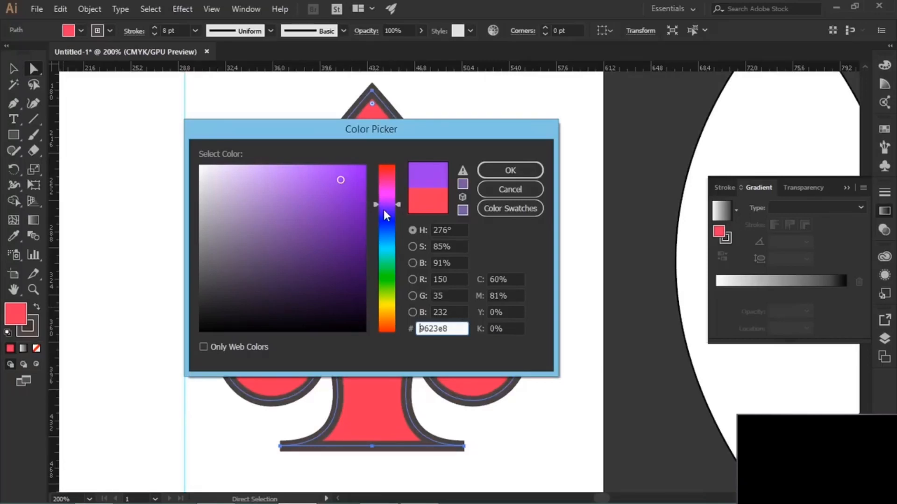
pyautogui.moveTo(385, 207); pyautogui.dragTo(389, 215)
pyautogui.moveTo(341, 180)
pyautogui.mouseDown()
pyautogui.moveTo(233, 179)
pyautogui.moveTo(216, 228)
pyautogui.moveTo(248, 250)
pyautogui.moveTo(290, 226)
pyautogui.moveTo(290, 191)
pyautogui.moveTo(290, 273)
pyautogui.moveTo(236, 278)
pyautogui.moveTo(241, 263)
pyautogui.moveTo(359, 184)
pyautogui.mouseUp()
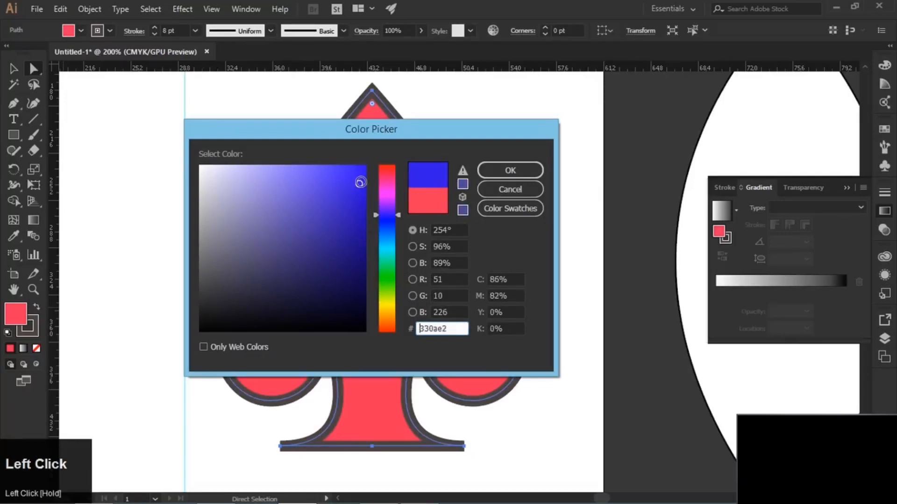
# Try the saturation-based and brightness-based colour views, raising the blue's brightness to 92%.
pyautogui.click(413, 247)
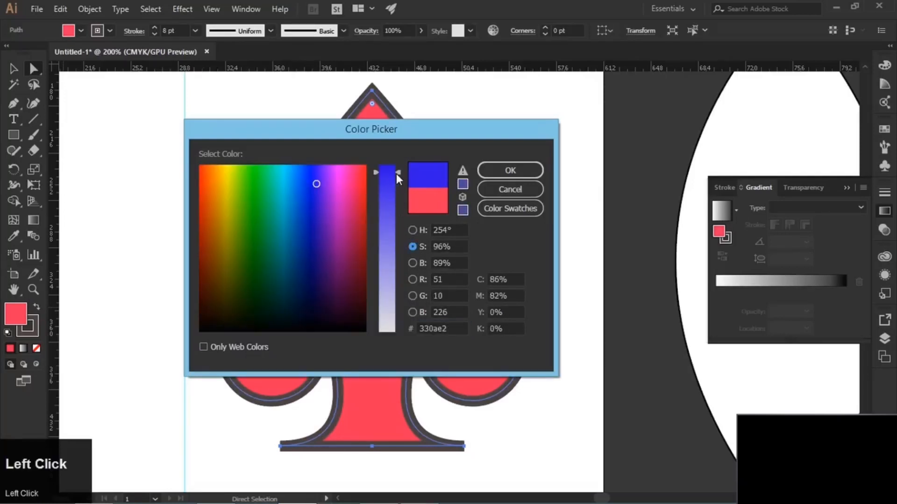
pyautogui.moveTo(397, 172)
pyautogui.mouseDown()
pyautogui.moveTo(394, 250)
pyautogui.moveTo(396, 167)
pyautogui.mouseUp()
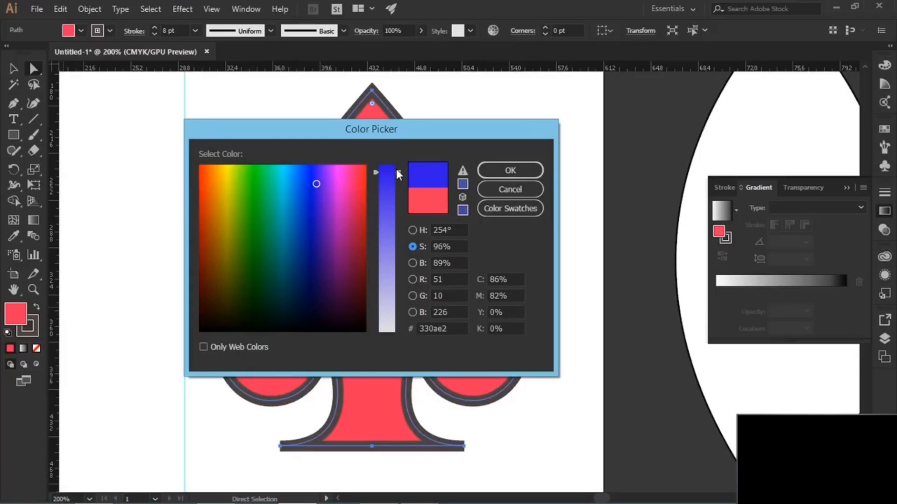
pyautogui.click(412, 265)
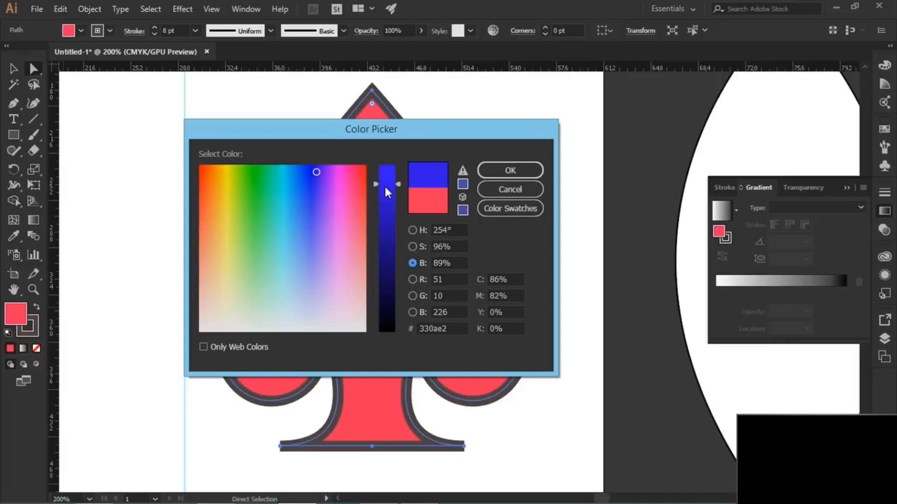
pyautogui.moveTo(388, 183)
pyautogui.mouseDown()
pyautogui.moveTo(385, 253)
pyautogui.moveTo(392, 180)
pyautogui.mouseUp()
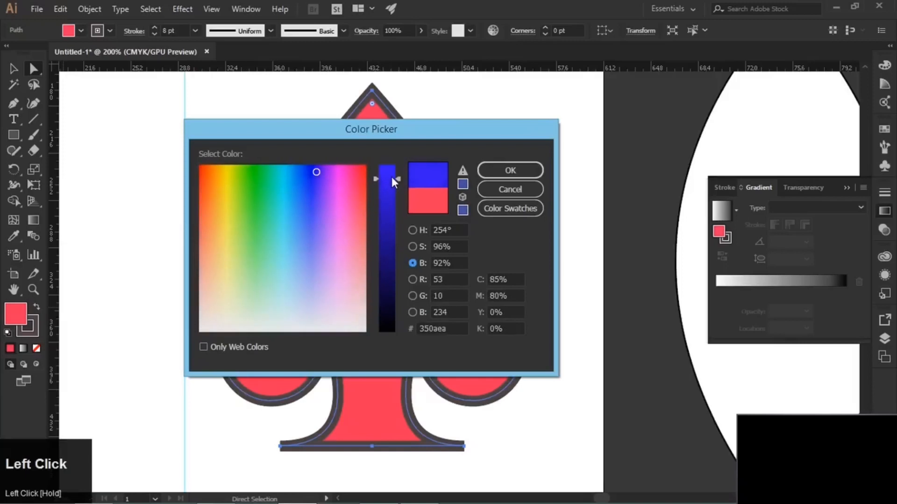
# Return to the hue-based colour view and apply the magenta c649c9 as the spade's fill.
pyautogui.click(412, 230)
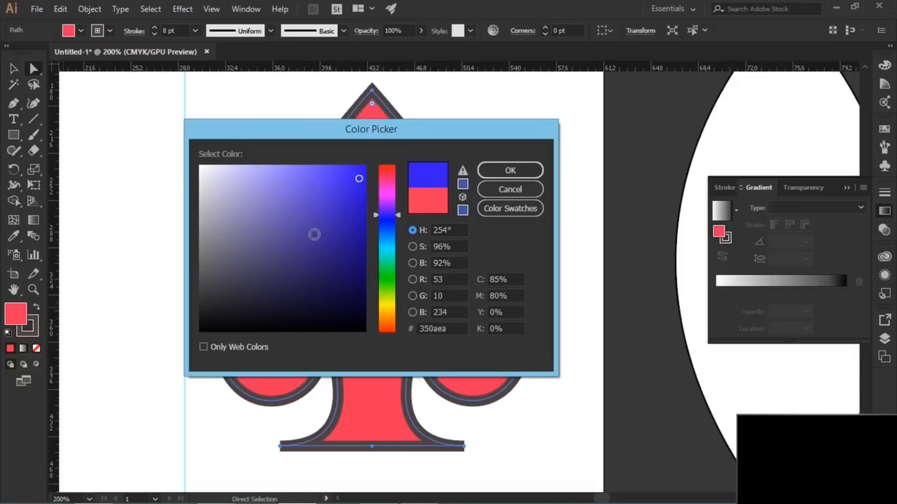
pyautogui.moveTo(387, 208); pyautogui.dragTo(388, 193)
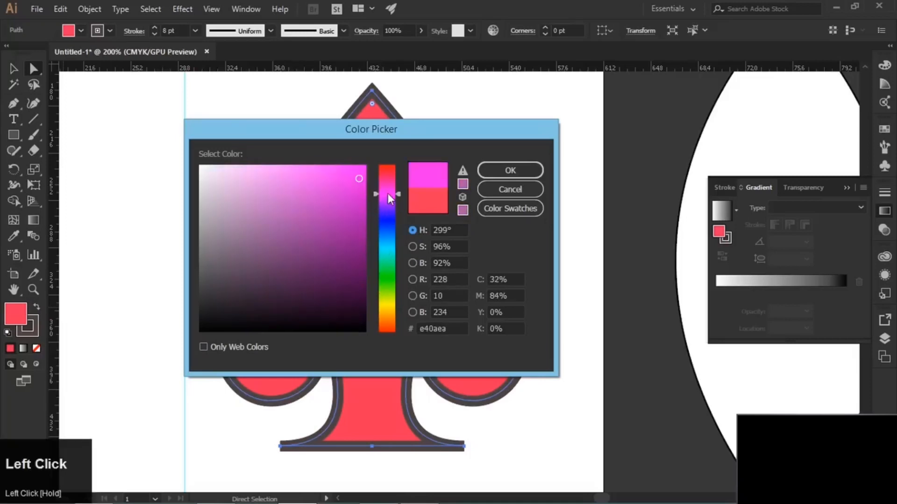
pyautogui.click(306, 200)
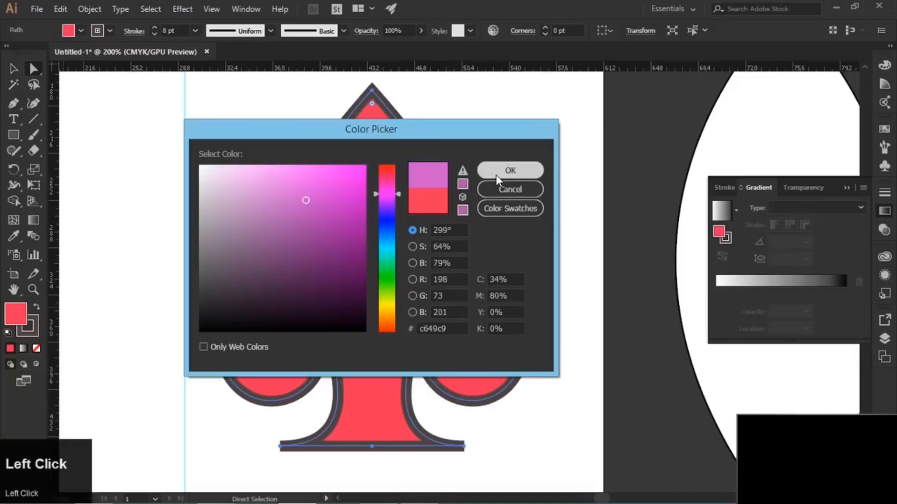
pyautogui.click(495, 174)
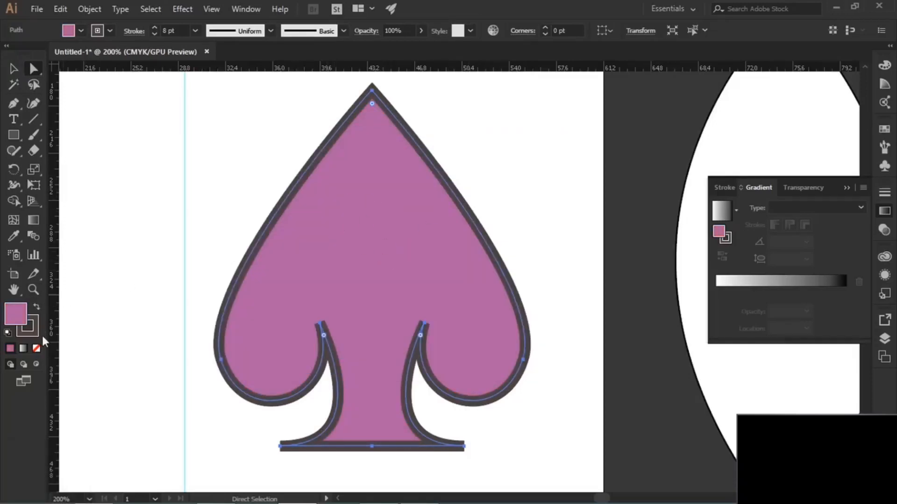
# Set the spade's stroke colour to the green 84d339 and deselect the shape.
pyautogui.click(29, 328)
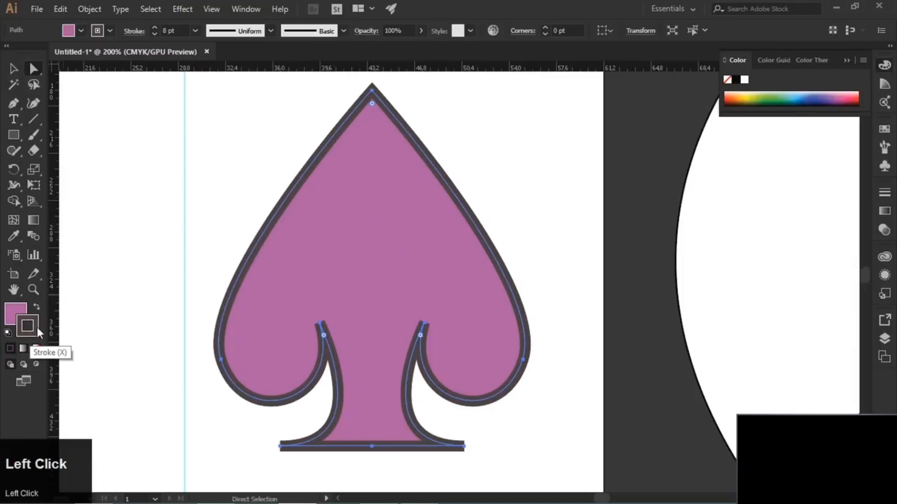
pyautogui.doubleClick(38, 327)
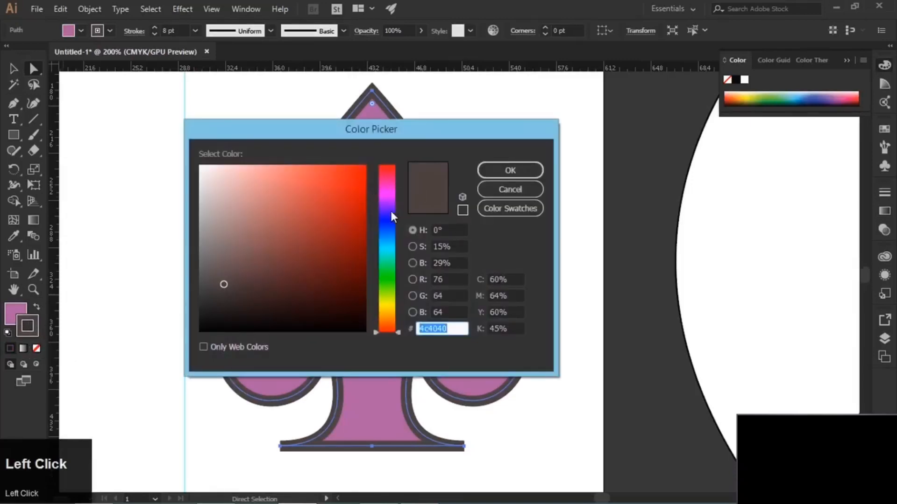
pyautogui.click(388, 213)
pyautogui.click(320, 194)
pyautogui.click(385, 291)
pyautogui.moveTo(383, 291); pyautogui.dragTo(383, 290)
pyautogui.moveTo(341, 134); pyautogui.dragTo(504, 114)
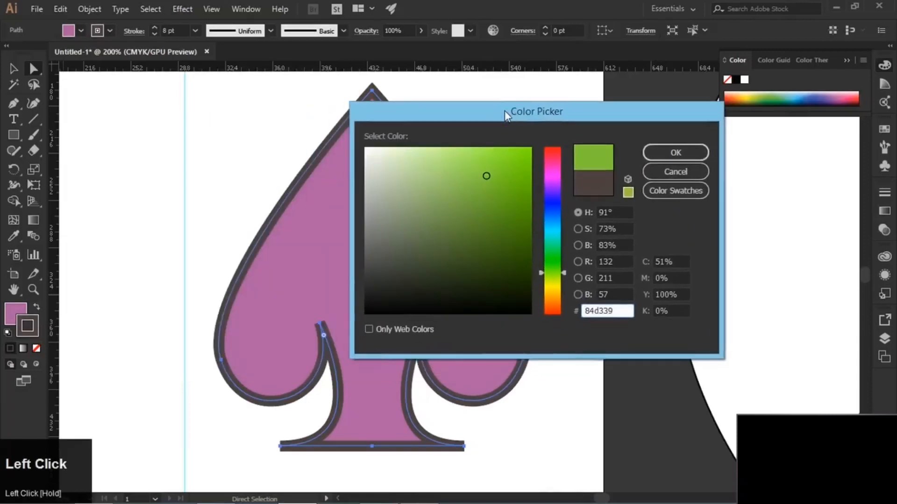
pyautogui.click(664, 152)
pyautogui.click(487, 174)
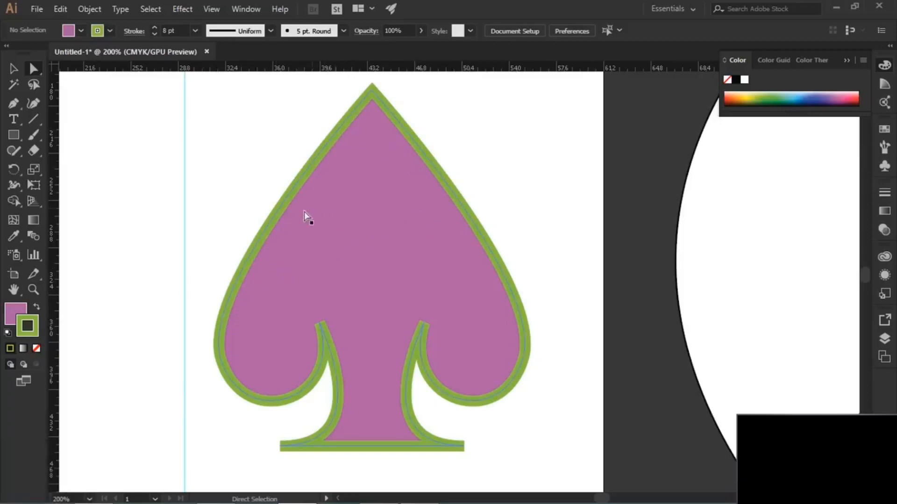
# Select the magenta spade and remove its green stroke.
pyautogui.click(37, 352)
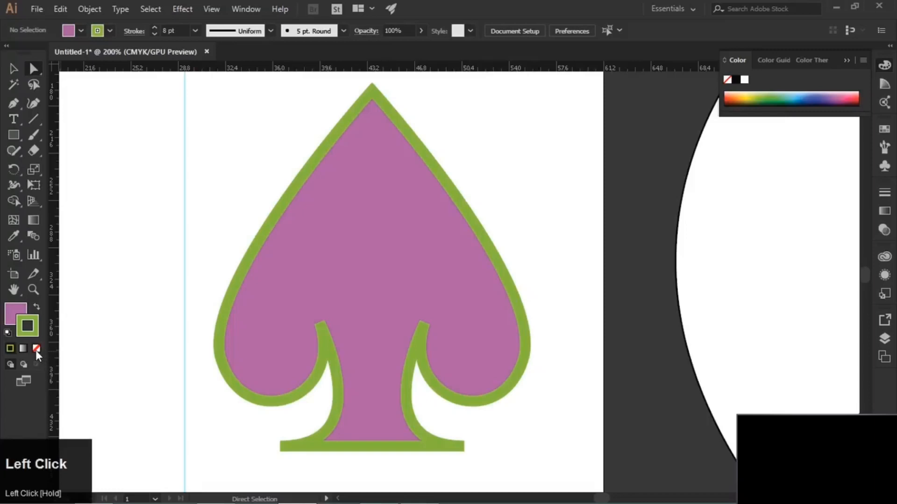
pyautogui.click(360, 250)
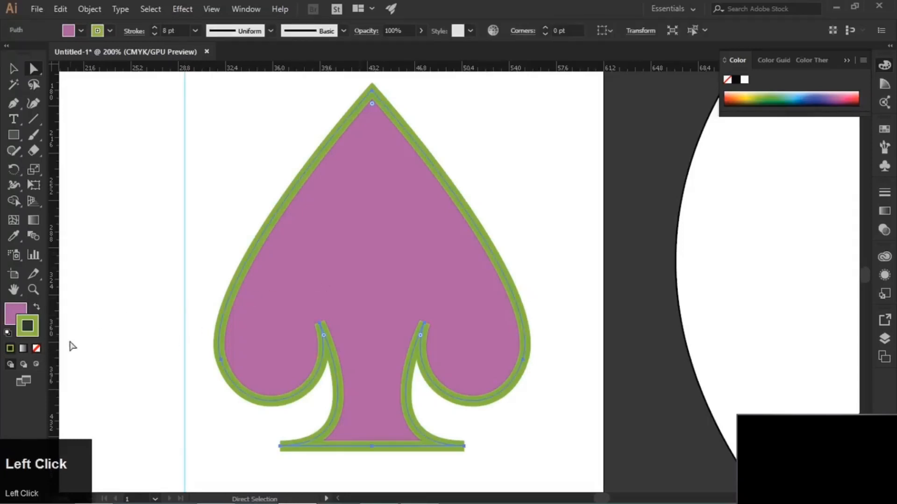
pyautogui.click(36, 348)
pyautogui.click(13, 69)
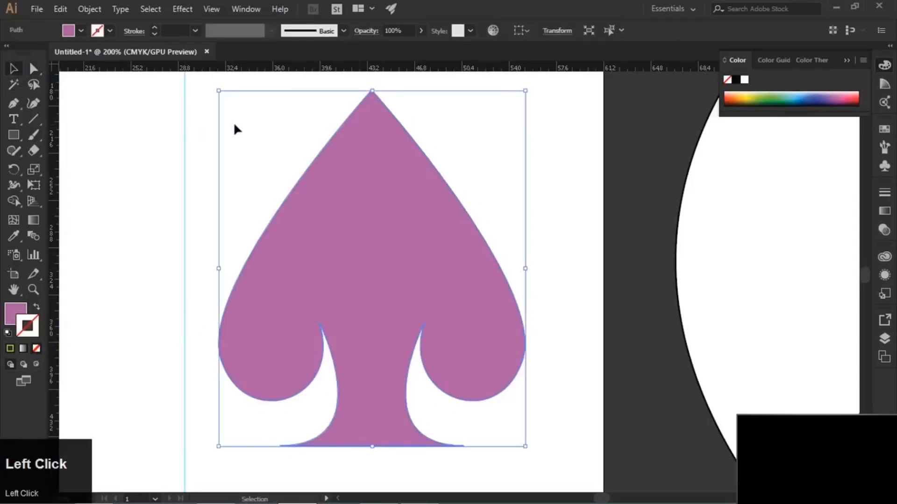
# Move the spade off the artboard, beneath the white leaf shape and beside the heart, and hide the guides.
pyautogui.click(231, 159)
pyautogui.scroll(-3, 223, 162)
pyautogui.press('space')
pyautogui.moveTo(332, 248); pyautogui.dragTo(519, 403)
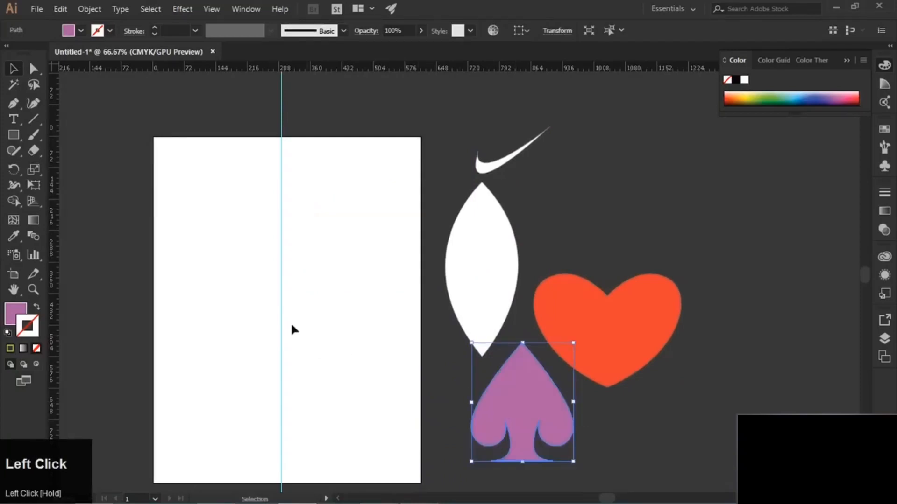
pyautogui.press('ctrl')
pyautogui.hotkey('ctrl', ';')
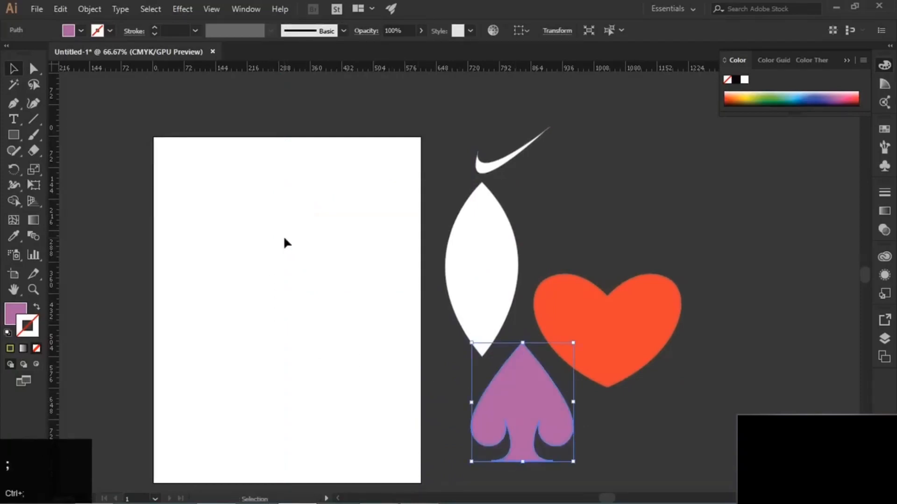
pyautogui.press('space')
pyautogui.moveTo(254, 265); pyautogui.dragTo(276, 244)
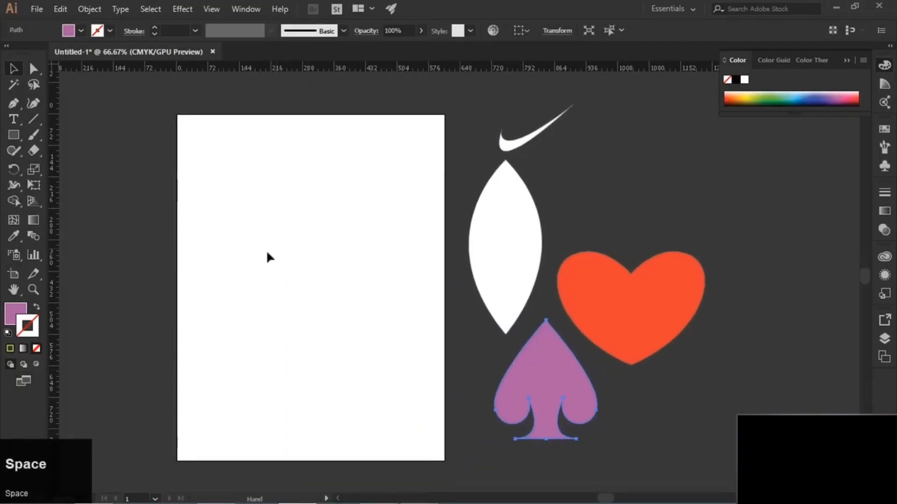
# Draw a purple square about 175 pt wide with the Rectangle tool in the upper part of the empty artboard.
pyautogui.moveTo(13, 103); pyautogui.dragTo(84, 156)
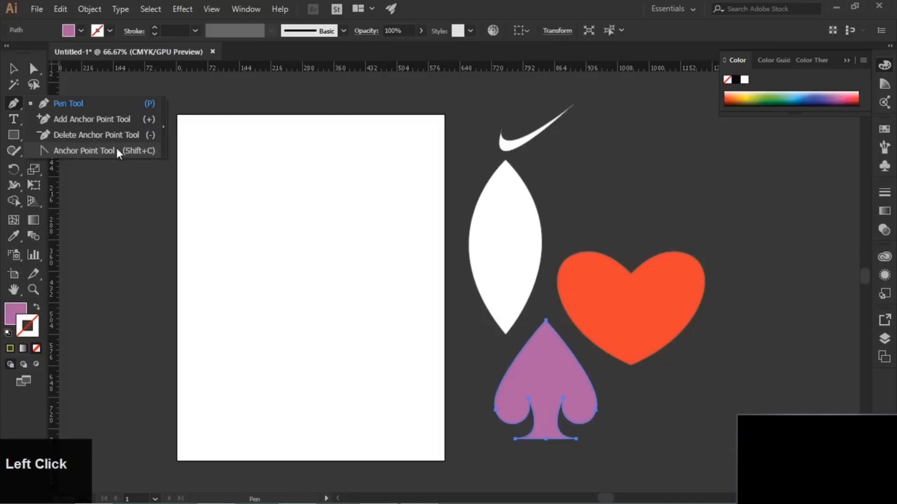
pyautogui.click(16, 134)
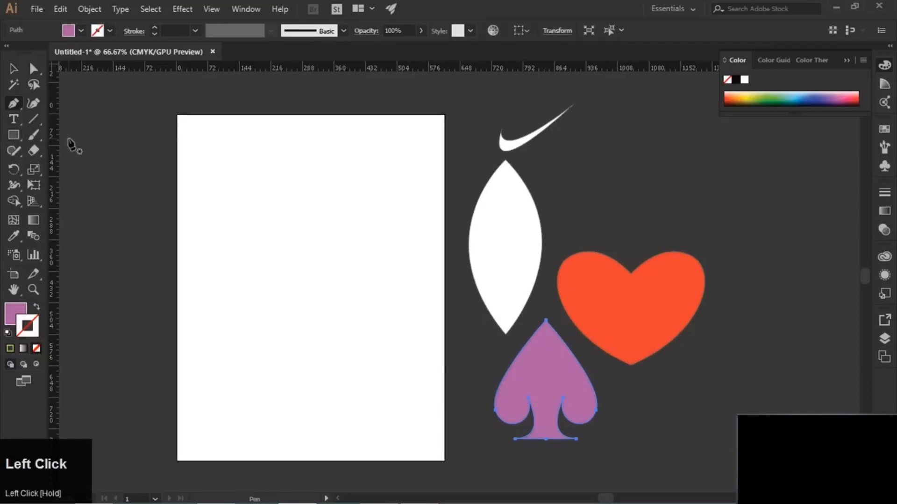
pyautogui.moveTo(16, 133); pyautogui.dragTo(54, 142)
pyautogui.moveTo(235, 181); pyautogui.dragTo(312, 258)
pyautogui.keyDown('shift'); pyautogui.click(376, 259); pyautogui.keyUp('shift')
pyautogui.click(480, 267)
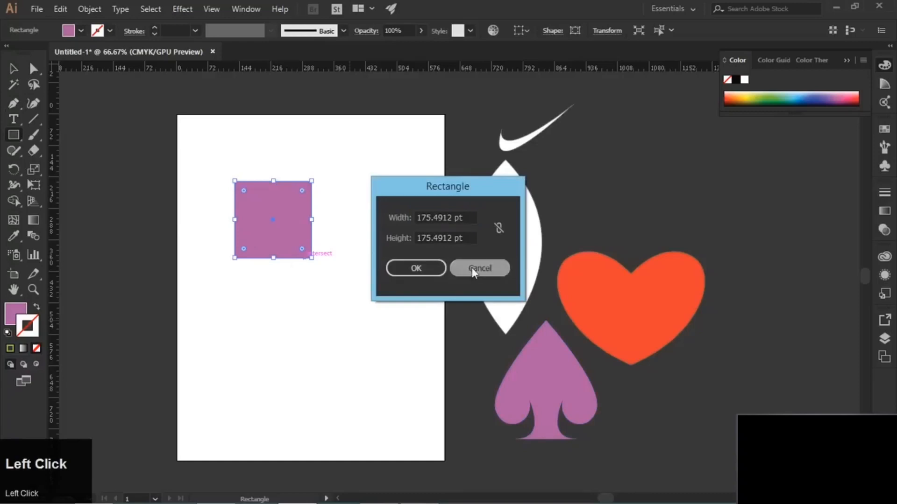
# Curve the square's upper-right corner with the Anchor Point tool by pulling out direction handles.
pyautogui.moveTo(14, 103); pyautogui.dragTo(84, 155)
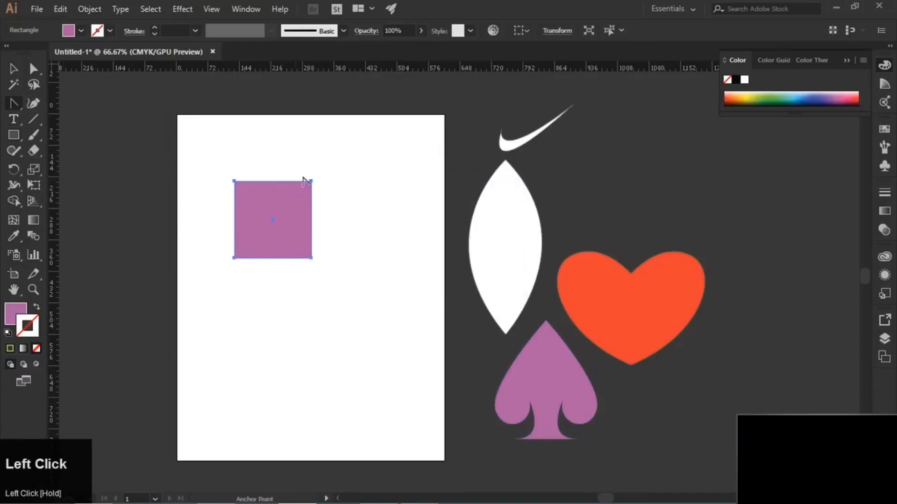
pyautogui.moveTo(311, 180); pyautogui.dragTo(346, 212)
pyautogui.scroll(3, 320, 181)
pyautogui.scroll(-2, 320, 178)
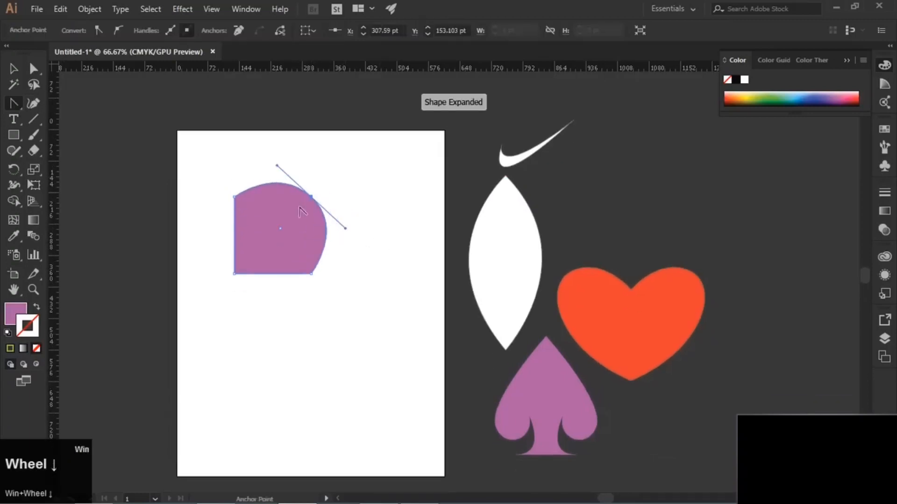
pyautogui.keyDown('alt'); pyautogui.scroll(3, 316, 200); pyautogui.keyUp('alt')
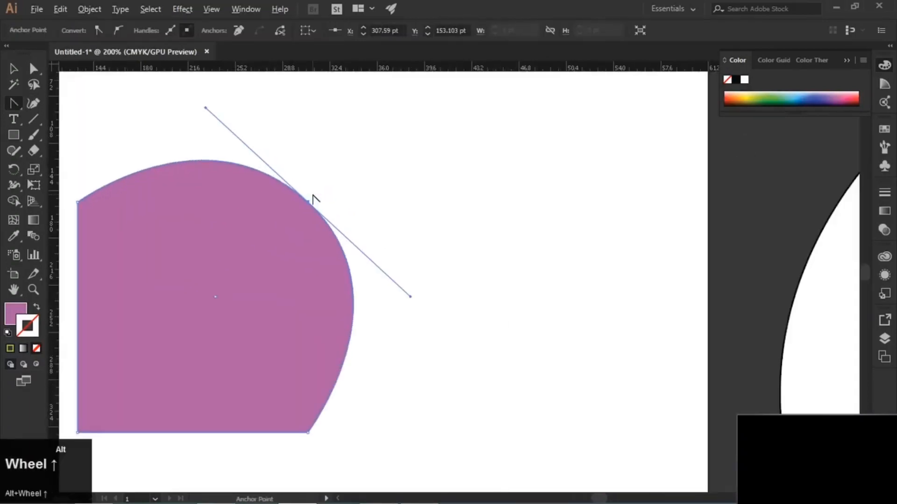
# Convert the square's curved corner back to a sharp point and delete the square.
pyautogui.click(308, 204)
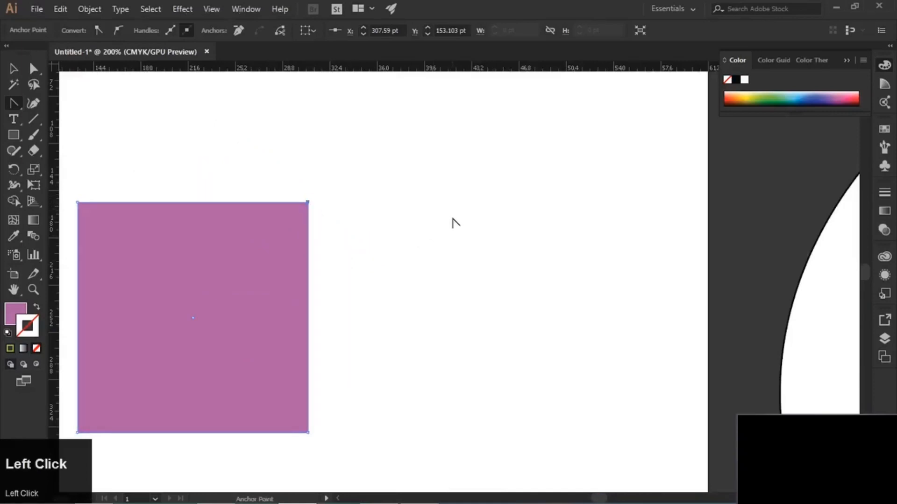
pyautogui.moveTo(284, 225); pyautogui.dragTo(402, 217)
pyautogui.click(13, 69)
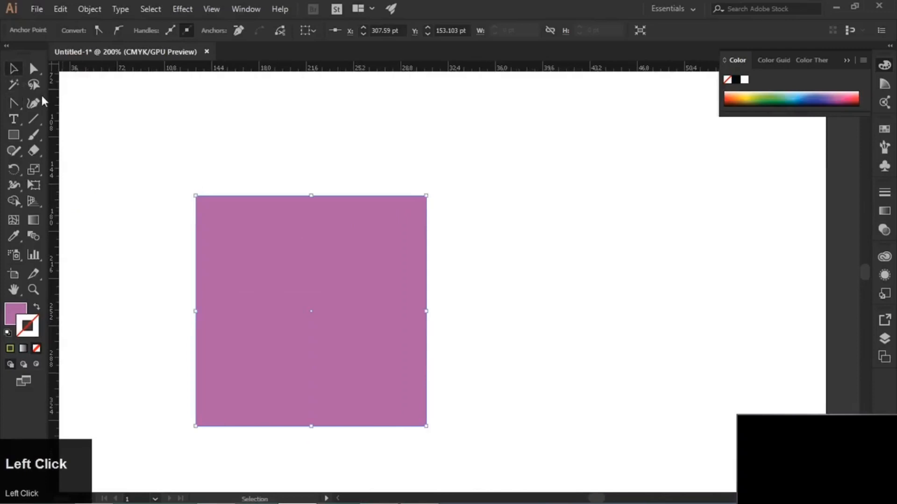
pyautogui.press('BackSpace')
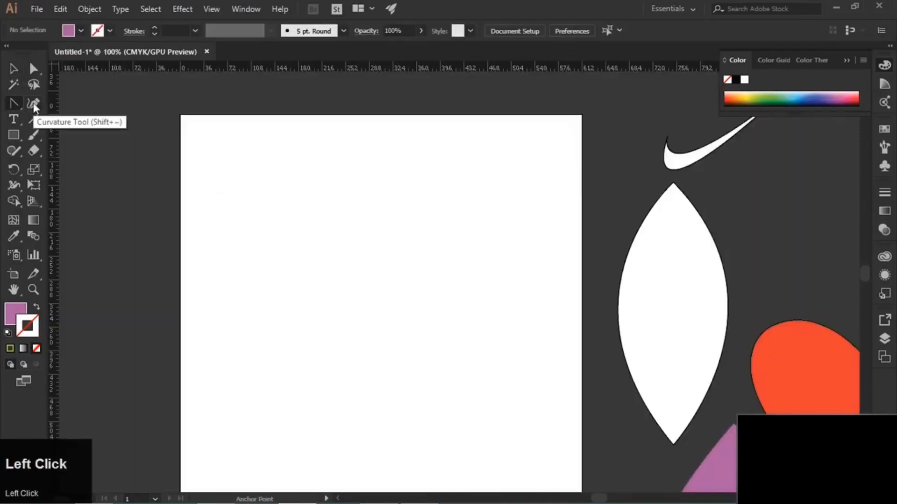
# Draw the outer turn of a clockwise spiral on the artboard with the Curvature tool.
pyautogui.click(36, 104)
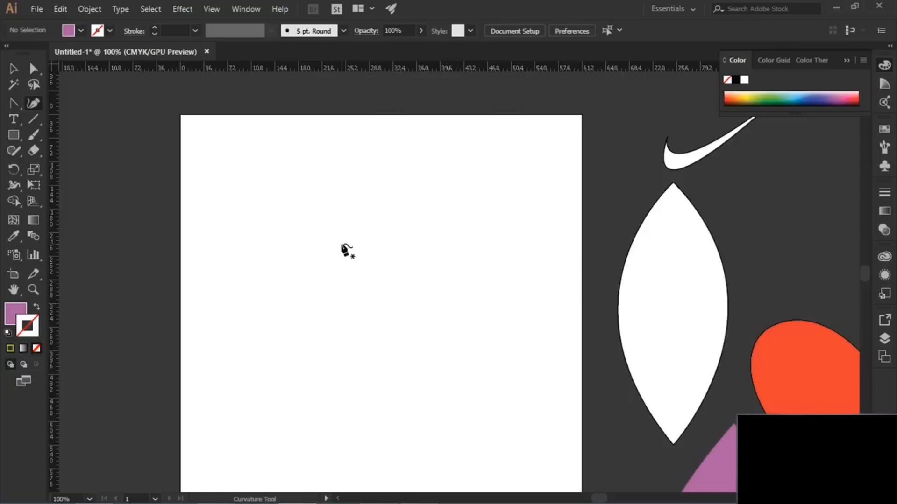
pyautogui.click(277, 265)
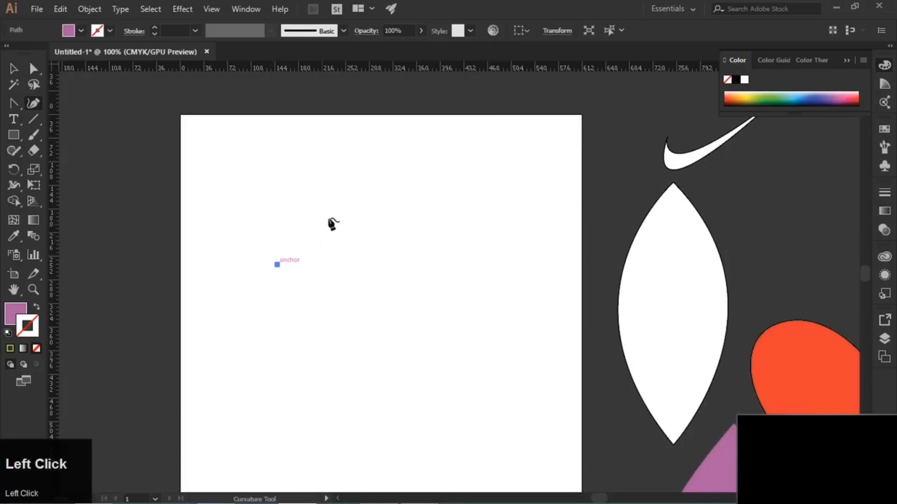
pyautogui.click(425, 184)
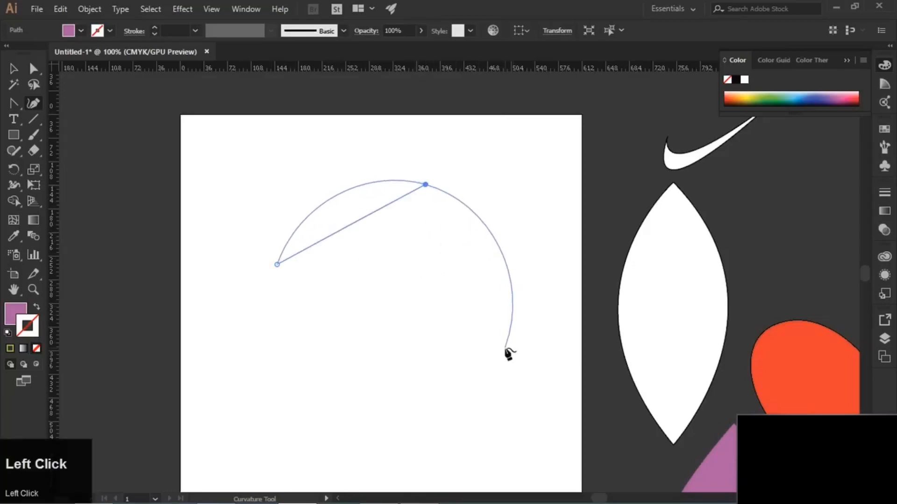
pyautogui.click(473, 365)
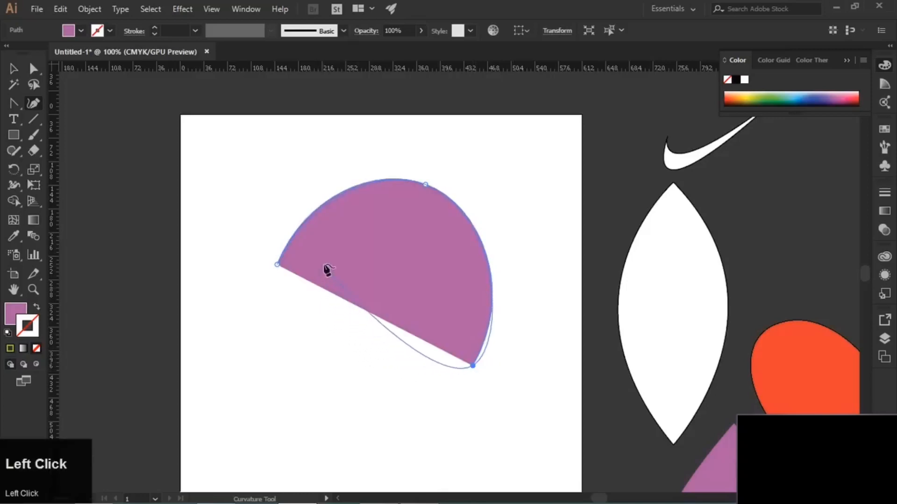
pyautogui.click(342, 362)
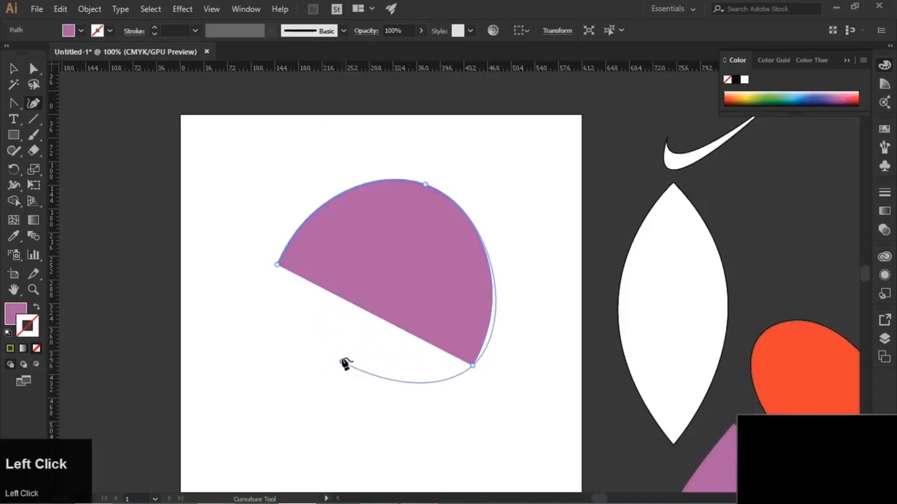
pyautogui.click(381, 234)
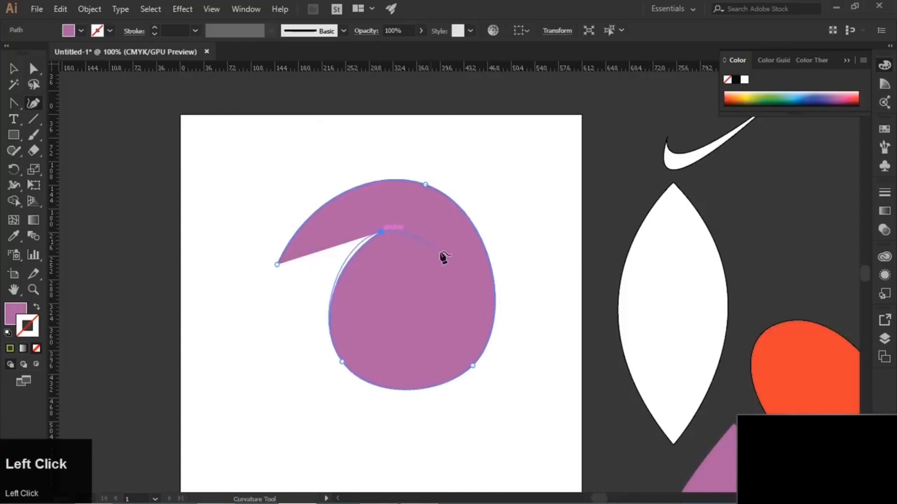
pyautogui.click(458, 306)
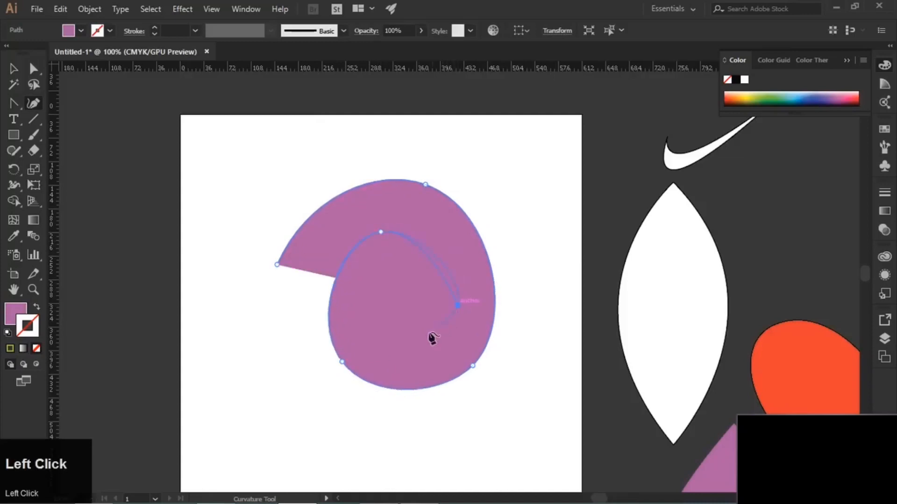
# Continue the curve inward to the spiral's centre and swap the spiral's fill and stroke.
pyautogui.click(392, 341)
pyautogui.click(375, 285)
pyautogui.click(414, 281)
pyautogui.click(423, 305)
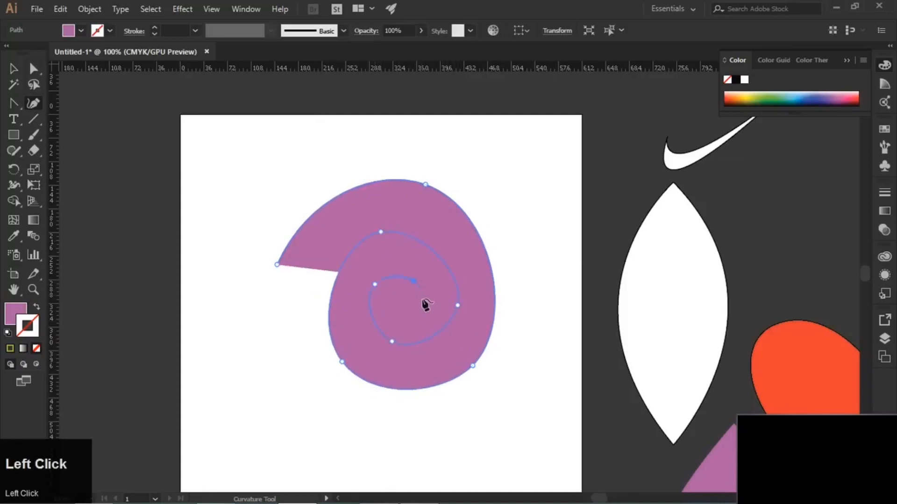
pyautogui.click(395, 312)
pyautogui.click(394, 291)
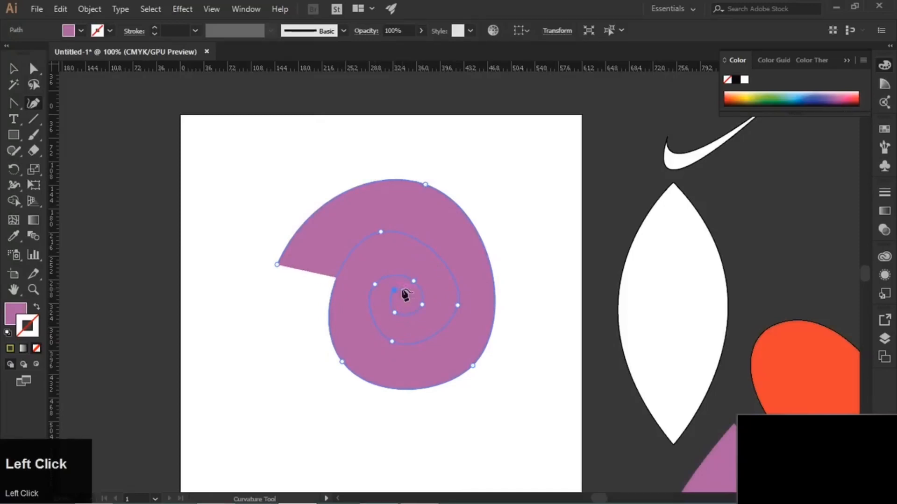
pyautogui.click(13, 70)
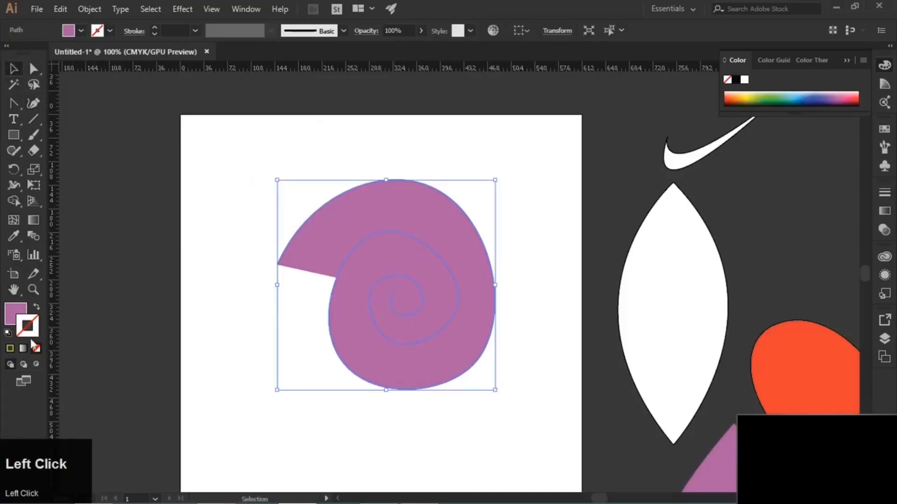
pyautogui.click(37, 308)
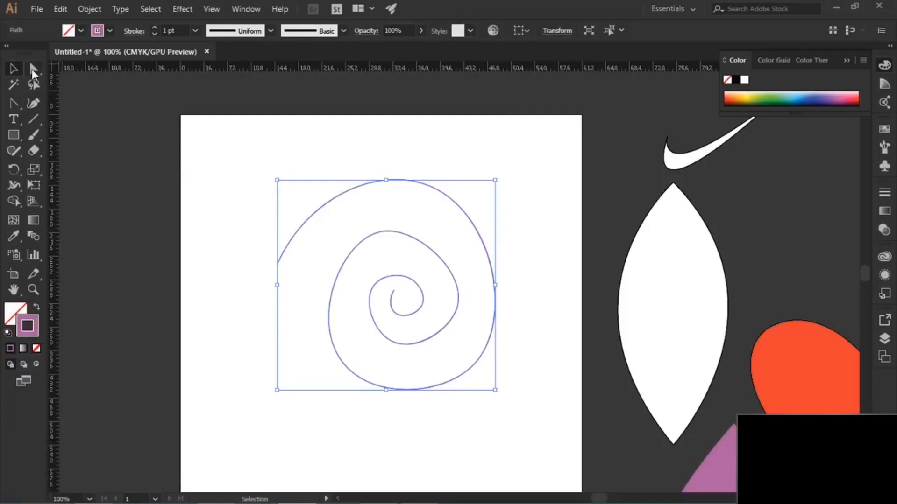
# Smooth the spiral's middle and inner turns by adjusting the direction handles of its anchor points.
pyautogui.click(35, 70)
pyautogui.moveTo(359, 215); pyautogui.dragTo(317, 247)
pyautogui.moveTo(413, 224); pyautogui.dragTo(433, 225)
pyautogui.click(378, 287)
pyautogui.click(363, 308)
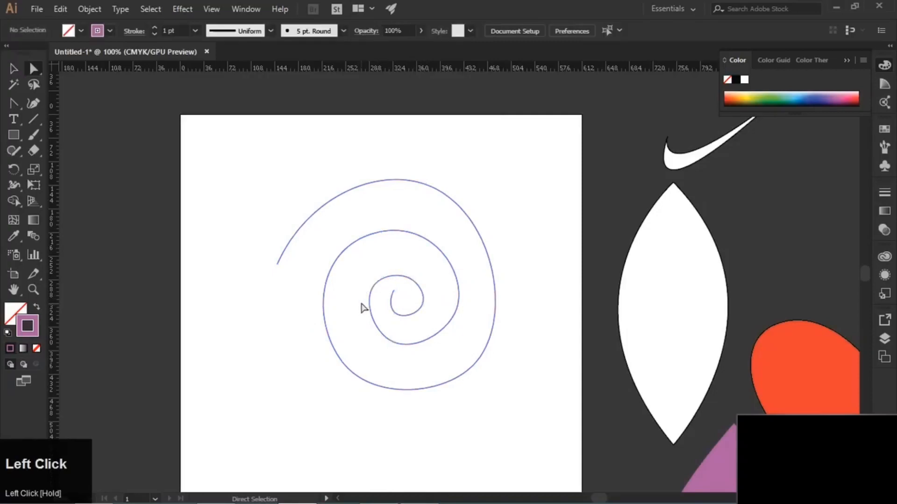
pyautogui.click(375, 283)
pyautogui.moveTo(363, 301); pyautogui.dragTo(358, 307)
pyautogui.click(391, 343)
pyautogui.click(341, 363)
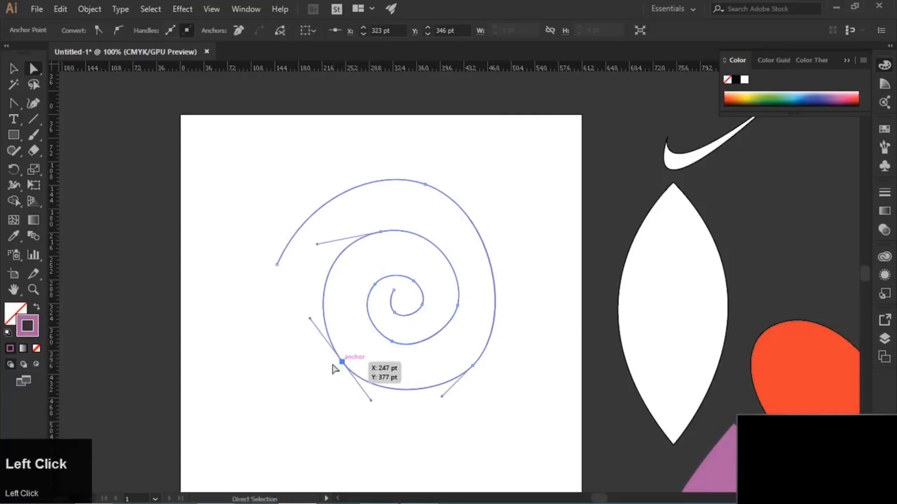
pyautogui.moveTo(310, 322); pyautogui.dragTo(304, 331)
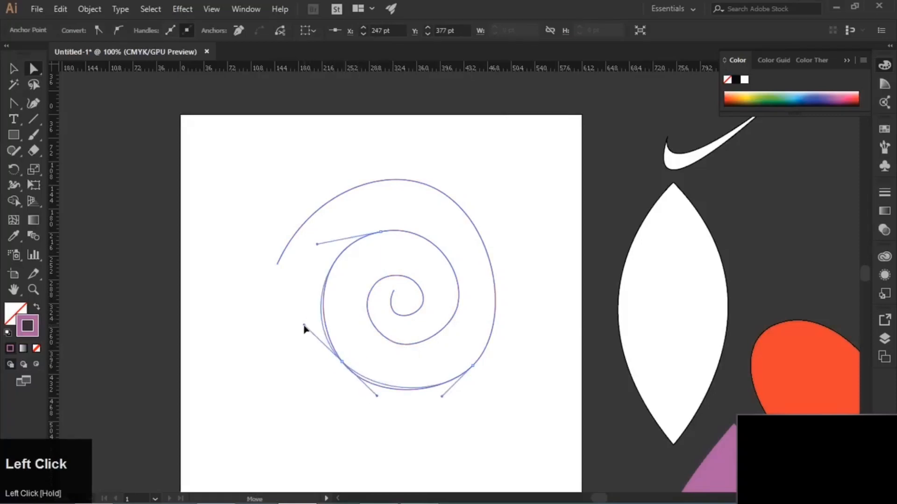
# Select the whole hand-drawn spiral and delete it.
pyautogui.click(322, 424)
pyautogui.moveTo(232, 141); pyautogui.dragTo(528, 429)
pyautogui.press('BackSpace')
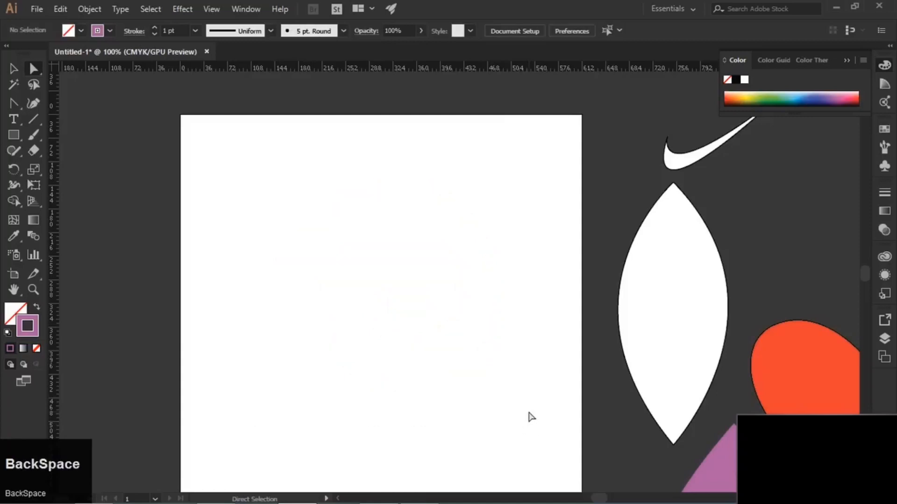
# Try a spiral with the Spiral tool in the middle of the artboard and undo it.
pyautogui.moveTo(32, 122); pyautogui.dragTo(105, 151)
pyautogui.moveTo(346, 268); pyautogui.dragTo(418, 348)
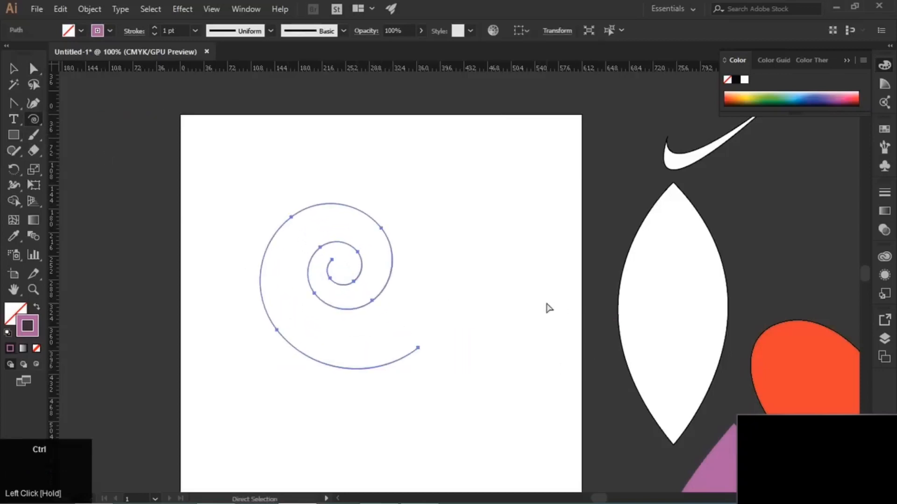
pyautogui.hotkey('ctrl', 'z')
# Start a looping practice path with the Curvature tool, placing seven points in the upper half of the artboard.
pyautogui.click(32, 102)
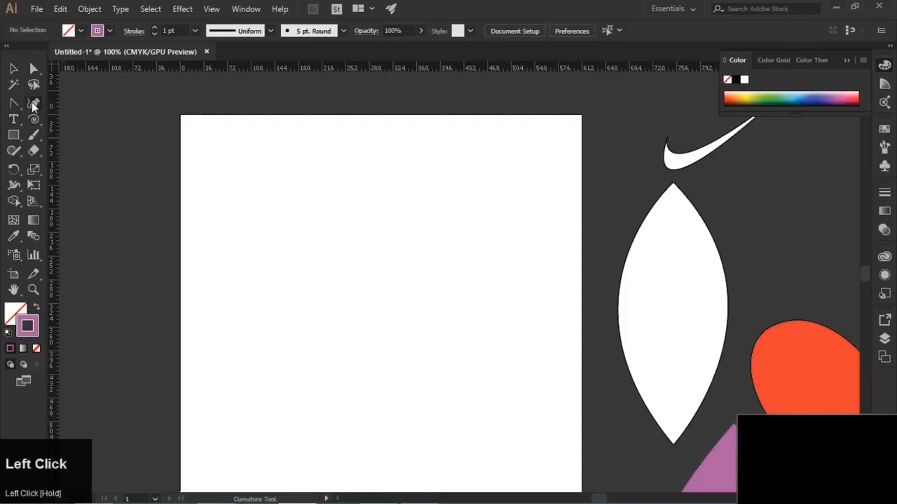
pyautogui.click(308, 201)
pyautogui.click(442, 189)
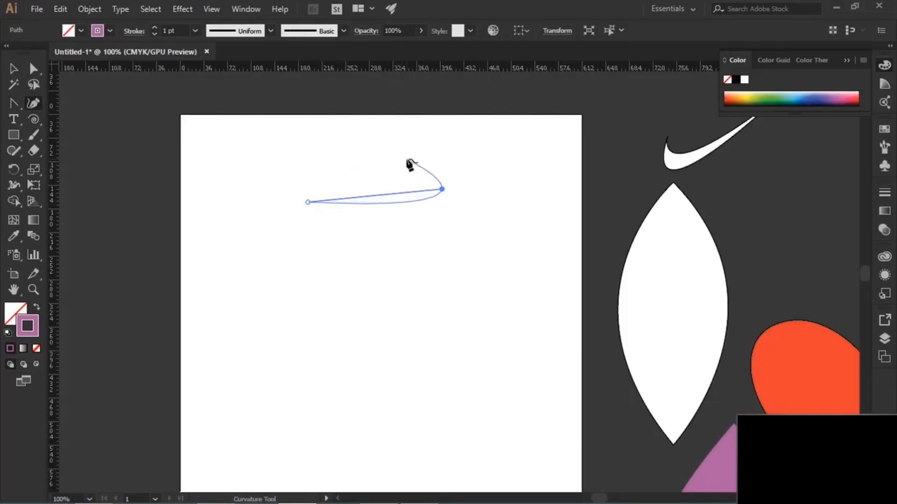
pyautogui.click(406, 147)
pyautogui.click(300, 273)
pyautogui.click(431, 235)
pyautogui.moveTo(332, 146); pyautogui.dragTo(292, 162)
pyautogui.click(428, 319)
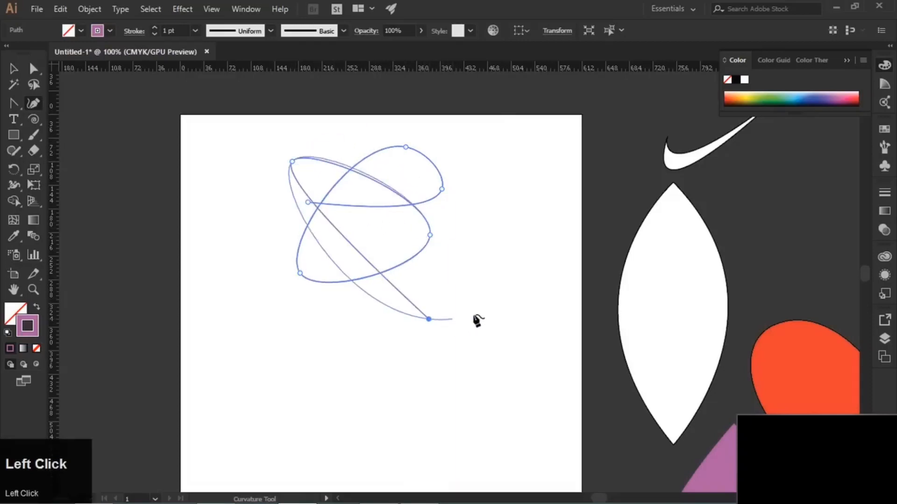
# Extend the curvature path with further loops and close it at its starting point.
pyautogui.click(476, 216)
pyautogui.click(353, 130)
pyautogui.press('Escape')
pyautogui.click(289, 319)
pyautogui.click(390, 233)
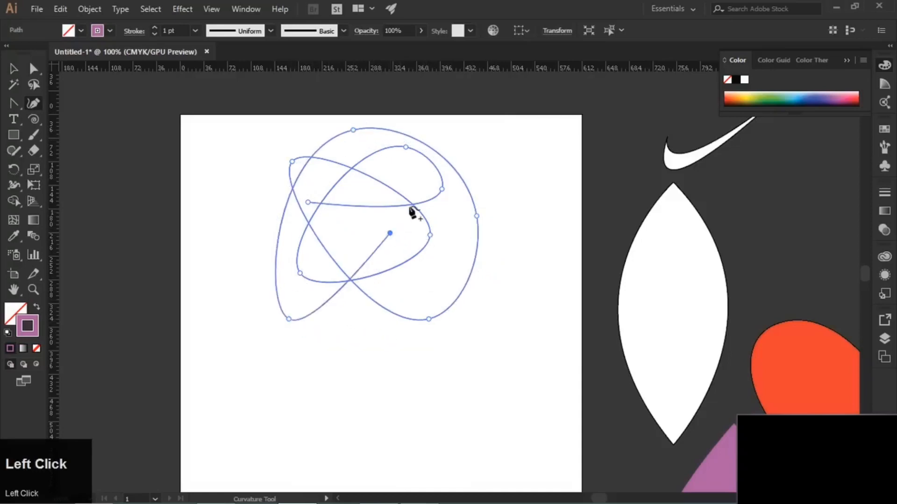
pyautogui.click(512, 158)
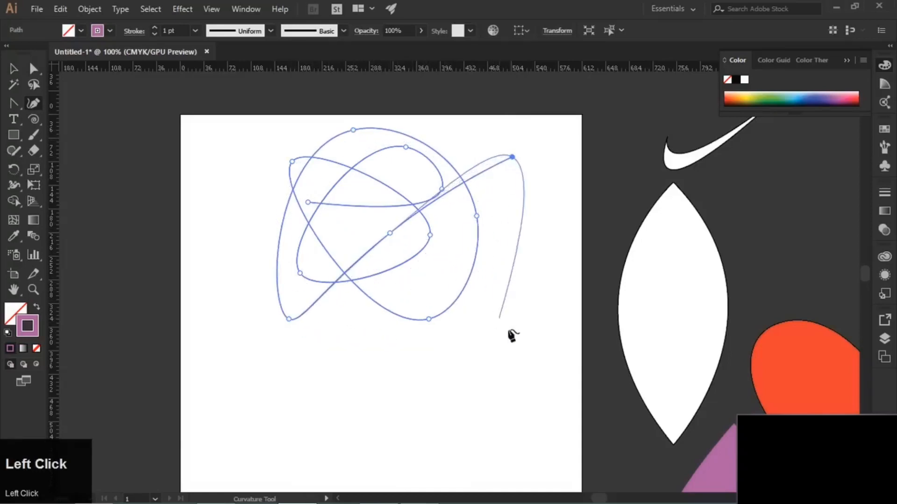
pyautogui.click(541, 339)
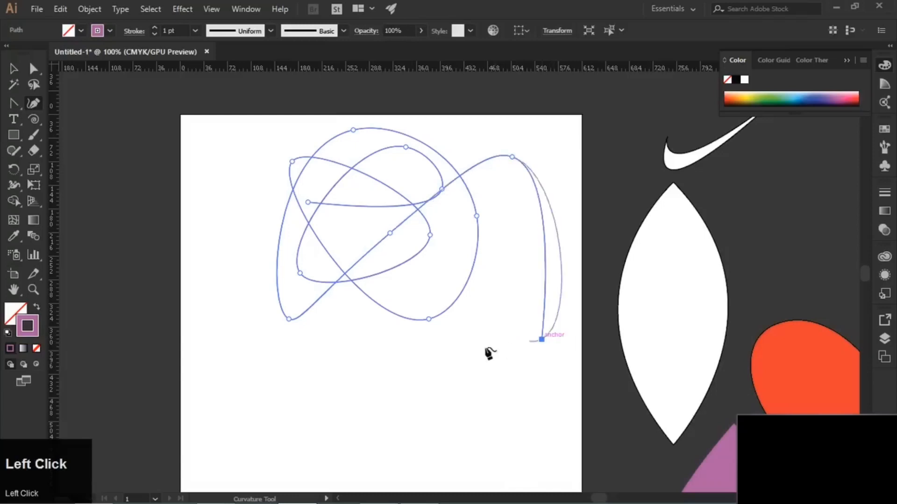
pyautogui.click(308, 203)
pyautogui.press('a')
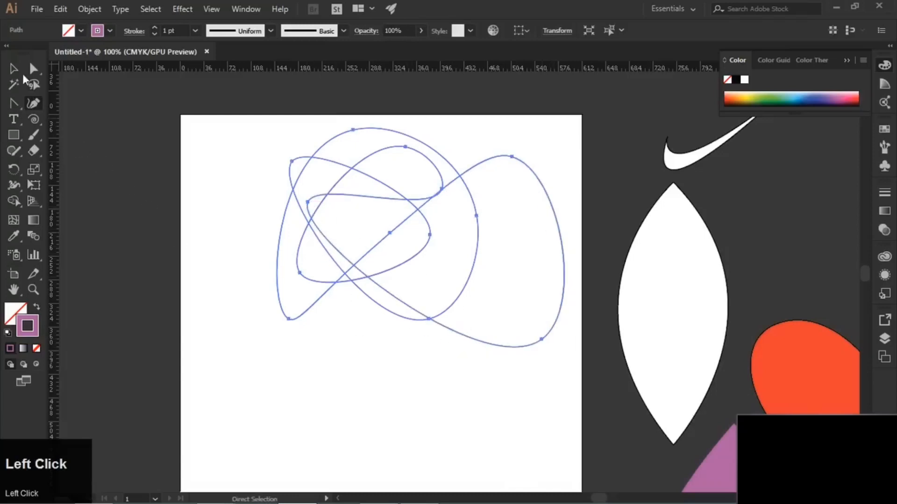
# Select the whole looping curvature path and delete it.
pyautogui.click(13, 69)
pyautogui.click(376, 339)
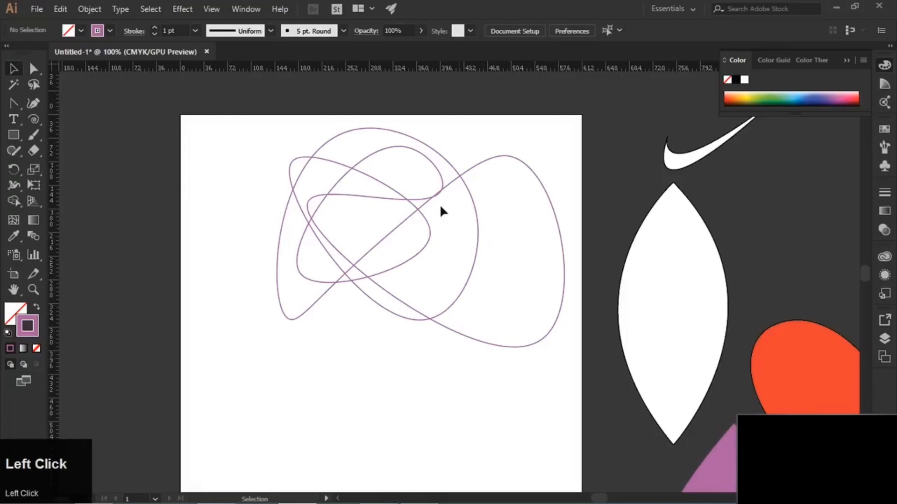
pyautogui.click(411, 216)
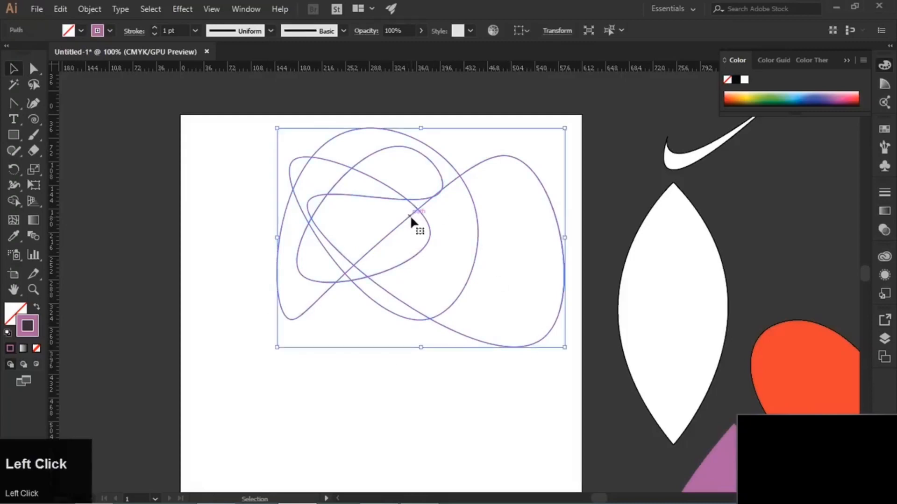
pyautogui.press('BackSpace')
# Move the spade, leaf, heart and swoosh onto the artboard, with the swoosh above the spade and the heart below it.
pyautogui.click(11, 69)
pyautogui.keyDown('alt'); pyautogui.scroll(-2, 378, 240); pyautogui.keyUp('alt')
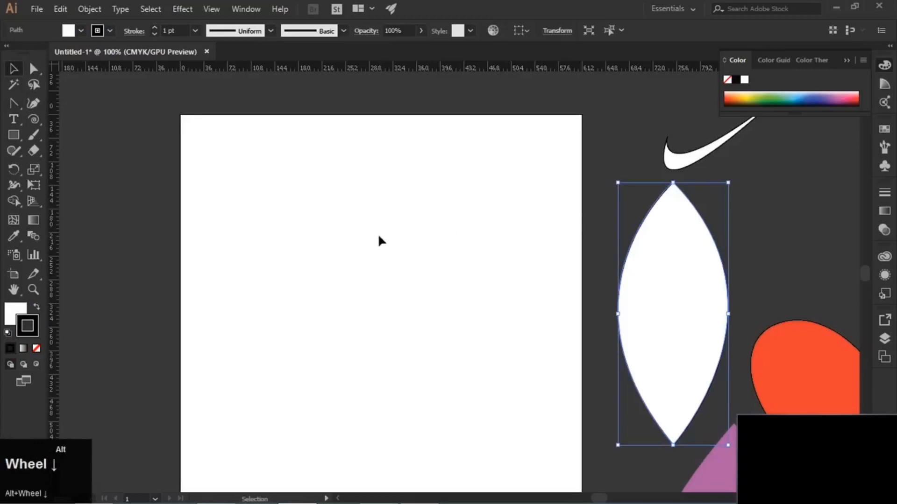
pyautogui.moveTo(560, 381); pyautogui.dragTo(380, 317)
pyautogui.moveTo(525, 277); pyautogui.dragTo(431, 267)
pyautogui.moveTo(601, 325); pyautogui.dragTo(392, 380)
pyautogui.moveTo(531, 204); pyautogui.dragTo(334, 237)
pyautogui.moveTo(370, 333); pyautogui.dragTo(333, 315)
pyautogui.click(405, 400)
pyautogui.click(387, 290)
pyautogui.hotkey('ctrl', '+')
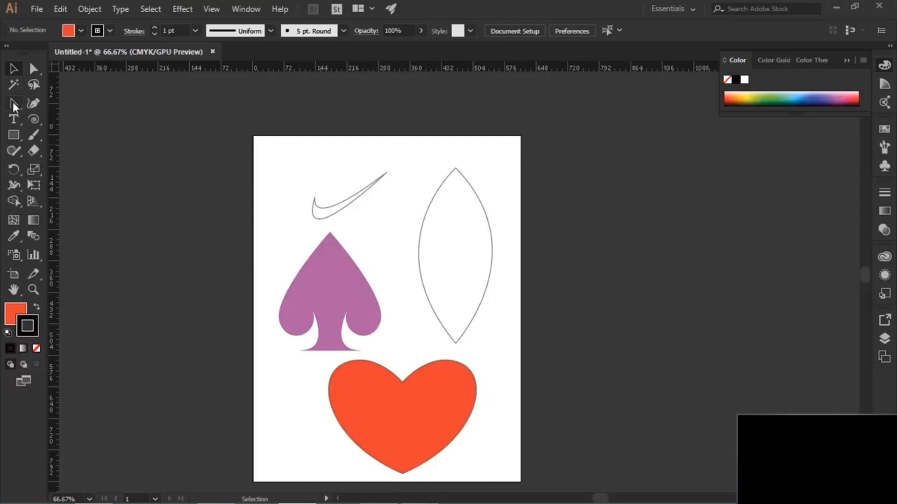
pyautogui.moveTo(9, 105); pyautogui.dragTo(58, 103)
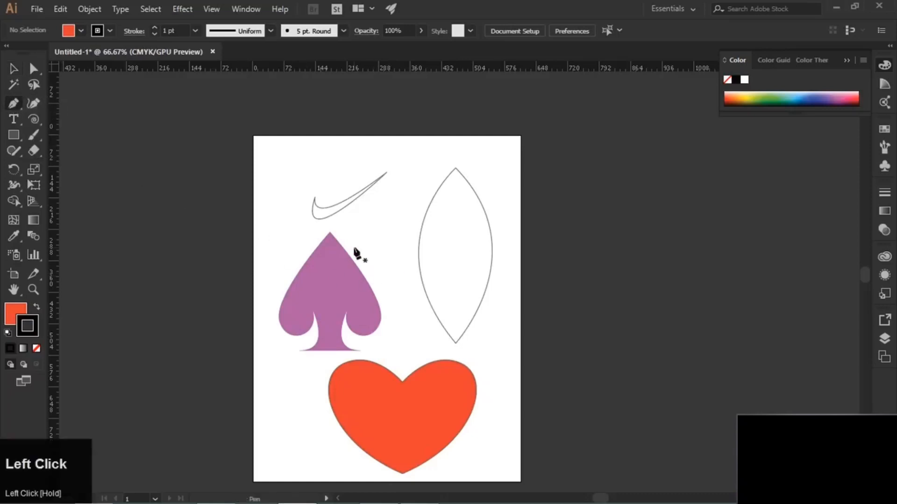
pyautogui.moveTo(513, 175)
pyautogui.mouseDown()
pyautogui.moveTo(869, 28)
pyautogui.moveTo(816, 110)
pyautogui.moveTo(298, 427)
pyautogui.moveTo(68, 392)
pyautogui.moveTo(9, 76)
pyautogui.moveTo(300, 166)
pyautogui.moveTo(540, 391)
pyautogui.moveTo(553, 451)
pyautogui.mouseUp()
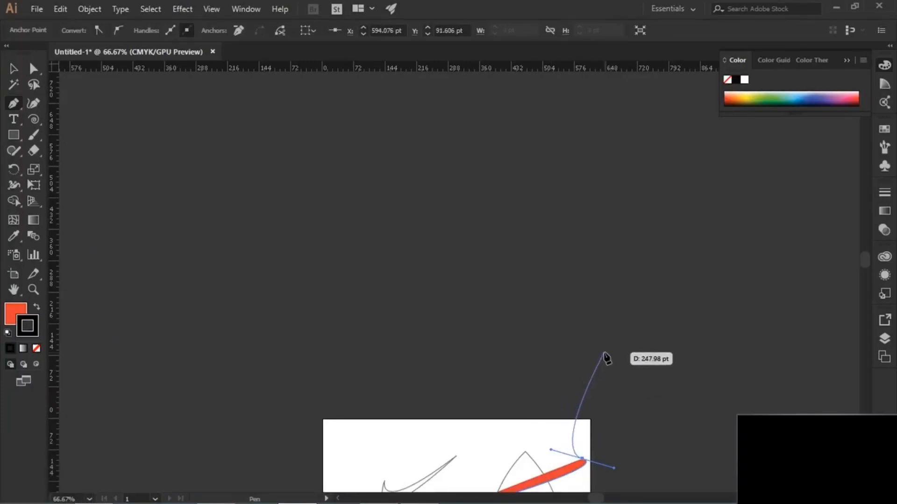
pyautogui.press('ctrl')
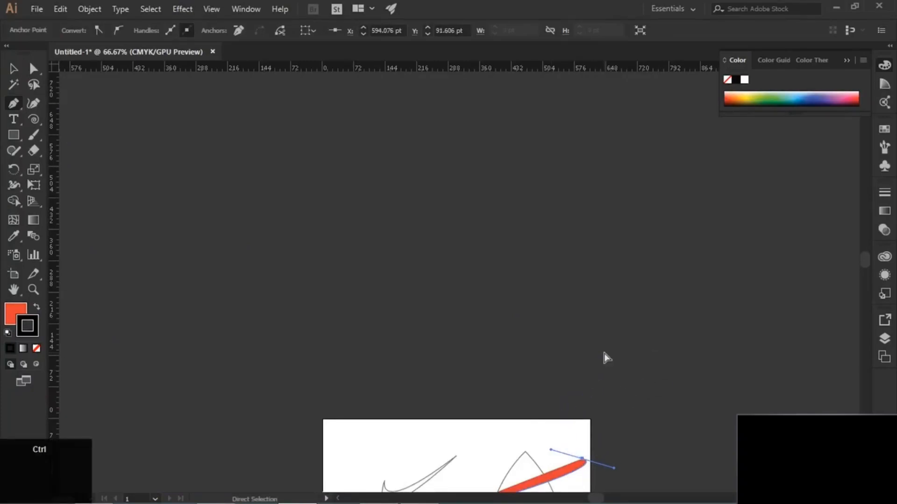
pyautogui.hotkey('ctrl', '0')
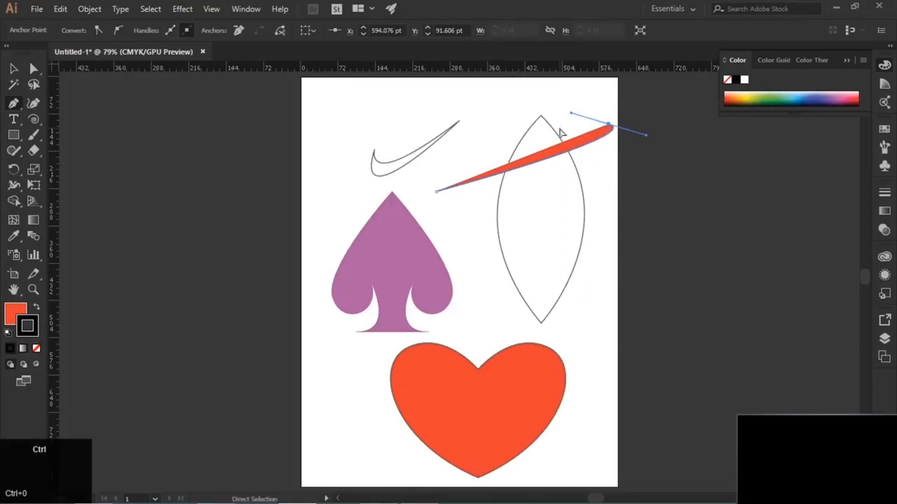
pyautogui.hotkey('ctrl', 'z')
pyautogui.moveTo(436, 185); pyautogui.dragTo(623, 67)
pyautogui.moveTo(719, 95); pyautogui.dragTo(592, 194)
pyautogui.press('Escape')
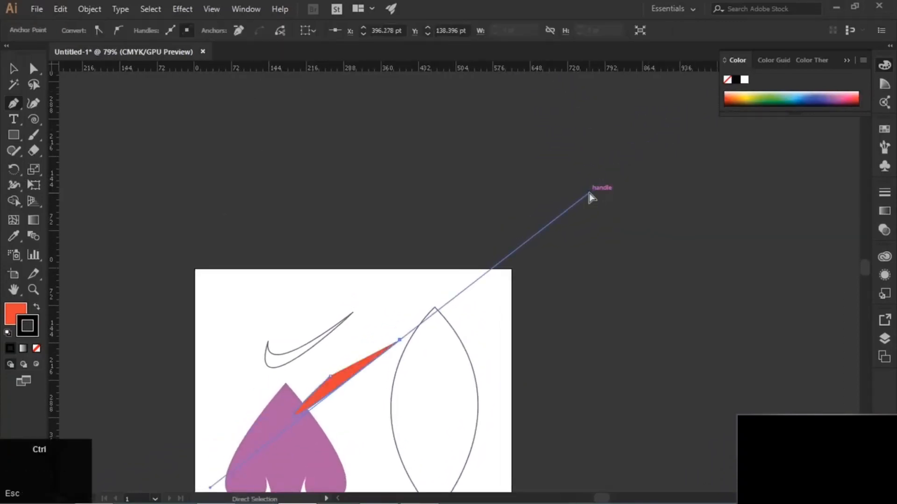
pyautogui.hotkey('ctrl', 'z')
pyautogui.press('space')
pyautogui.moveTo(368, 329); pyautogui.dragTo(394, 312)
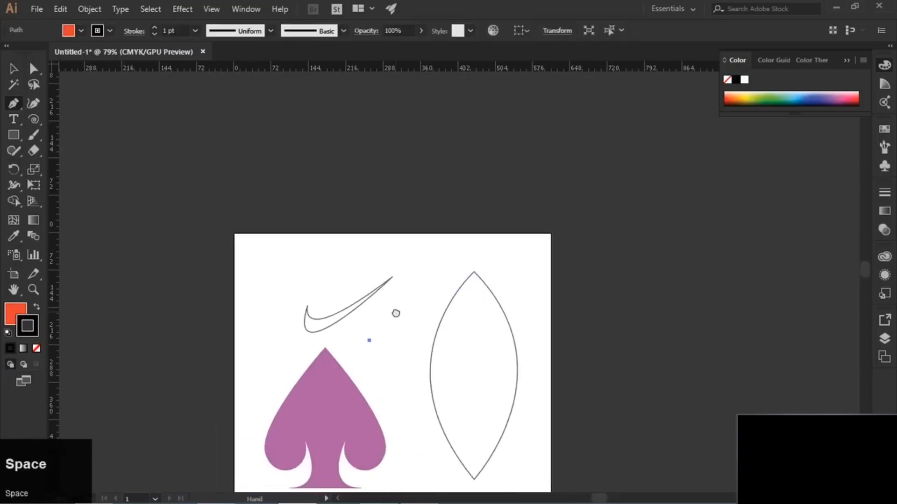
pyautogui.hotkey('ctrl', '0')
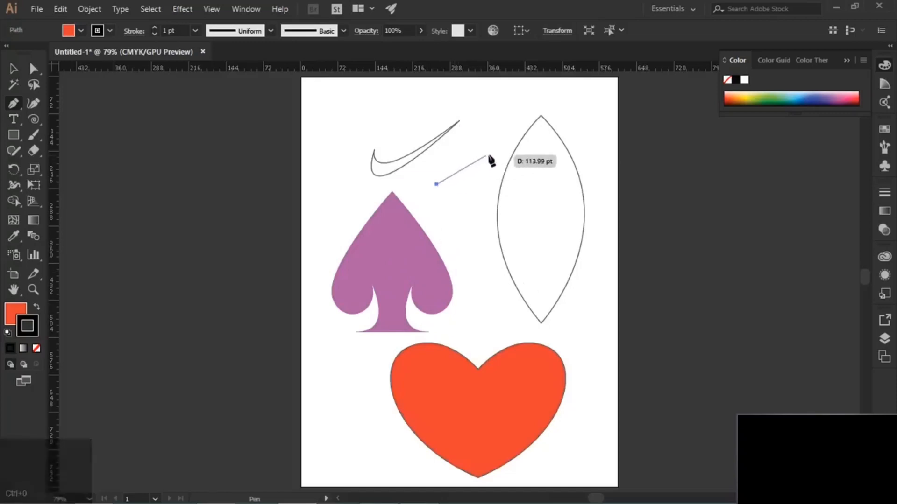
pyautogui.hotkey('ctrl', 'z')
# Draw a small orange-filled swoosh with the Pen tool between the larger swoosh and the leaf, and deselect it.
pyautogui.click(434, 192)
pyautogui.moveTo(483, 164); pyautogui.dragTo(436, 150)
pyautogui.keyDown('ctrl'); pyautogui.click(488, 126); pyautogui.keyUp('ctrl')
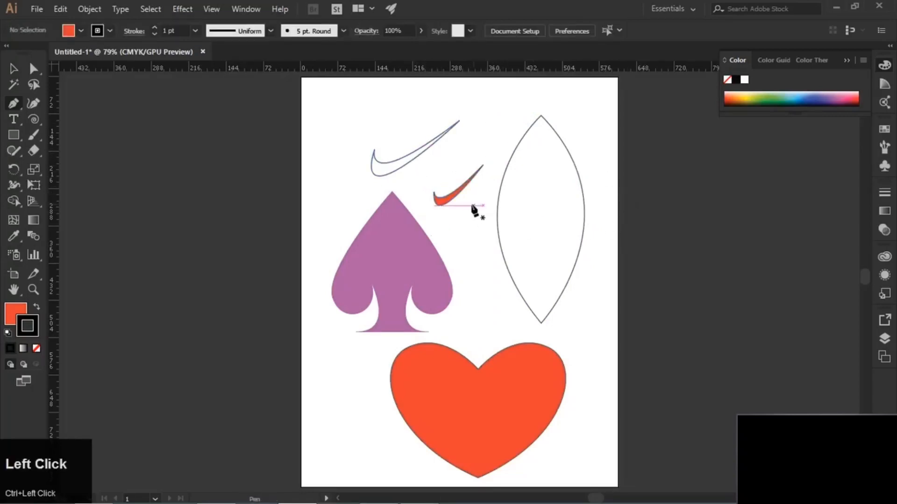
# Extend the small swoosh's tip to make it about 116 pt wide and adjust the direction handles of its lower curve.
pyautogui.keyDown('alt'); pyautogui.scroll(3, 449, 200); pyautogui.keyUp('alt')
pyautogui.press('a')
pyautogui.moveTo(536, 119); pyautogui.dragTo(563, 119)
pyautogui.moveTo(436, 254); pyautogui.dragTo(423, 243)
pyautogui.click(405, 295)
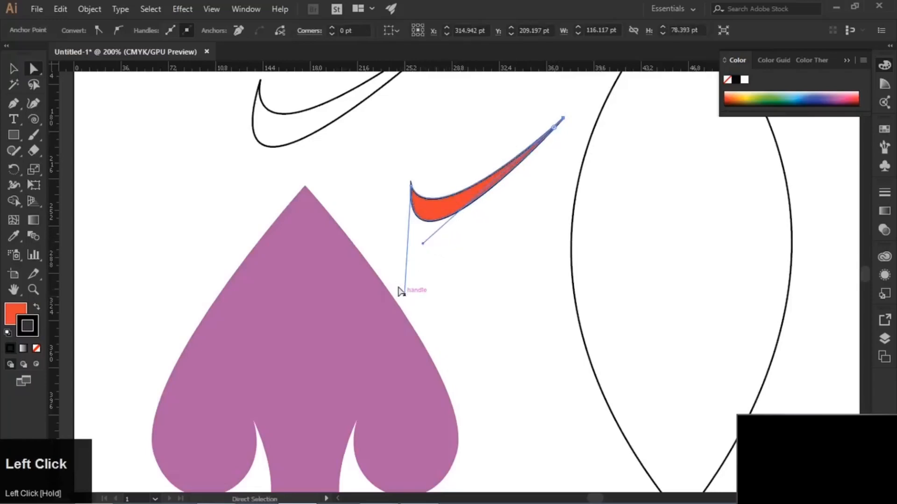
pyautogui.moveTo(405, 295); pyautogui.dragTo(399, 300)
pyautogui.click(488, 240)
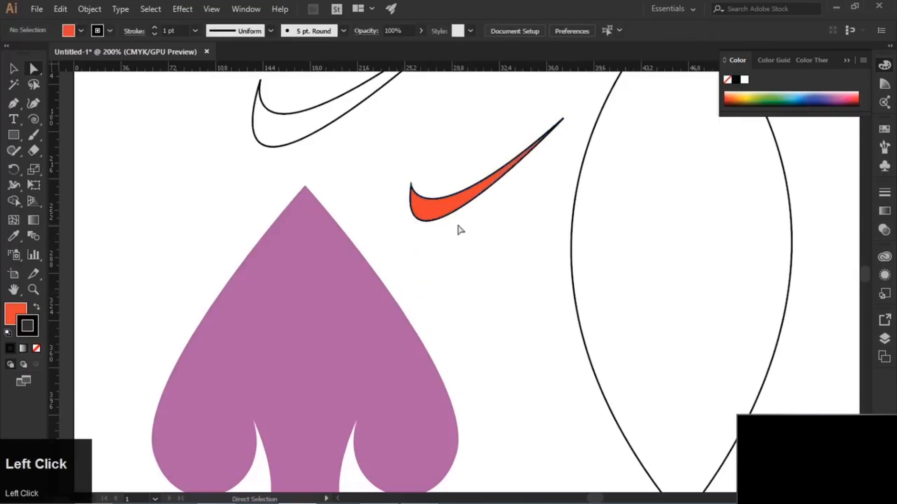
pyautogui.keyDown('alt'); pyautogui.scroll(-3, 423, 220); pyautogui.keyUp('alt')
pyautogui.keyDown('alt'); pyautogui.scroll(2, 423, 219); pyautogui.keyUp('alt')
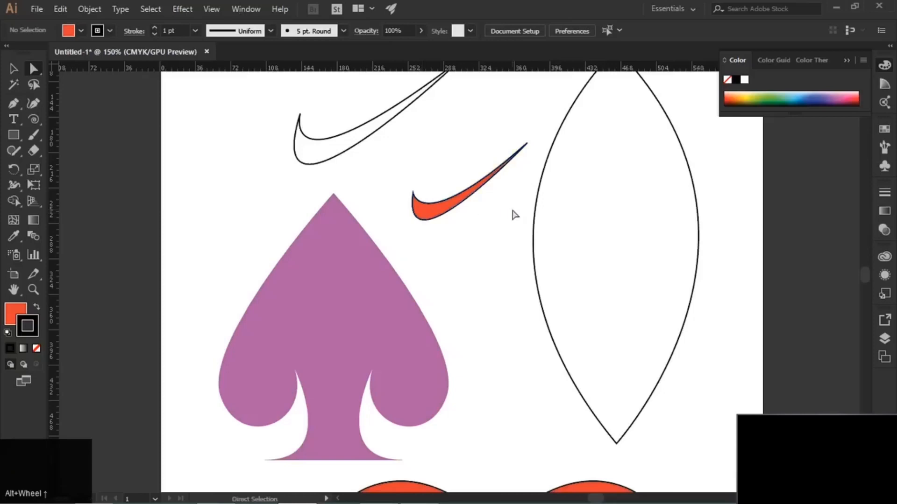
pyautogui.press('alt')
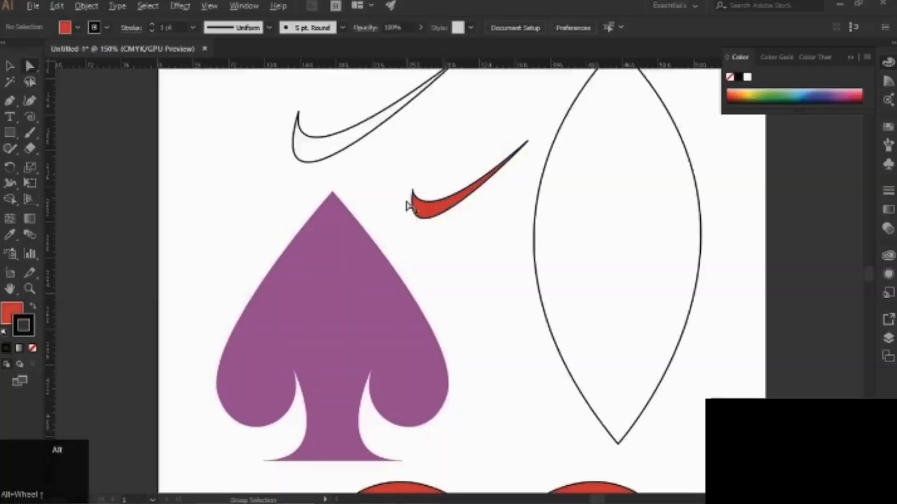